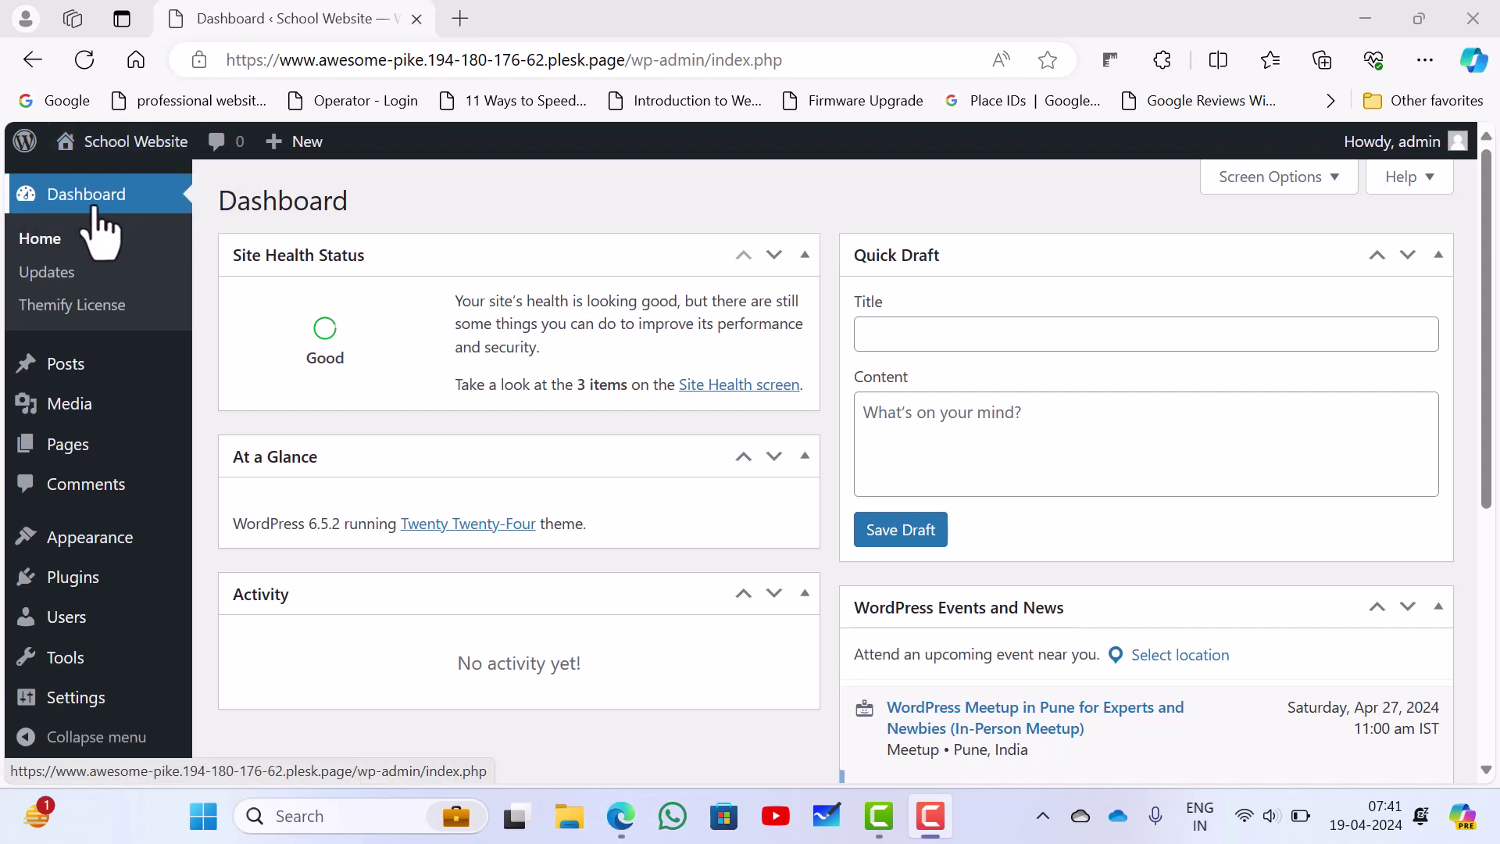
Step: Open the site's General Settings page
click(94, 708)
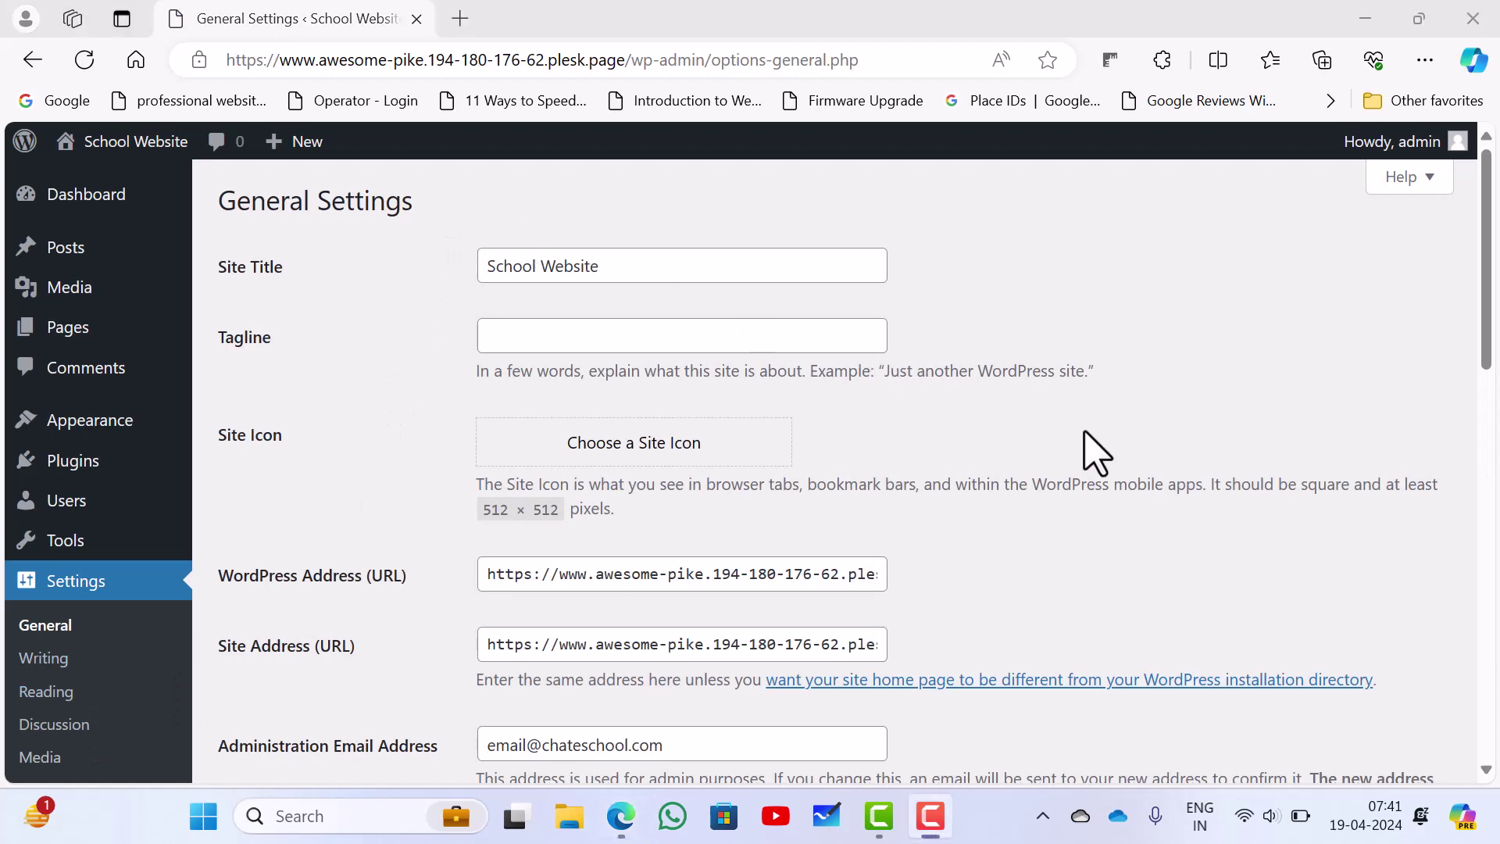
click(229, 204)
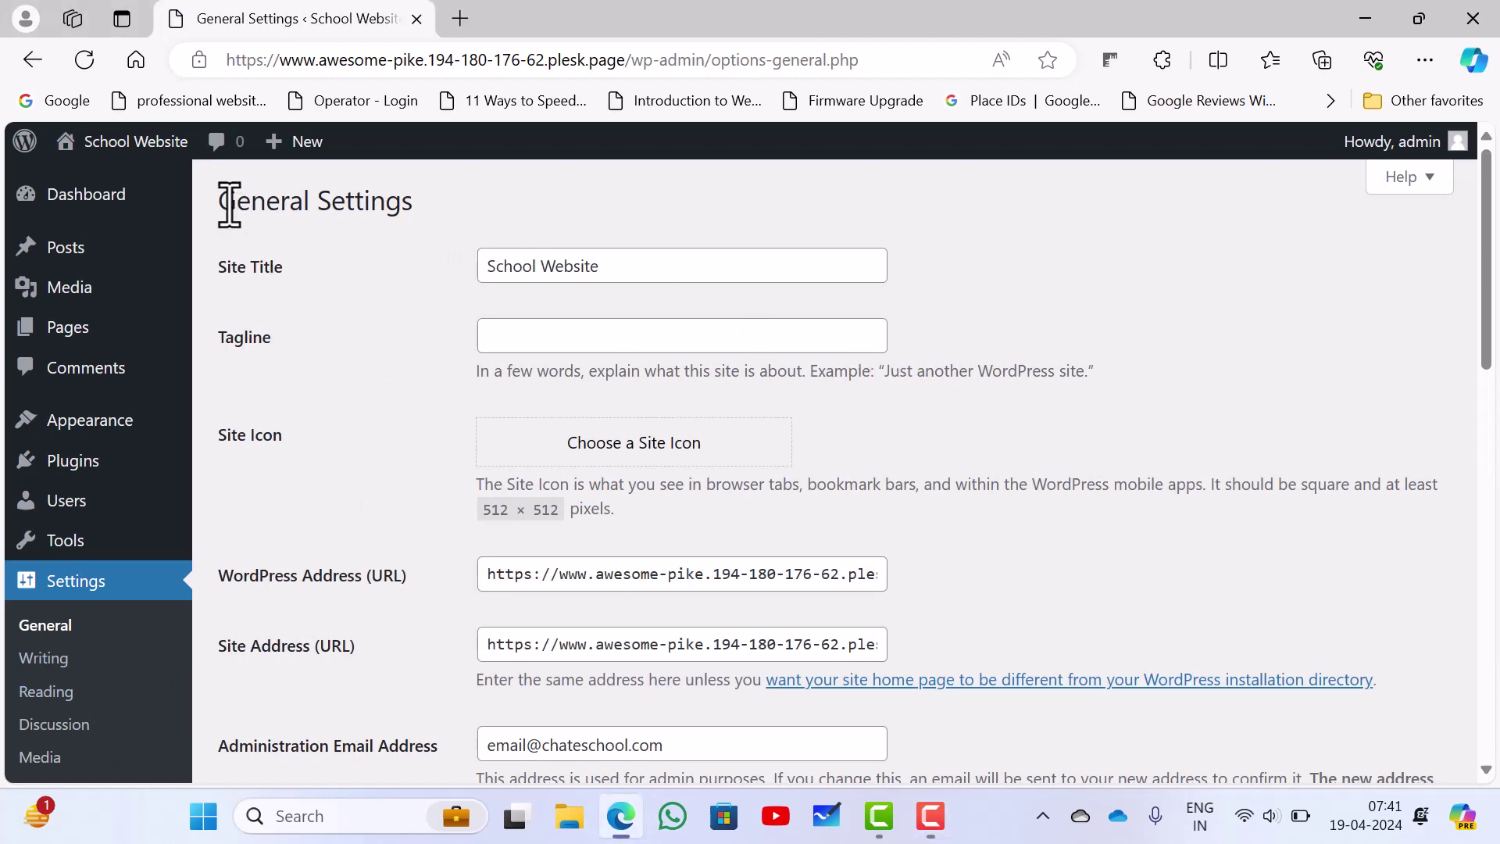
drag(229, 205, 415, 211)
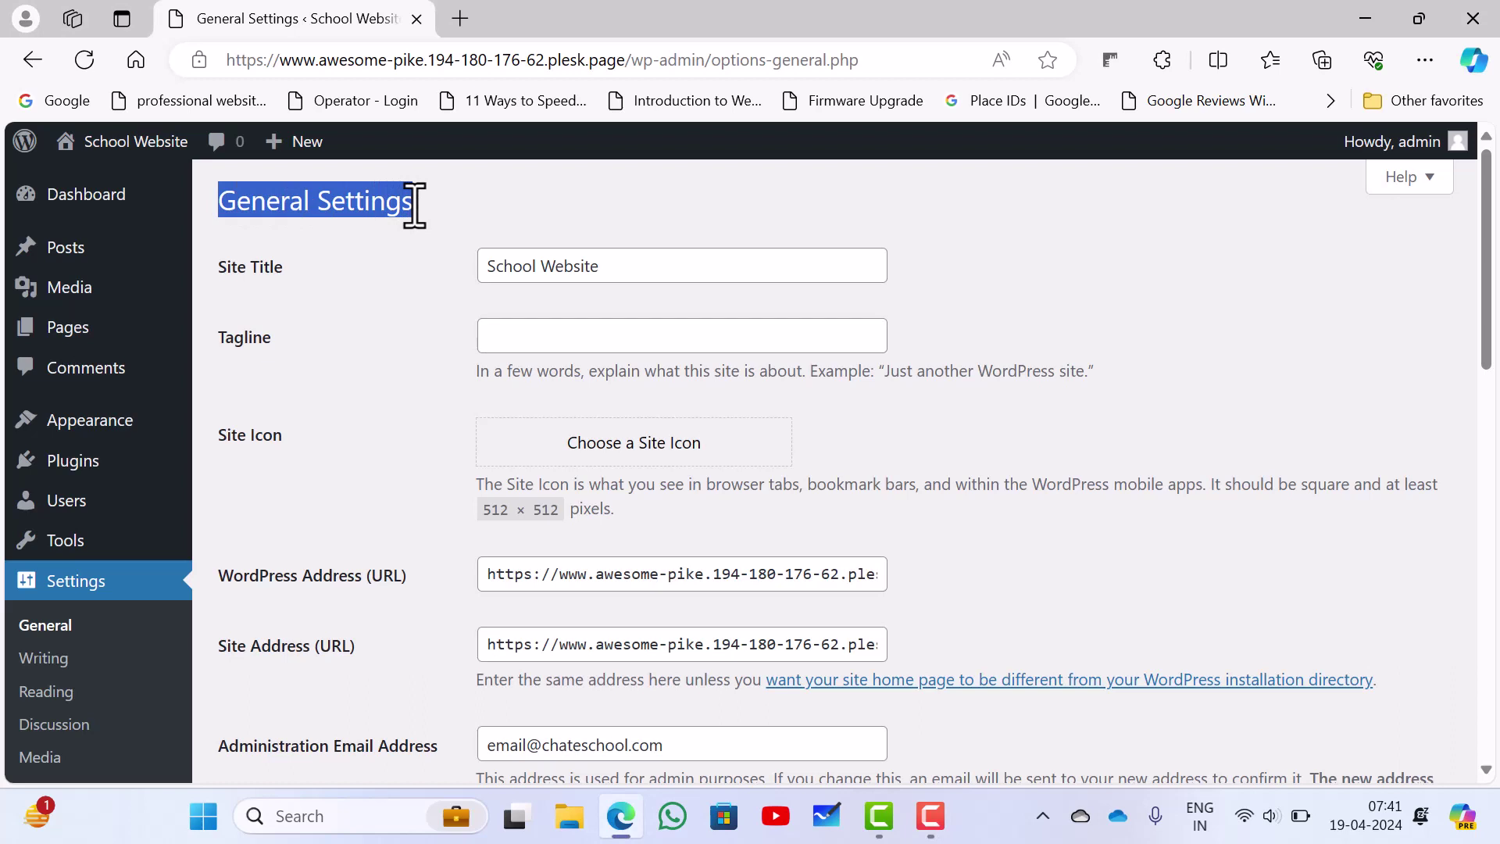
click(375, 353)
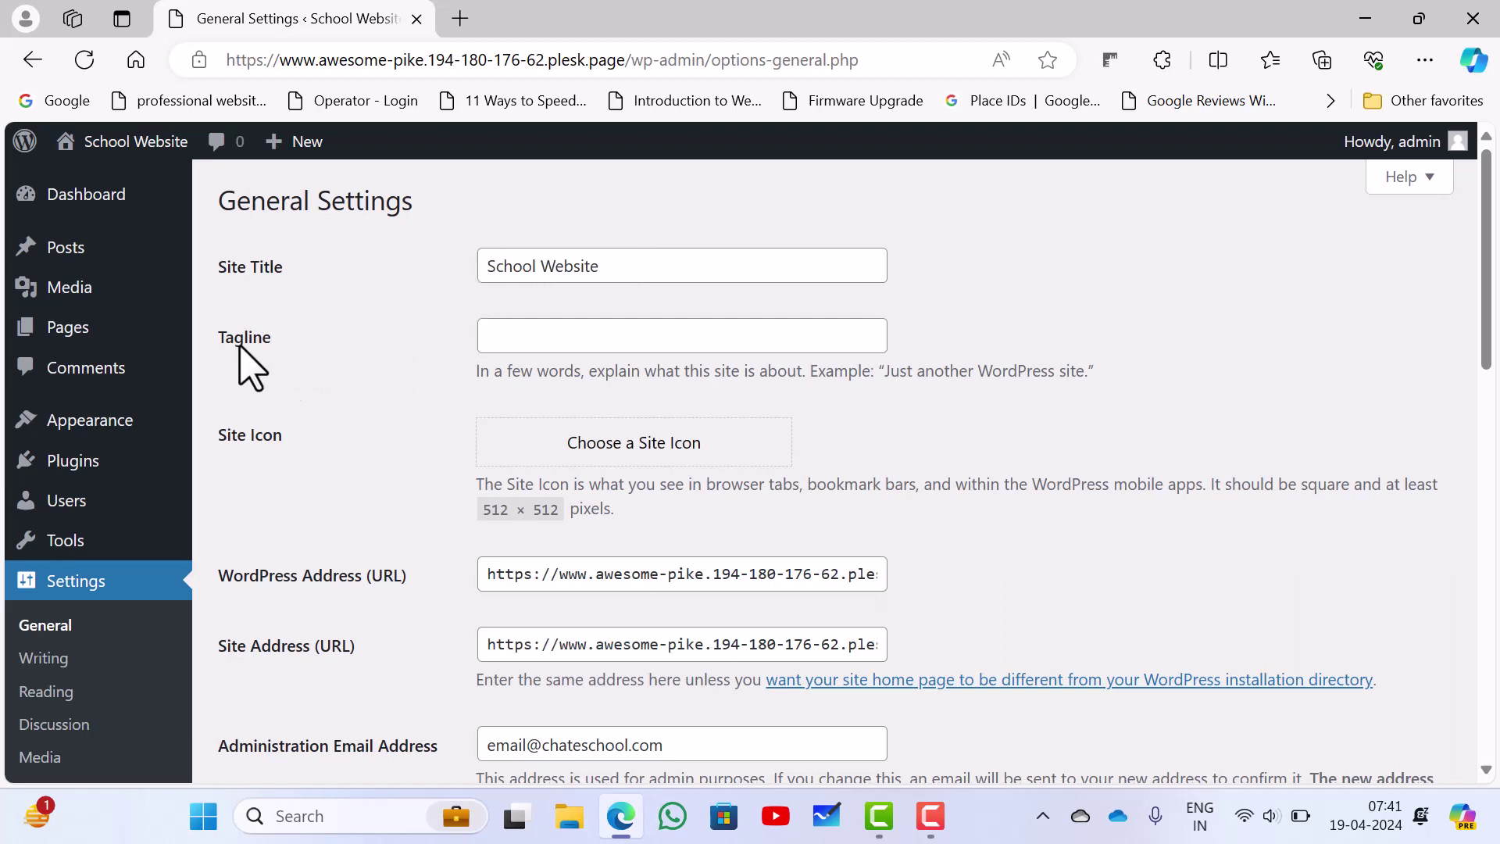
Step: Set the site tagline to "Education for all..."
click(531, 335)
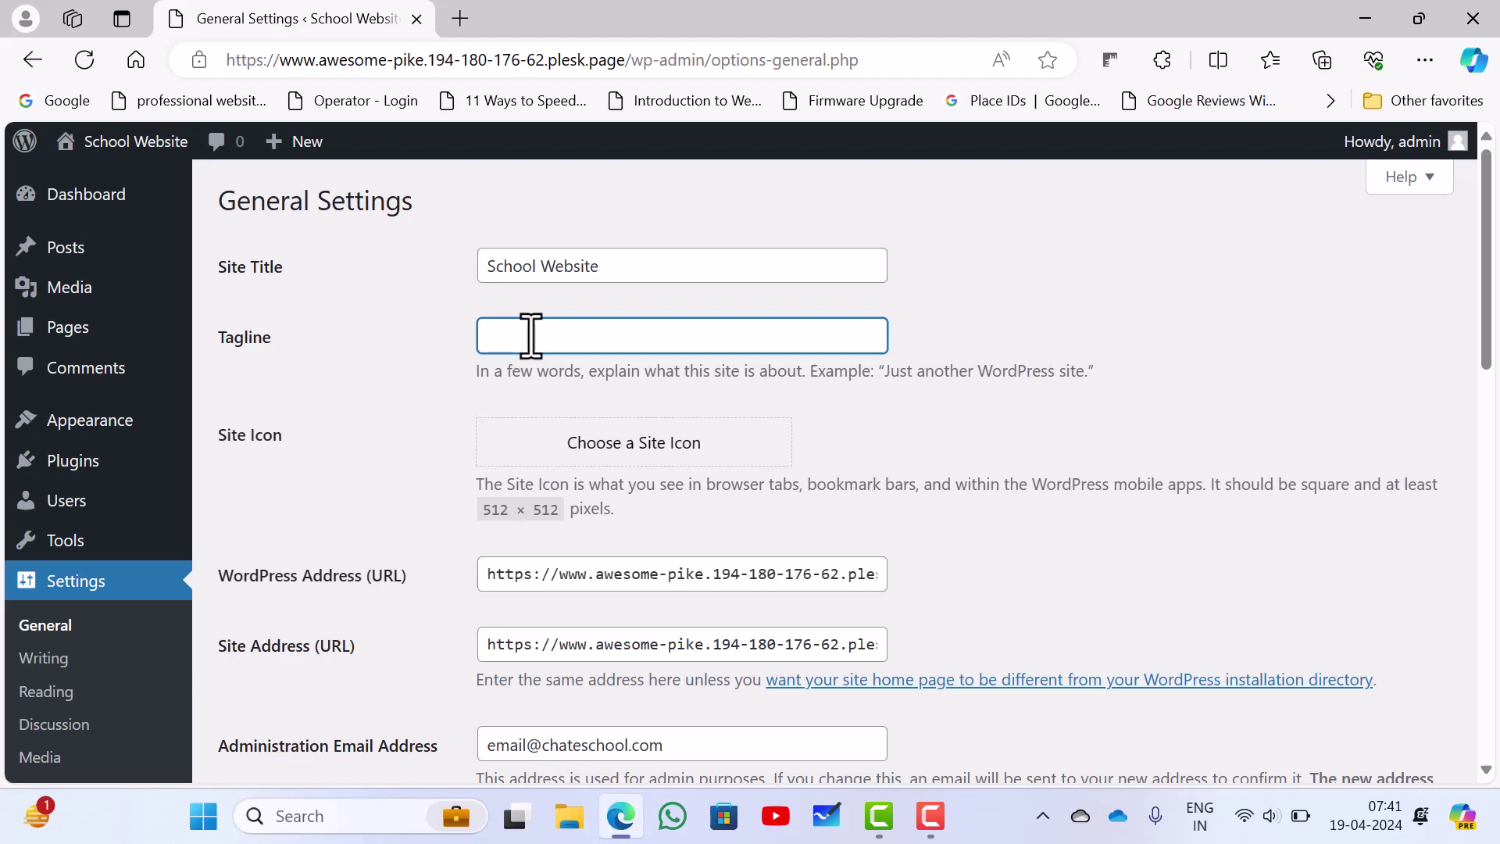
text(Ed)
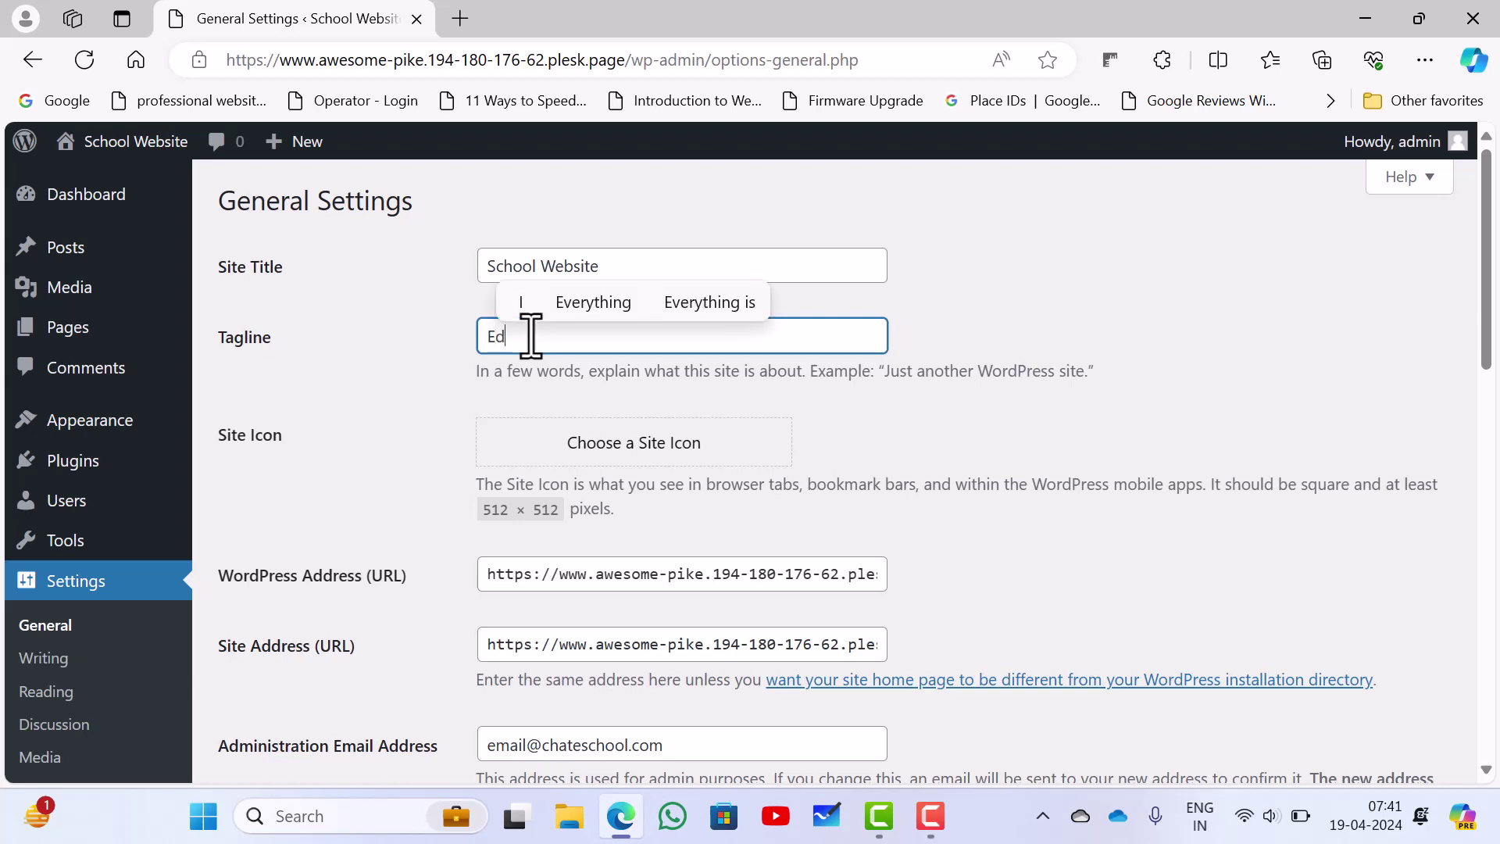
text(ucation )
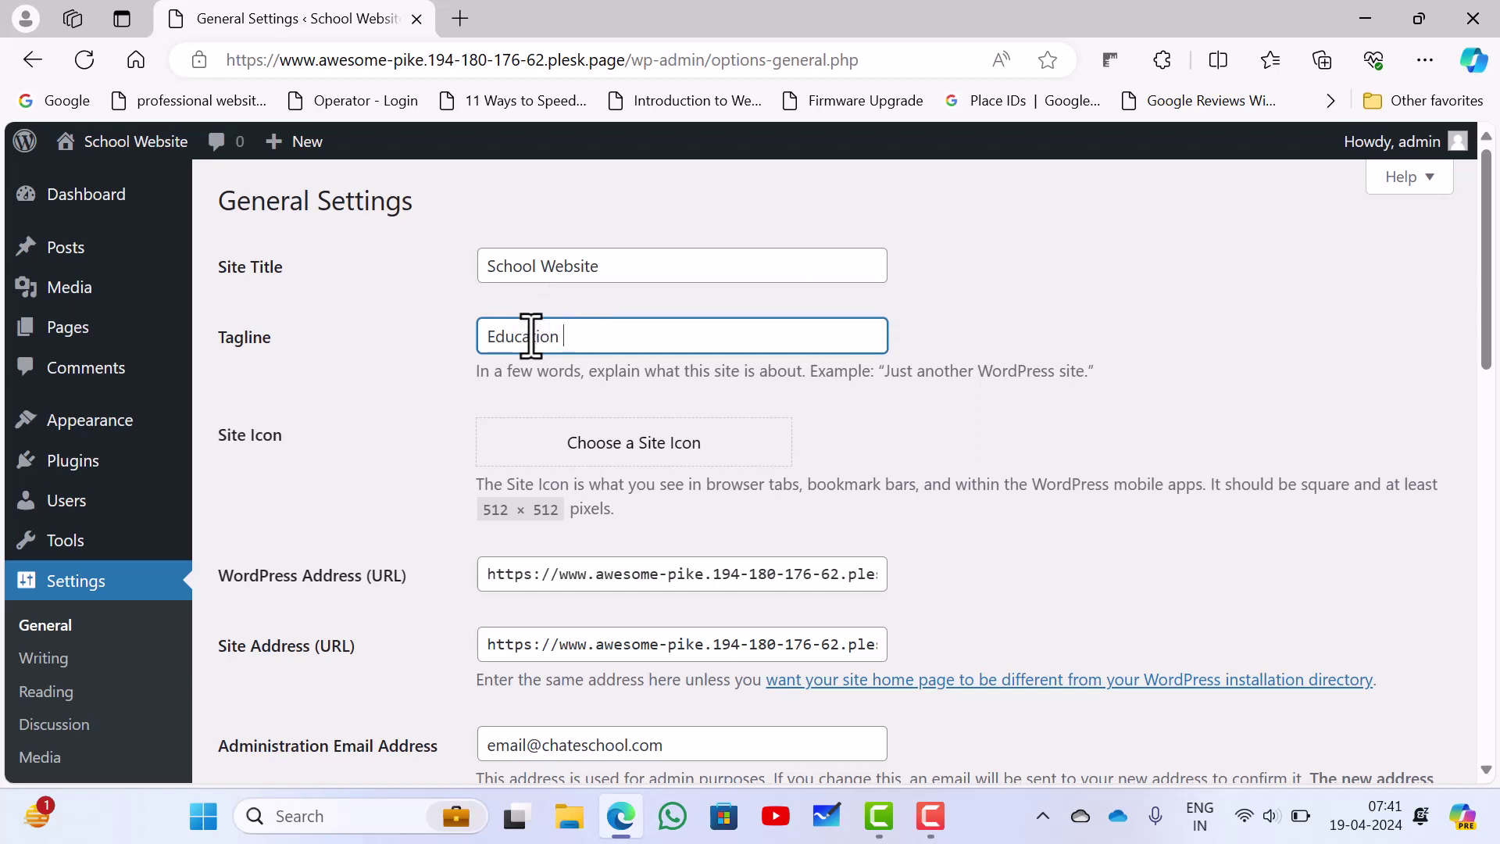
text(for all...)
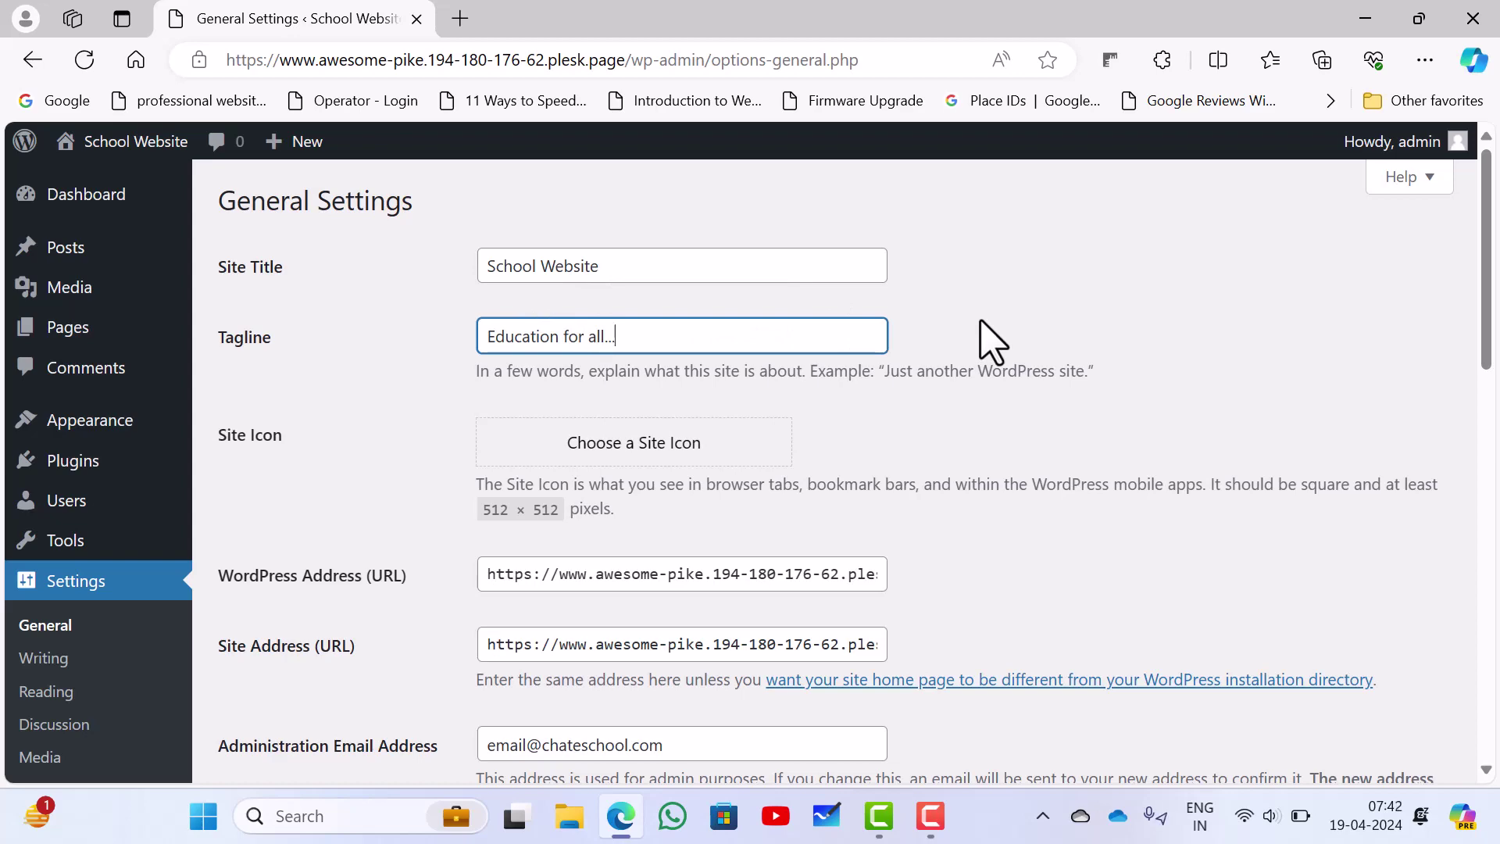
Step: Check the shape and pixel size requirements given for the site icon
scroll(991, 341, down, 2)
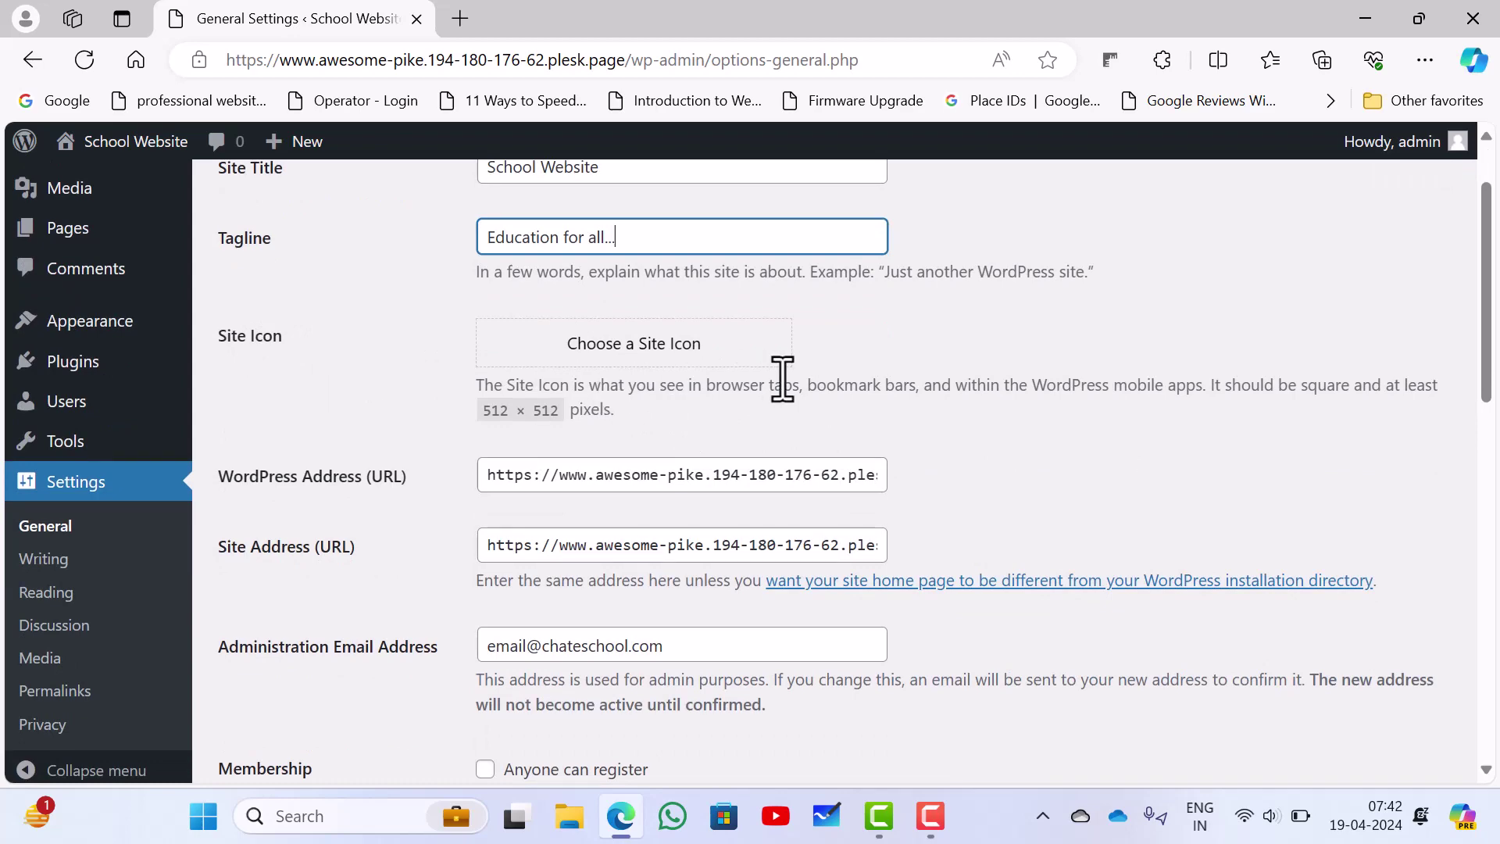
scroll(797, 391, down, 2)
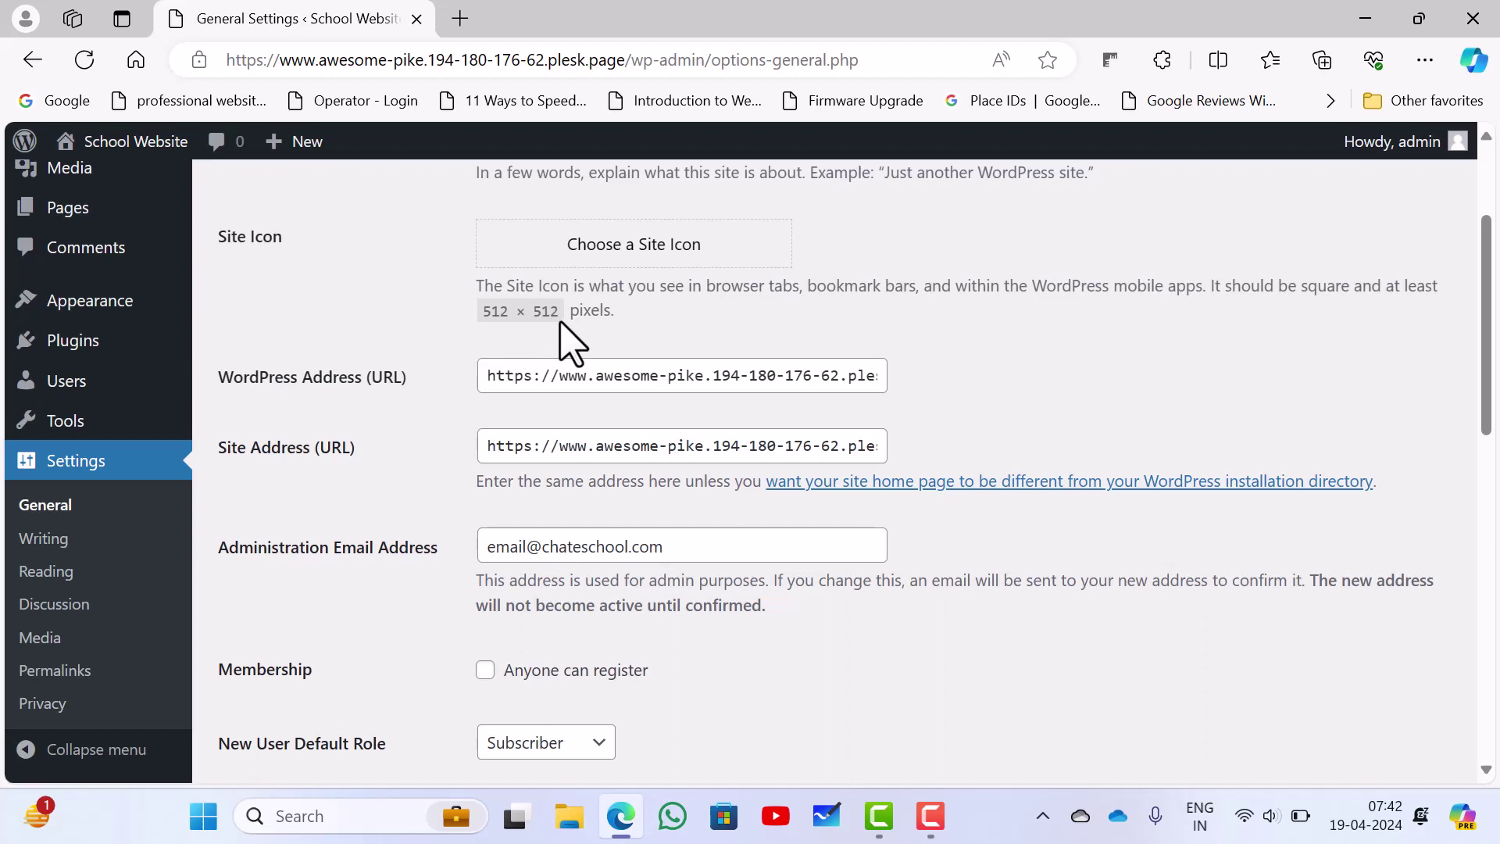
double_click(1326, 295)
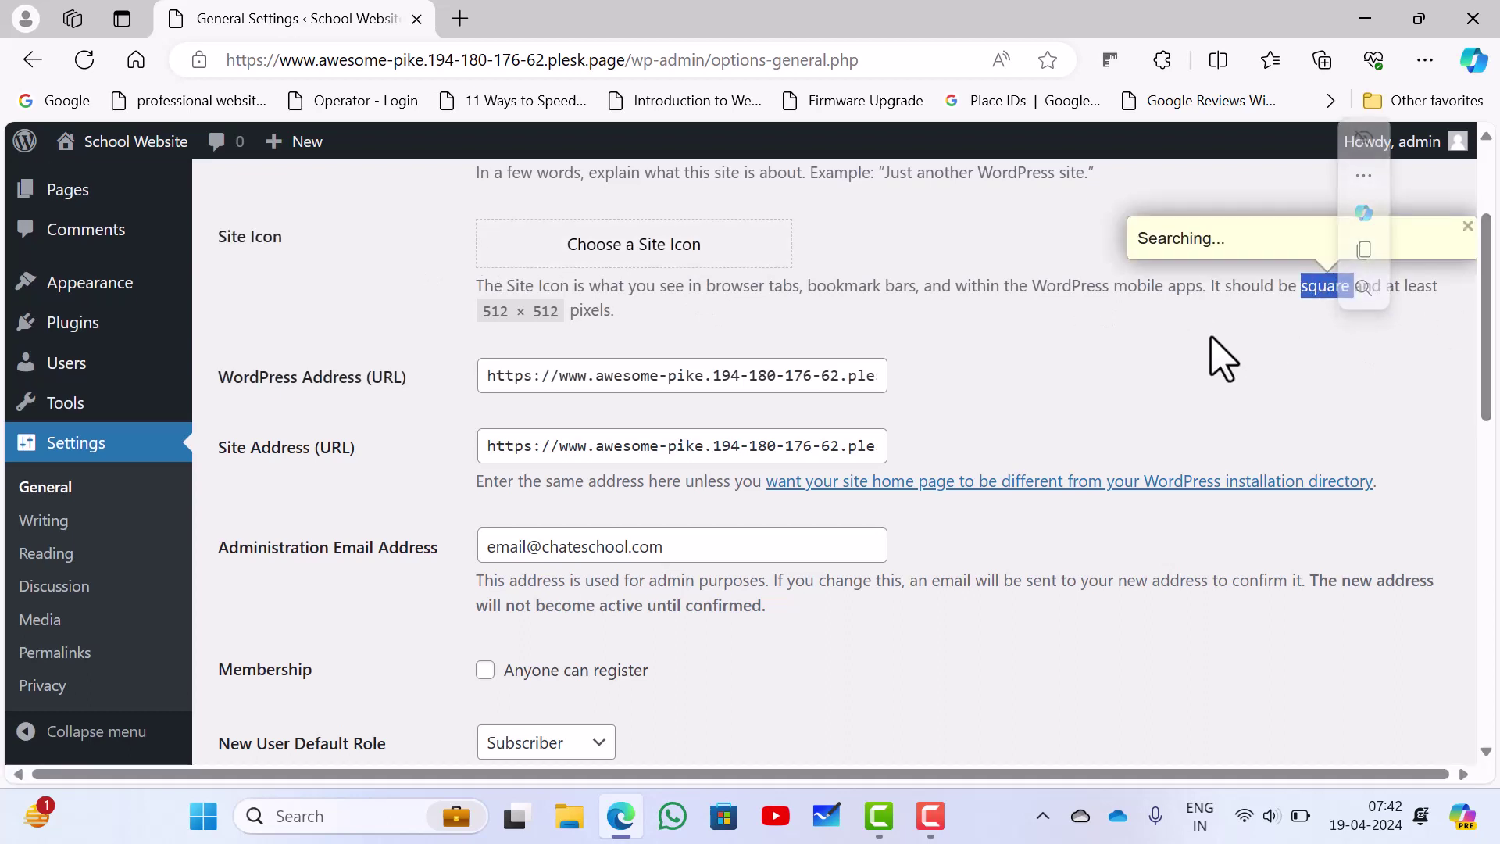
click(780, 351)
drag(482, 312, 621, 320)
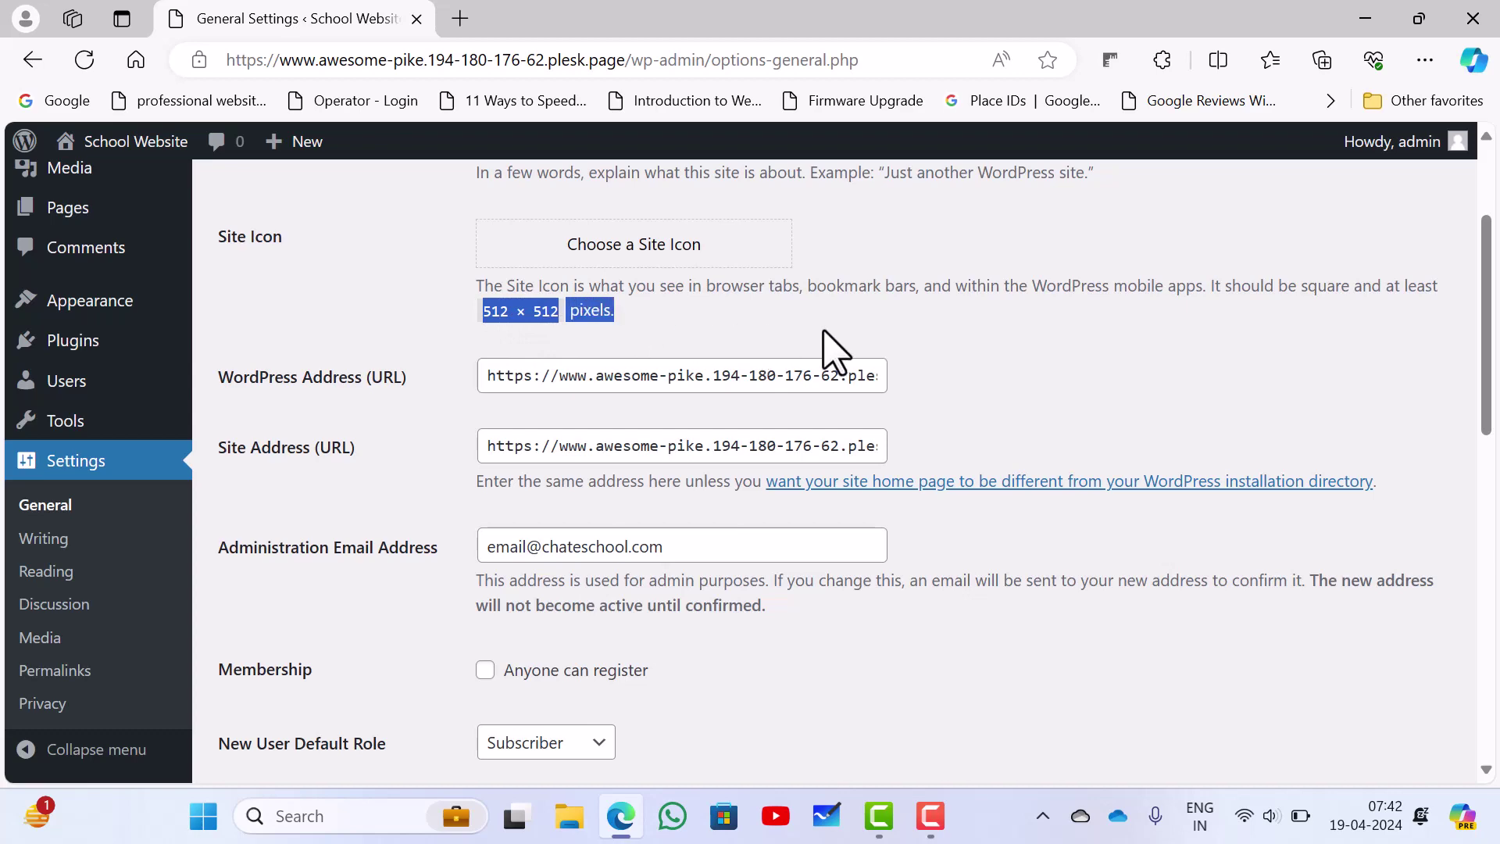
click(1043, 364)
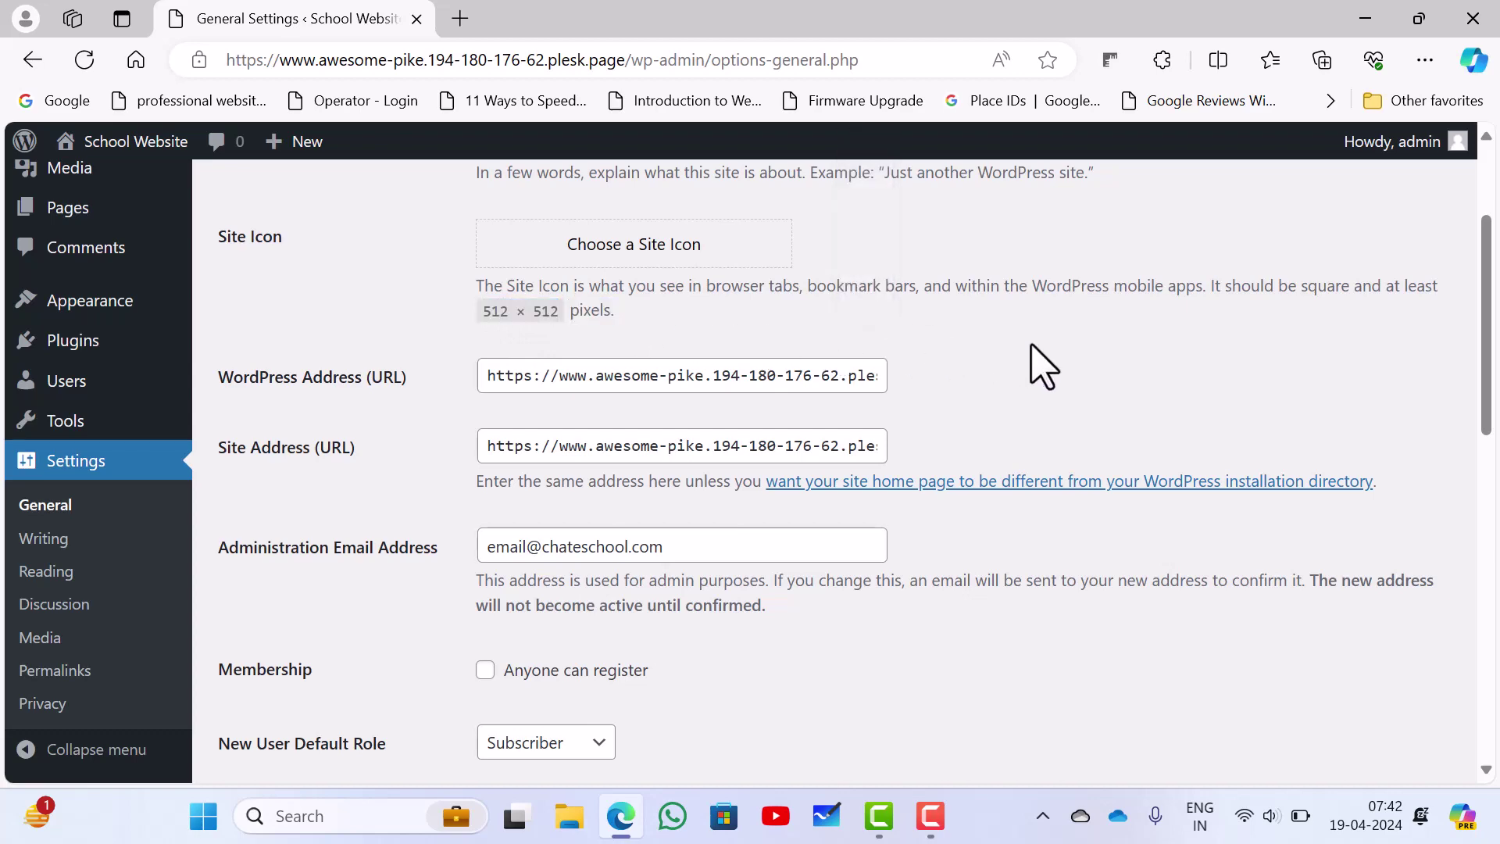
scroll(1038, 361, up, 1)
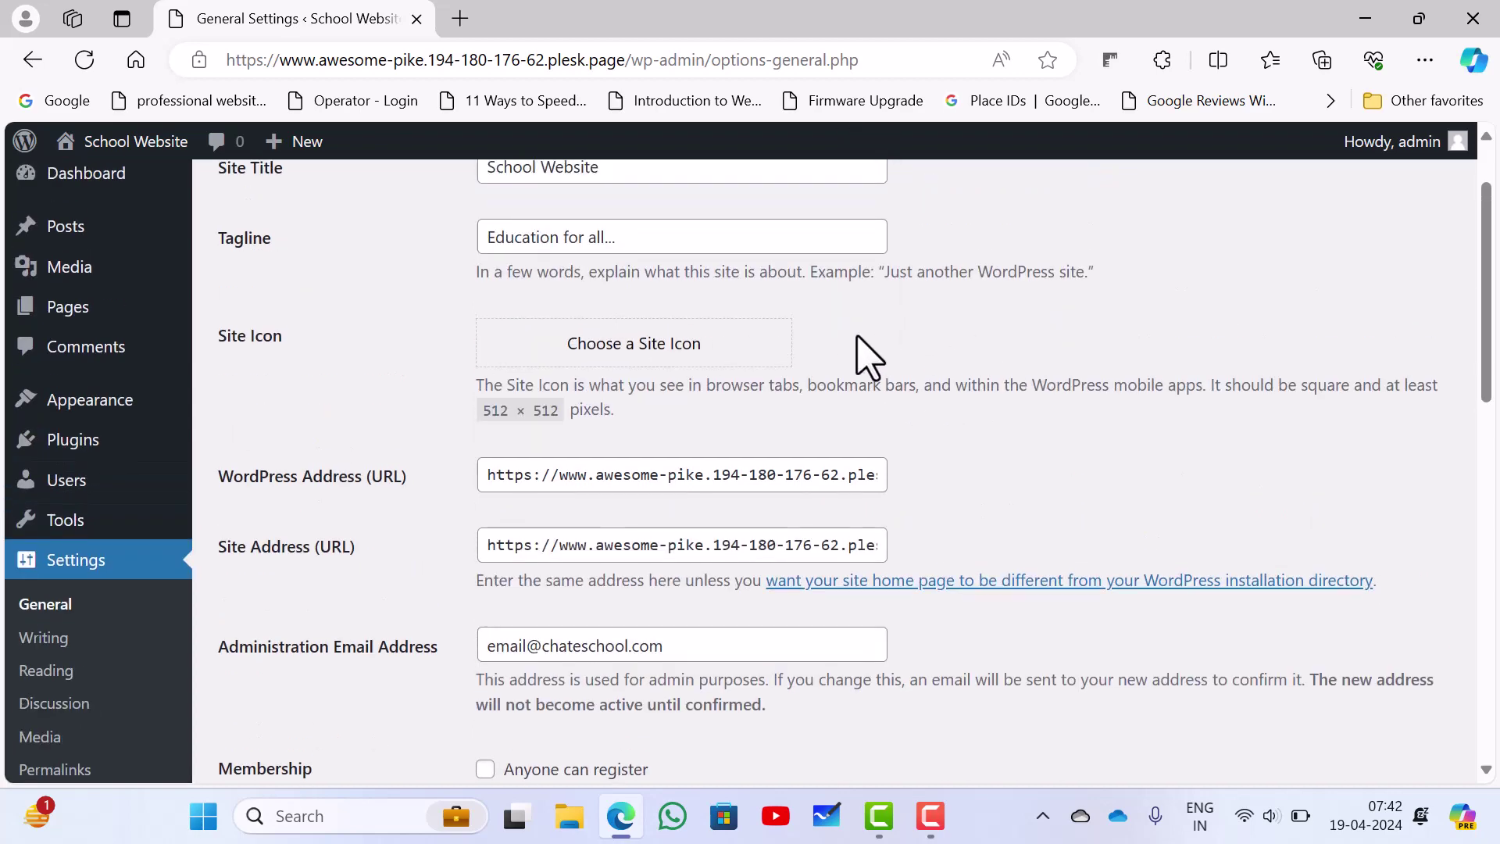
Step: Start choosing a site icon and open the file picker for uploading an image
click(653, 367)
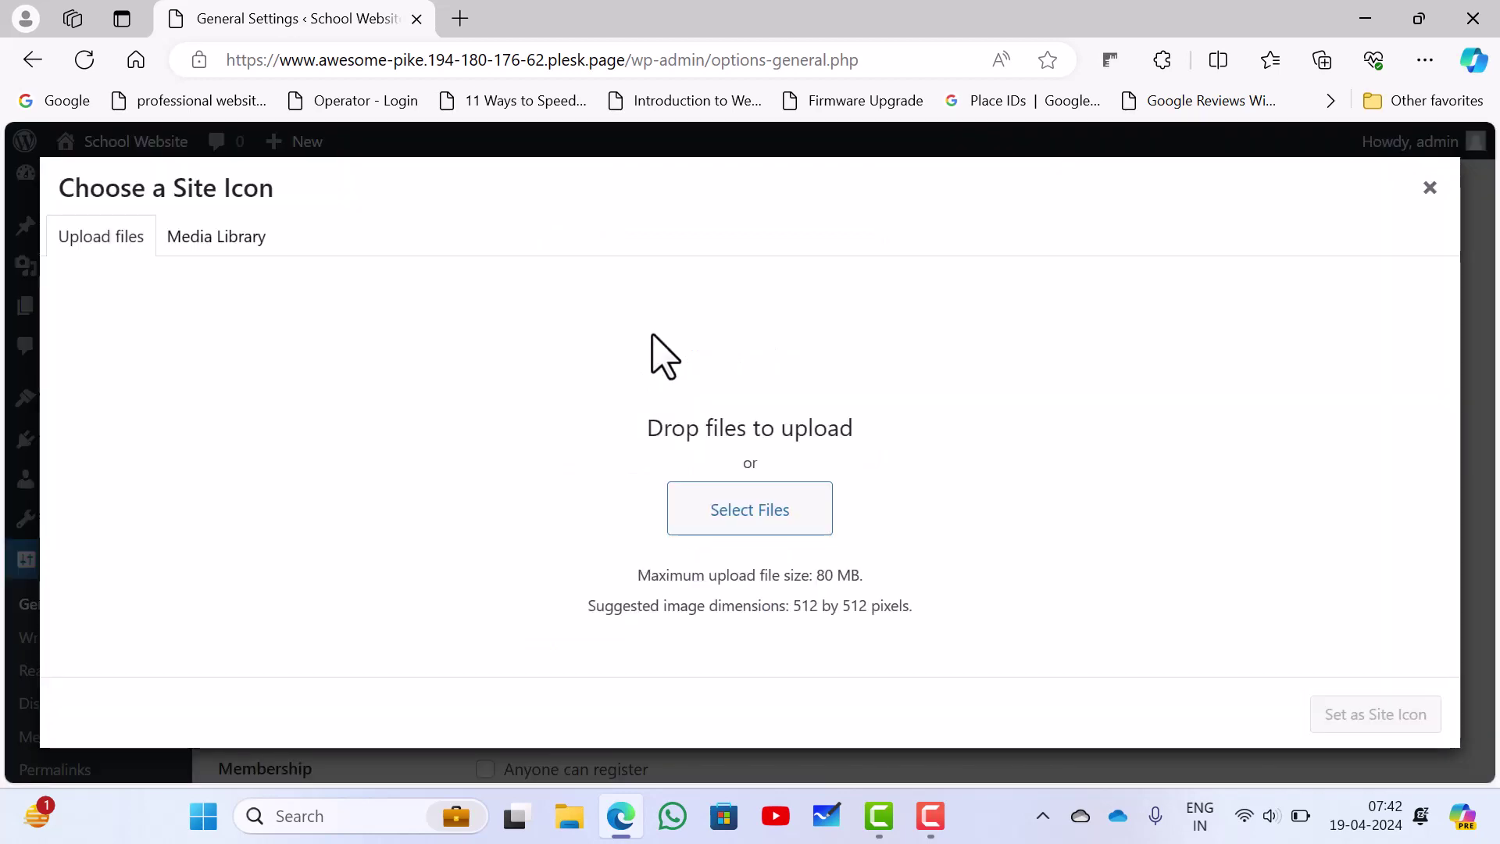
click(734, 519)
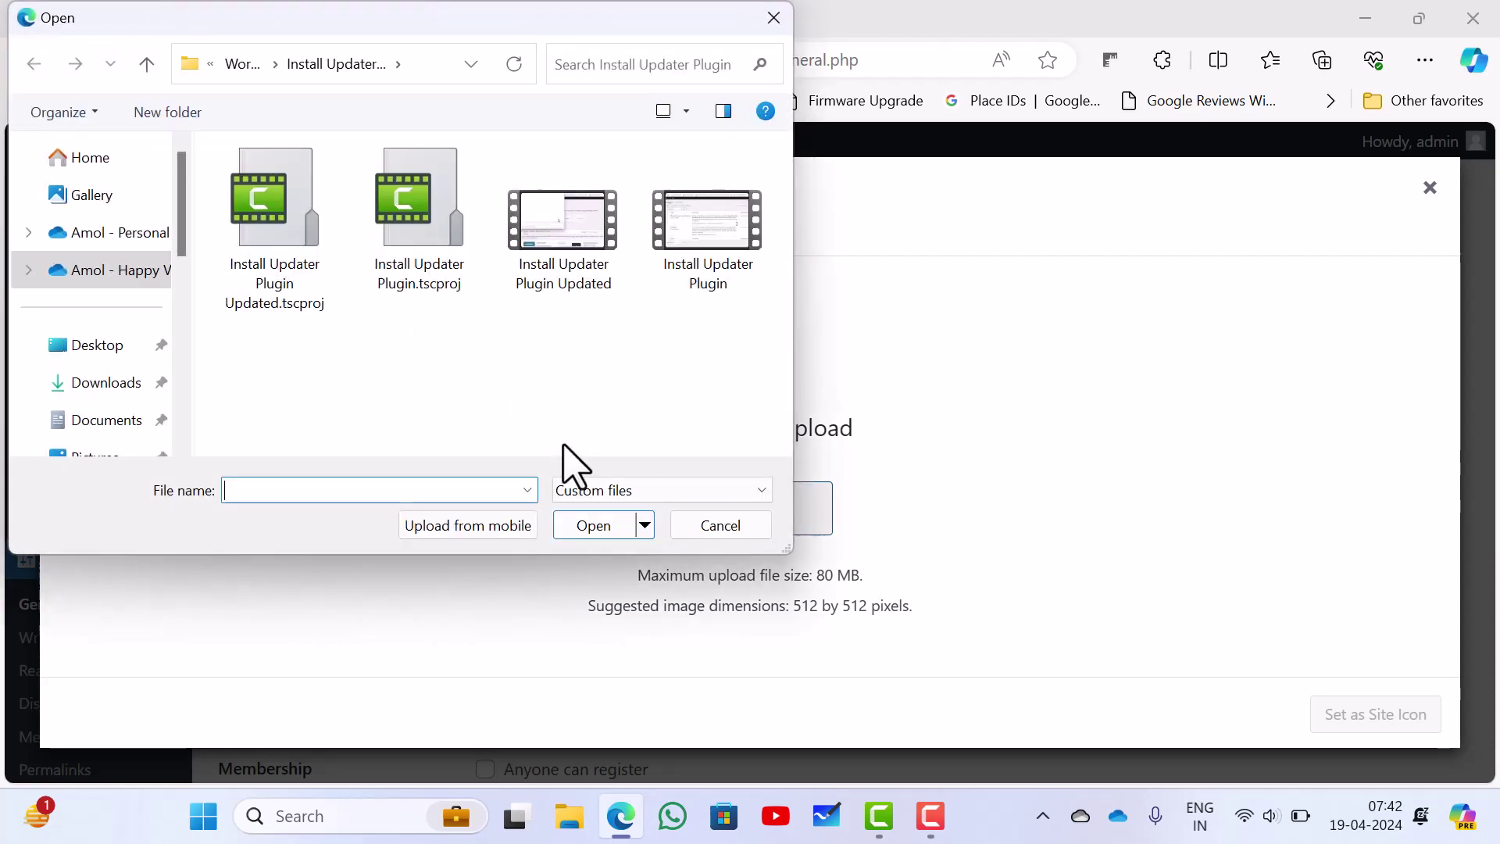
click(180, 273)
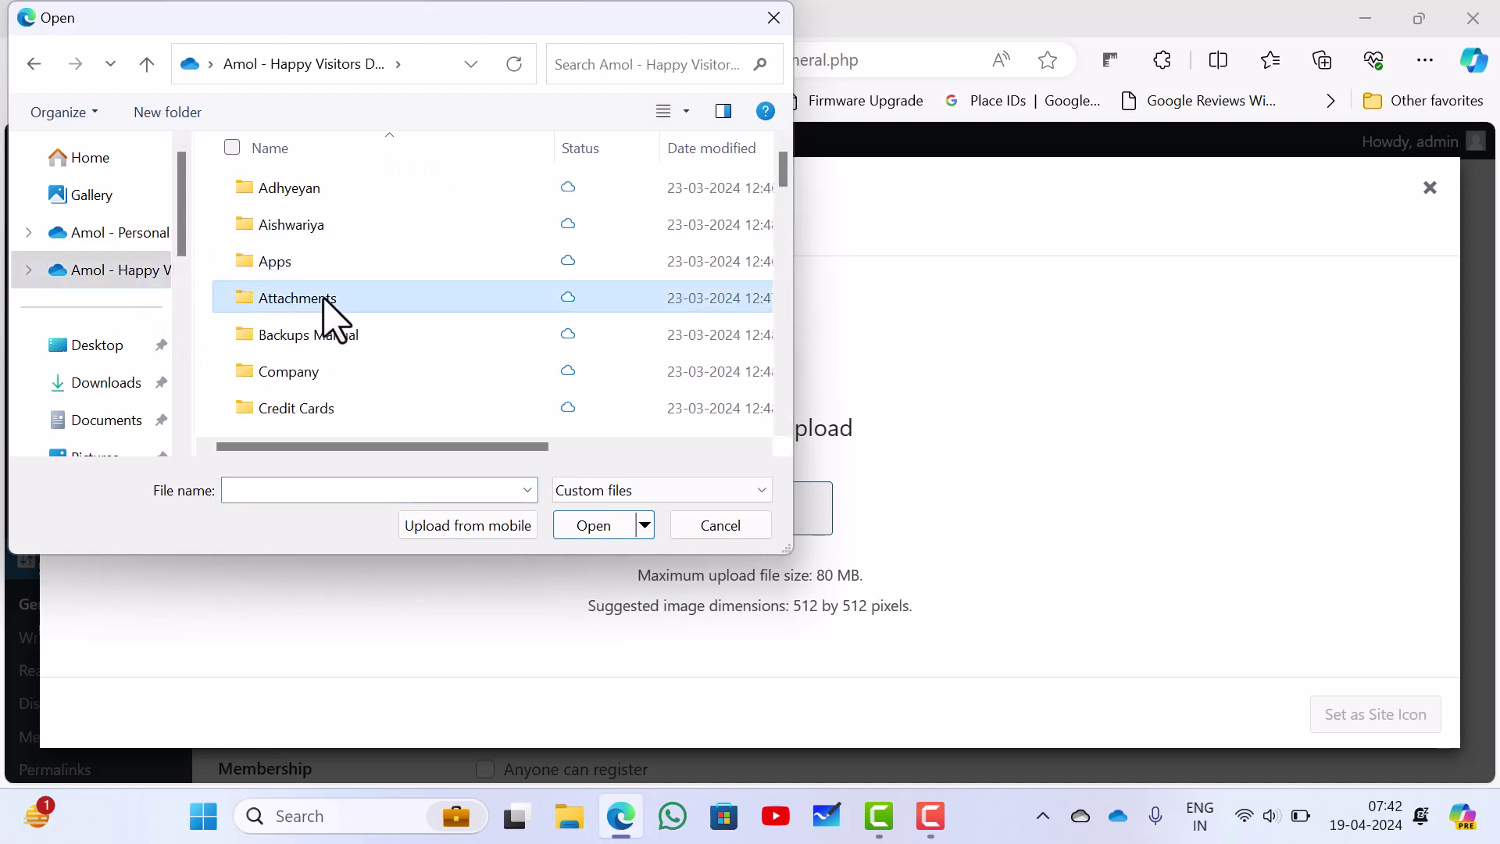
key(t)
double_click(338, 221)
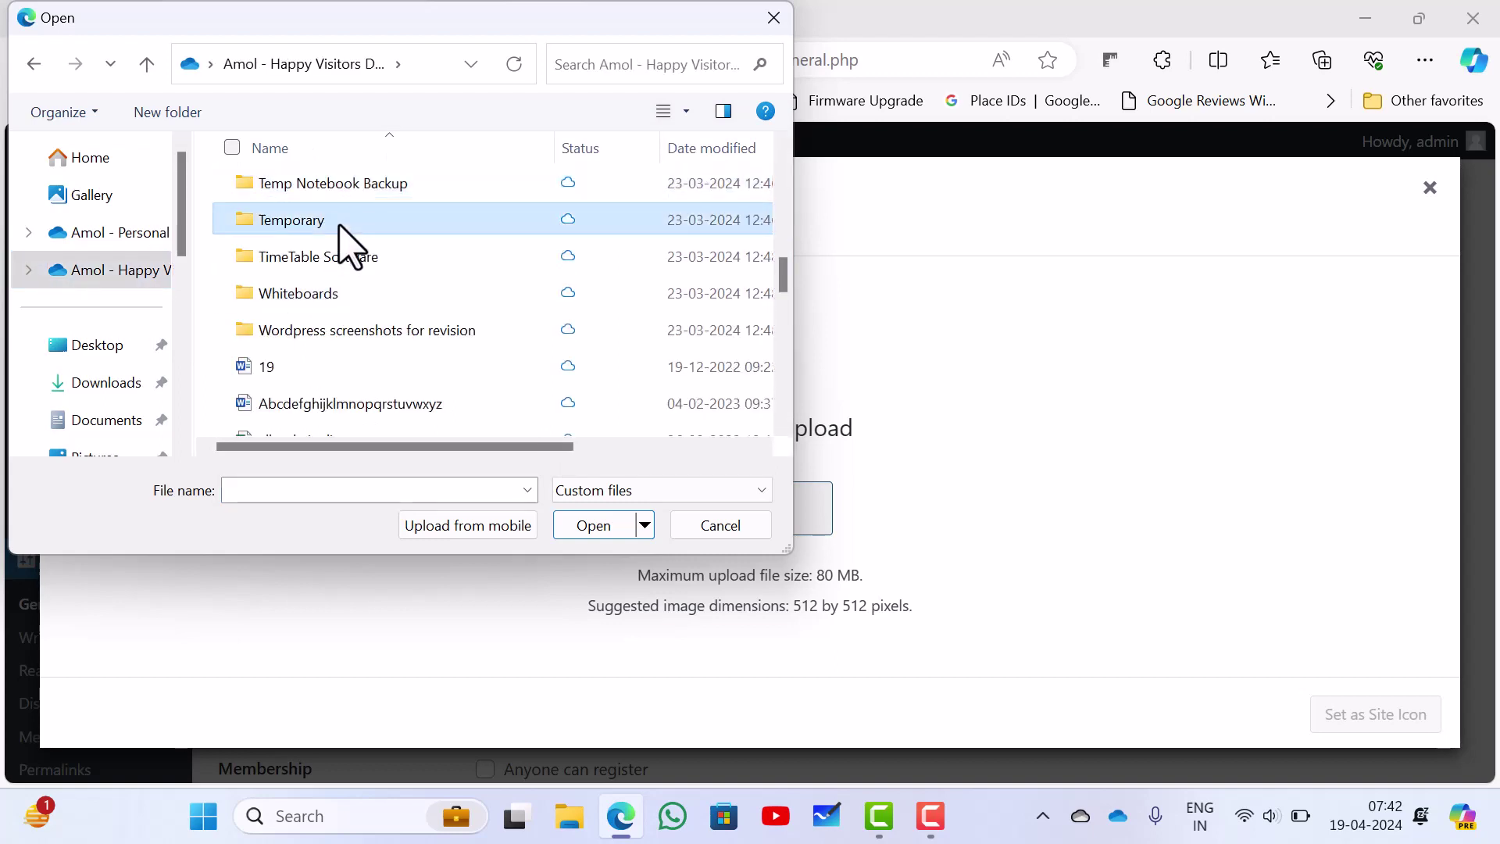
click(251, 64)
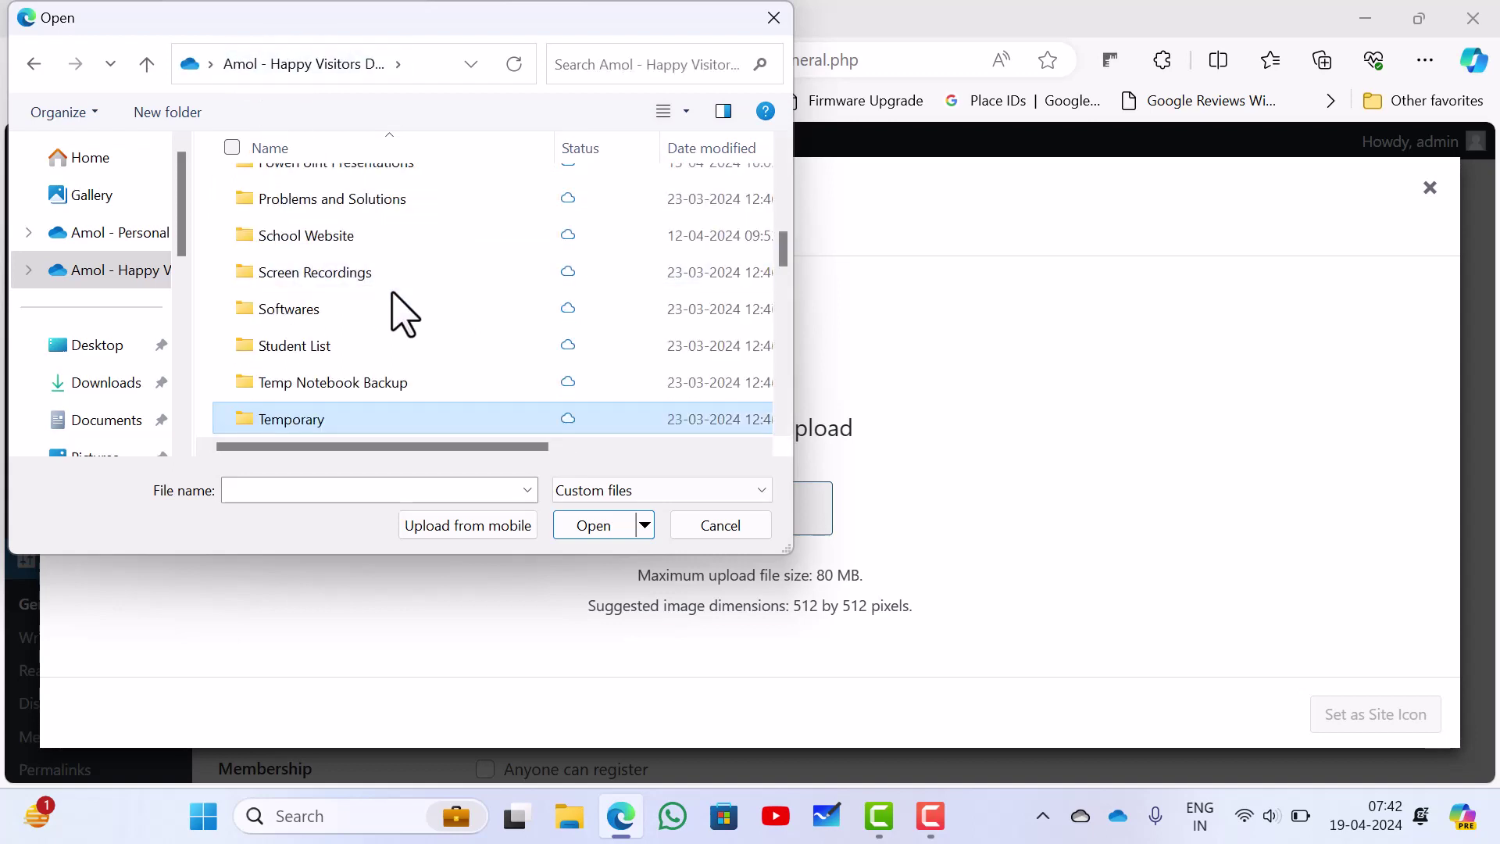
scroll(395, 294, up, 5)
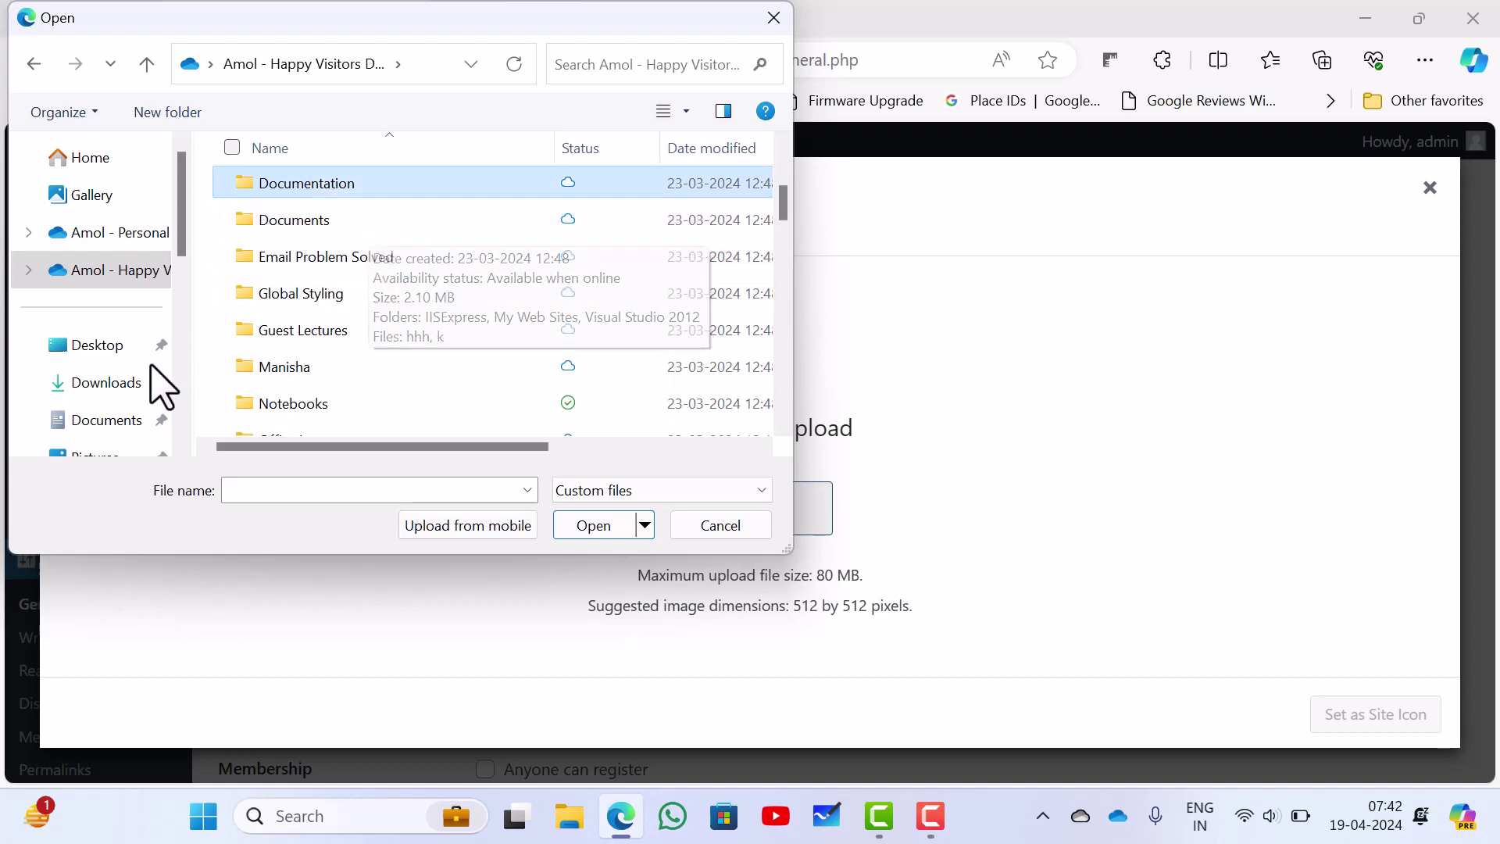
Step: Upload the favicon image from the favicon folder inside Downloads > Temporary and set it as the site icon
click(117, 387)
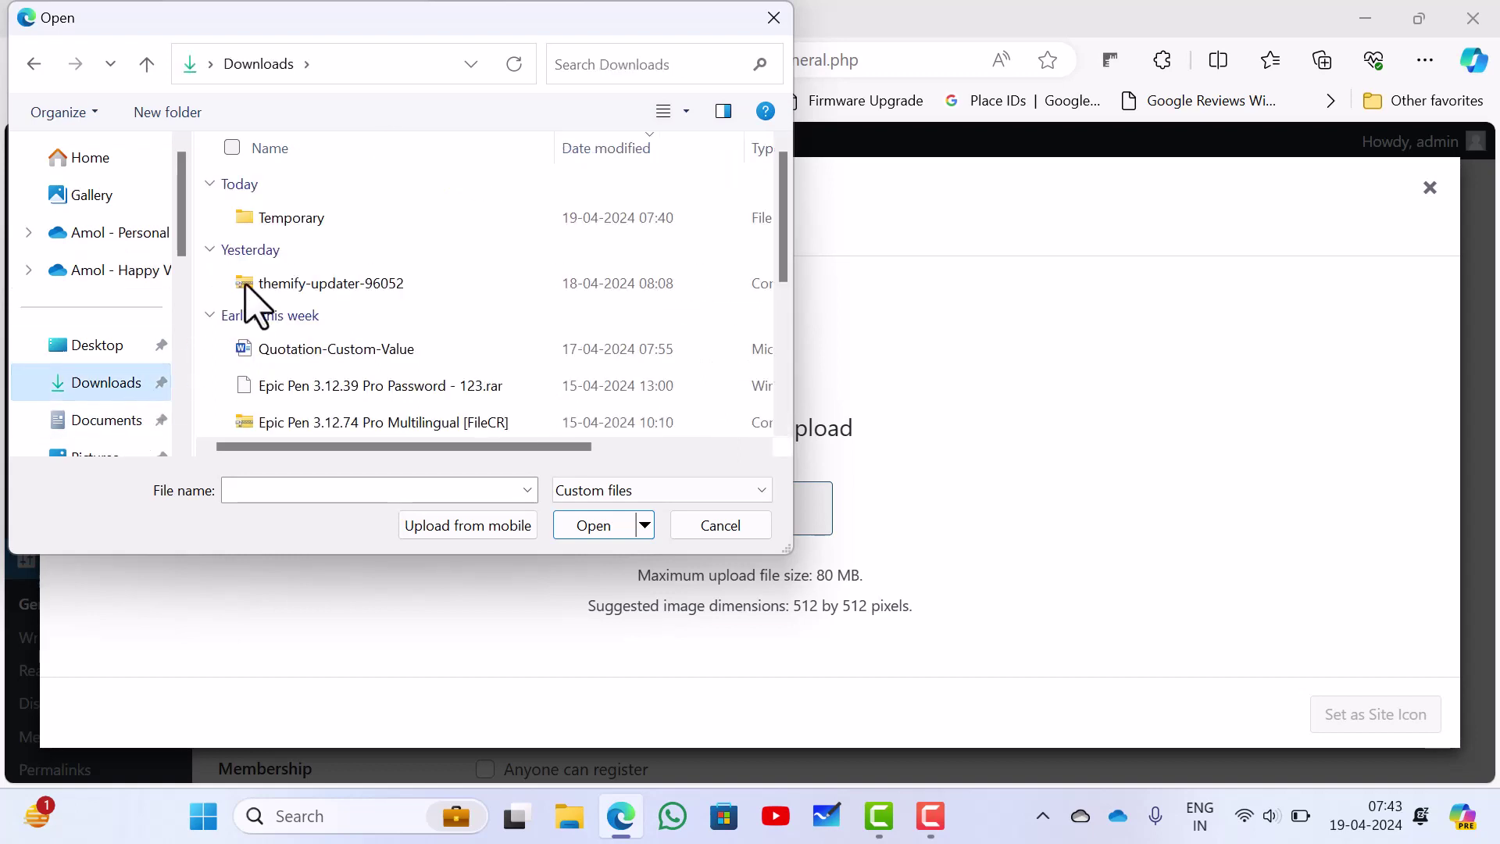
double_click(291, 225)
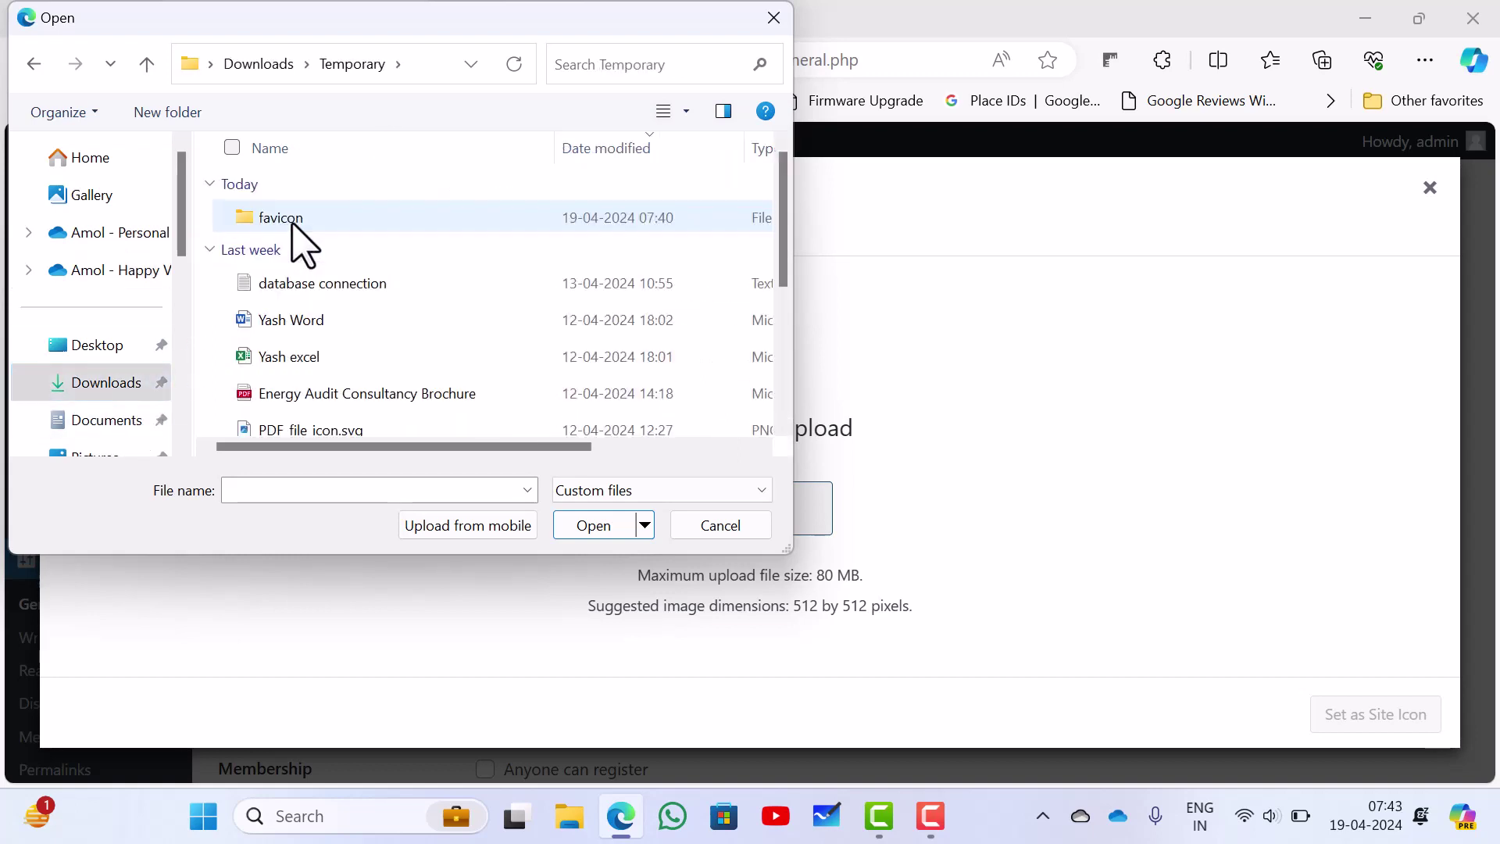
click(293, 227)
double_click(293, 225)
click(293, 225)
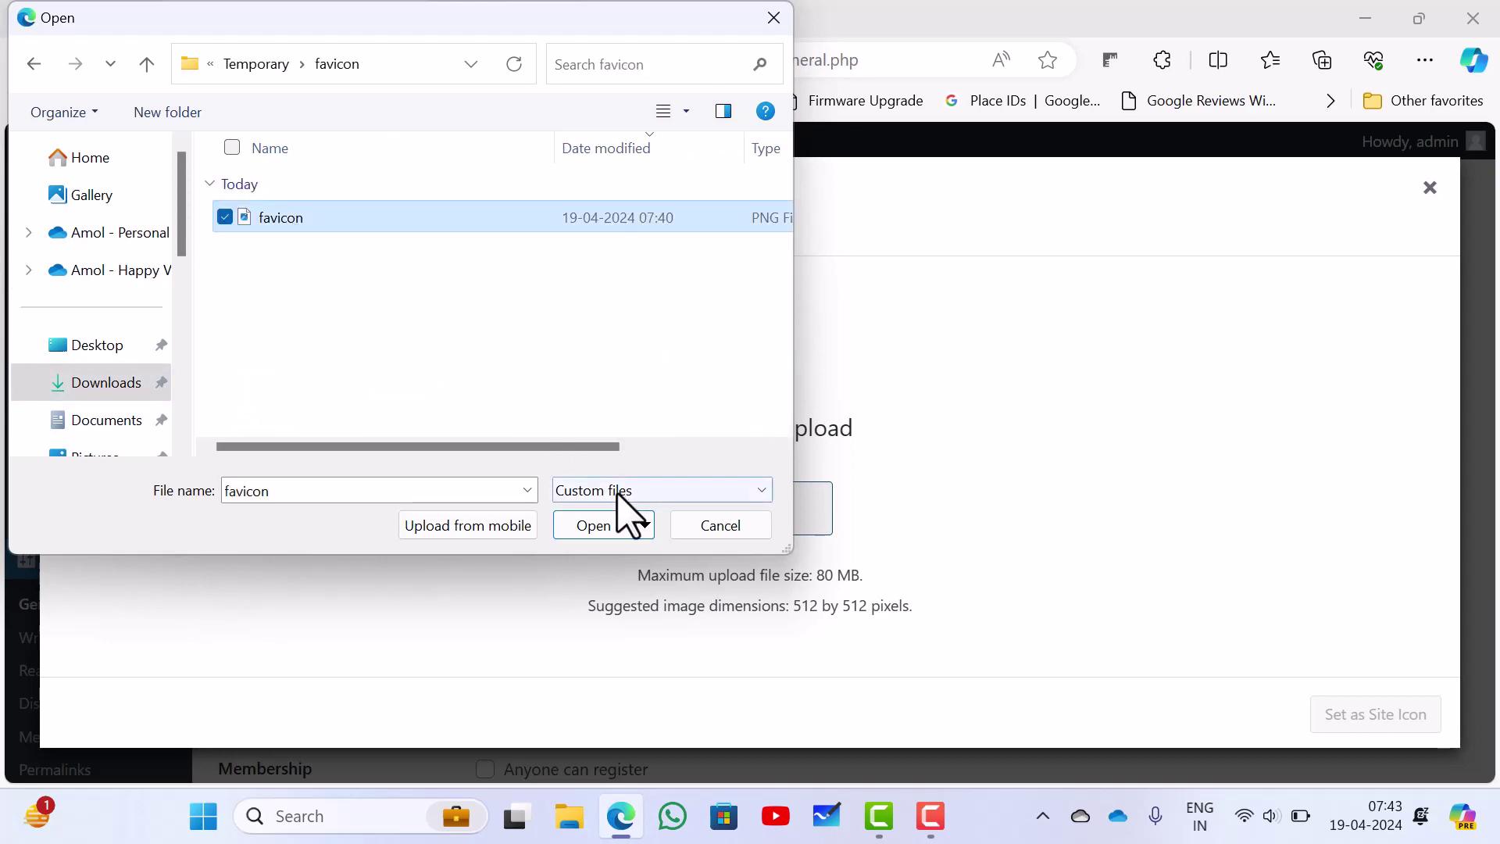
click(595, 526)
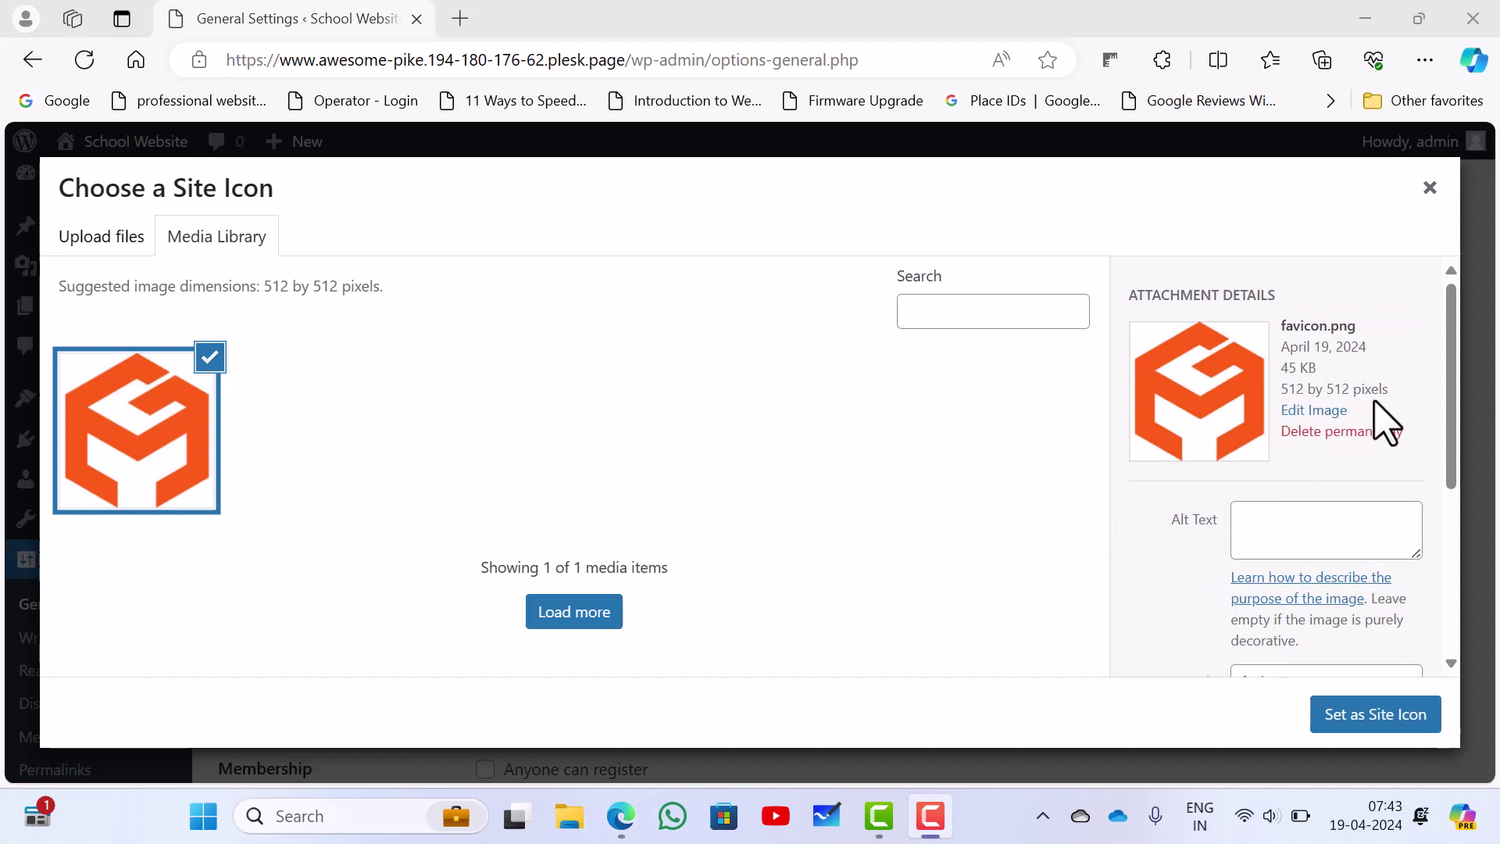
click(1410, 730)
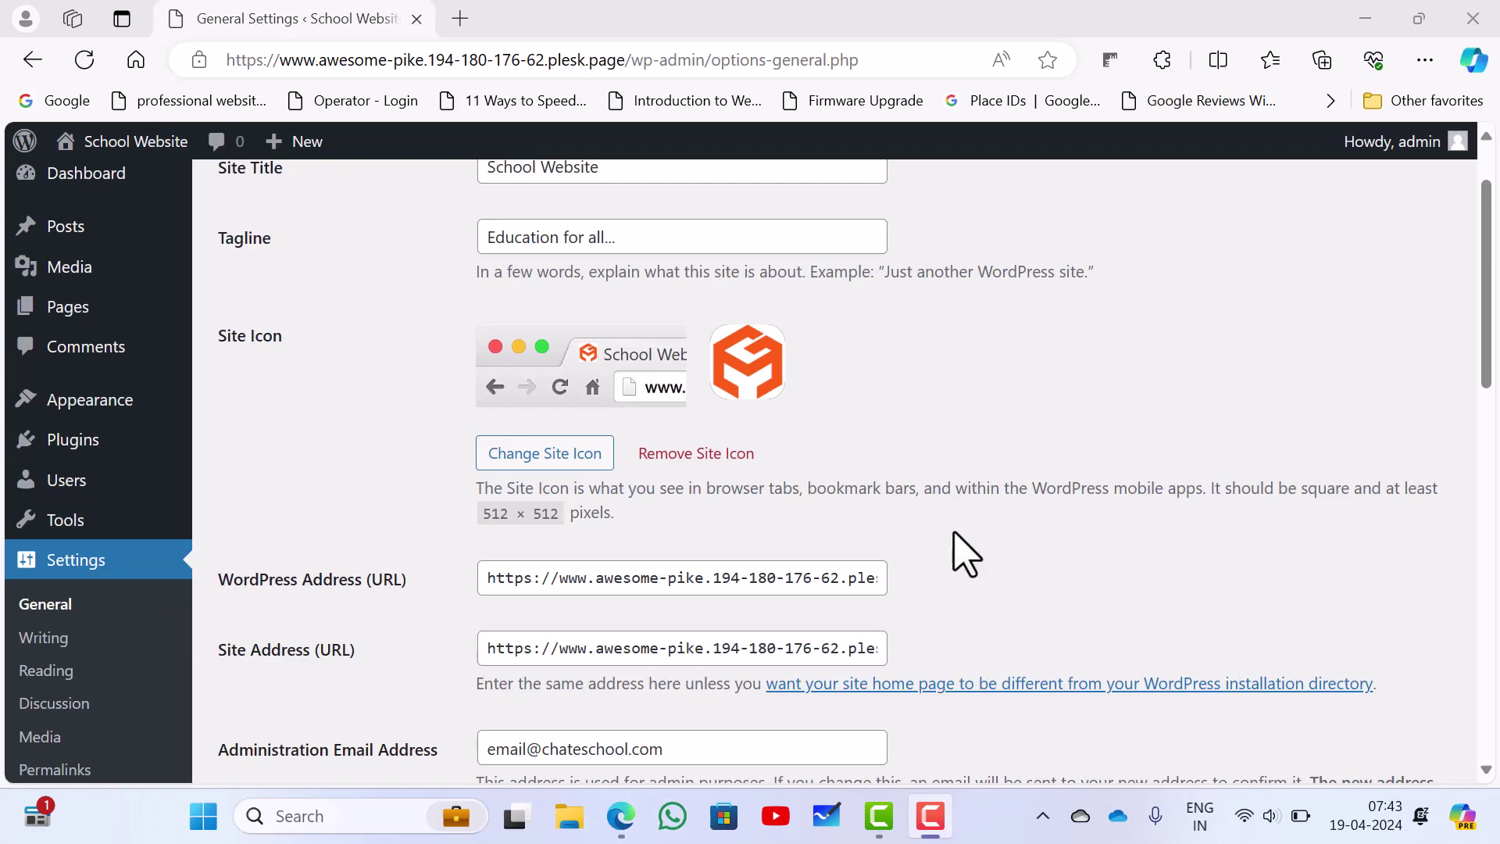
Step: Review the WordPress and site addresses, administration email, membership, default user role, timezone and date format settings
scroll(964, 552, down, 3)
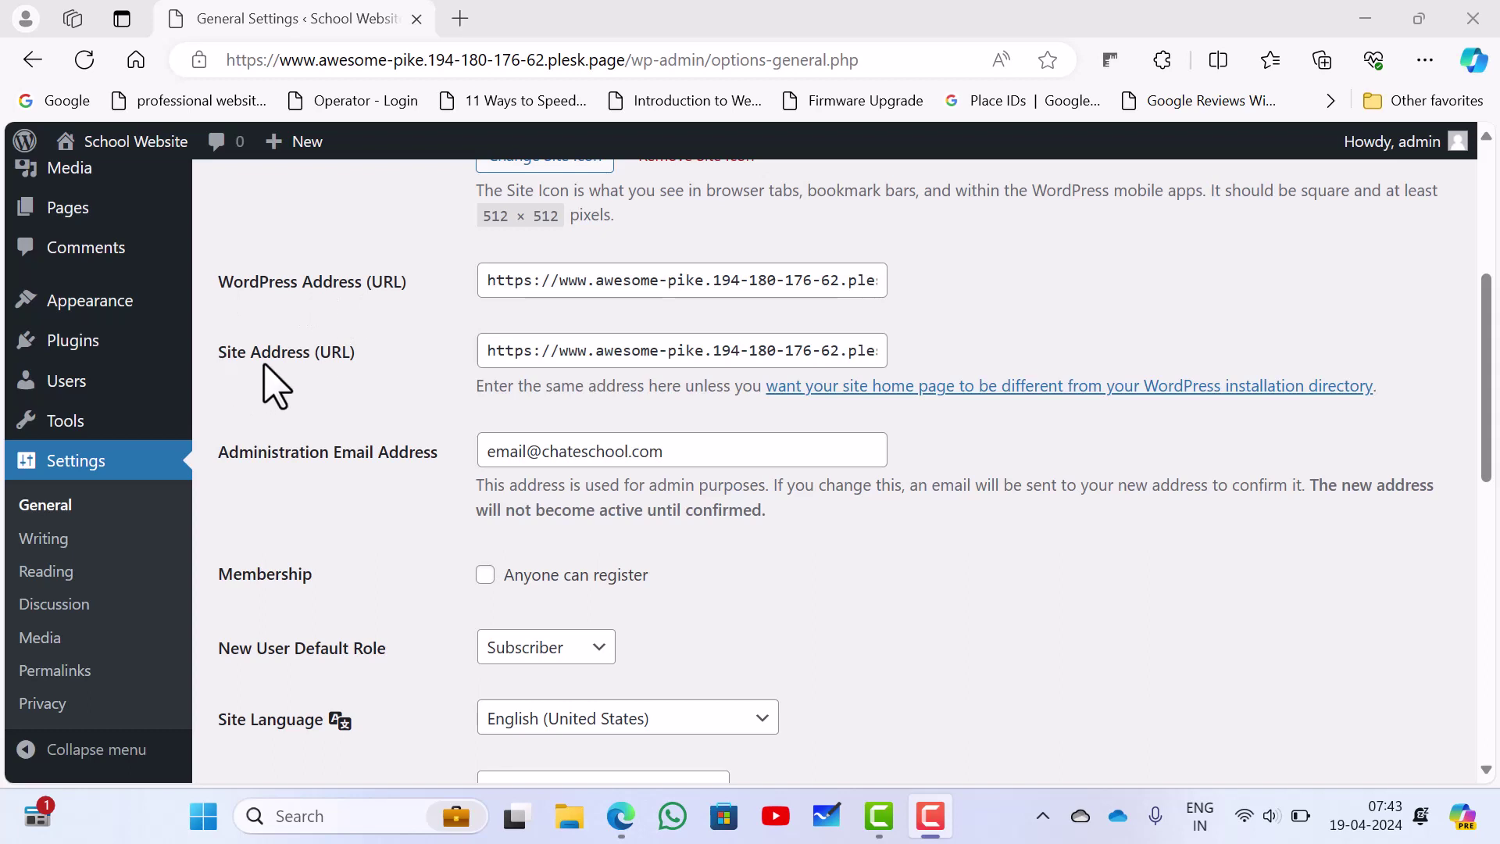
scroll(460, 385, down, 1)
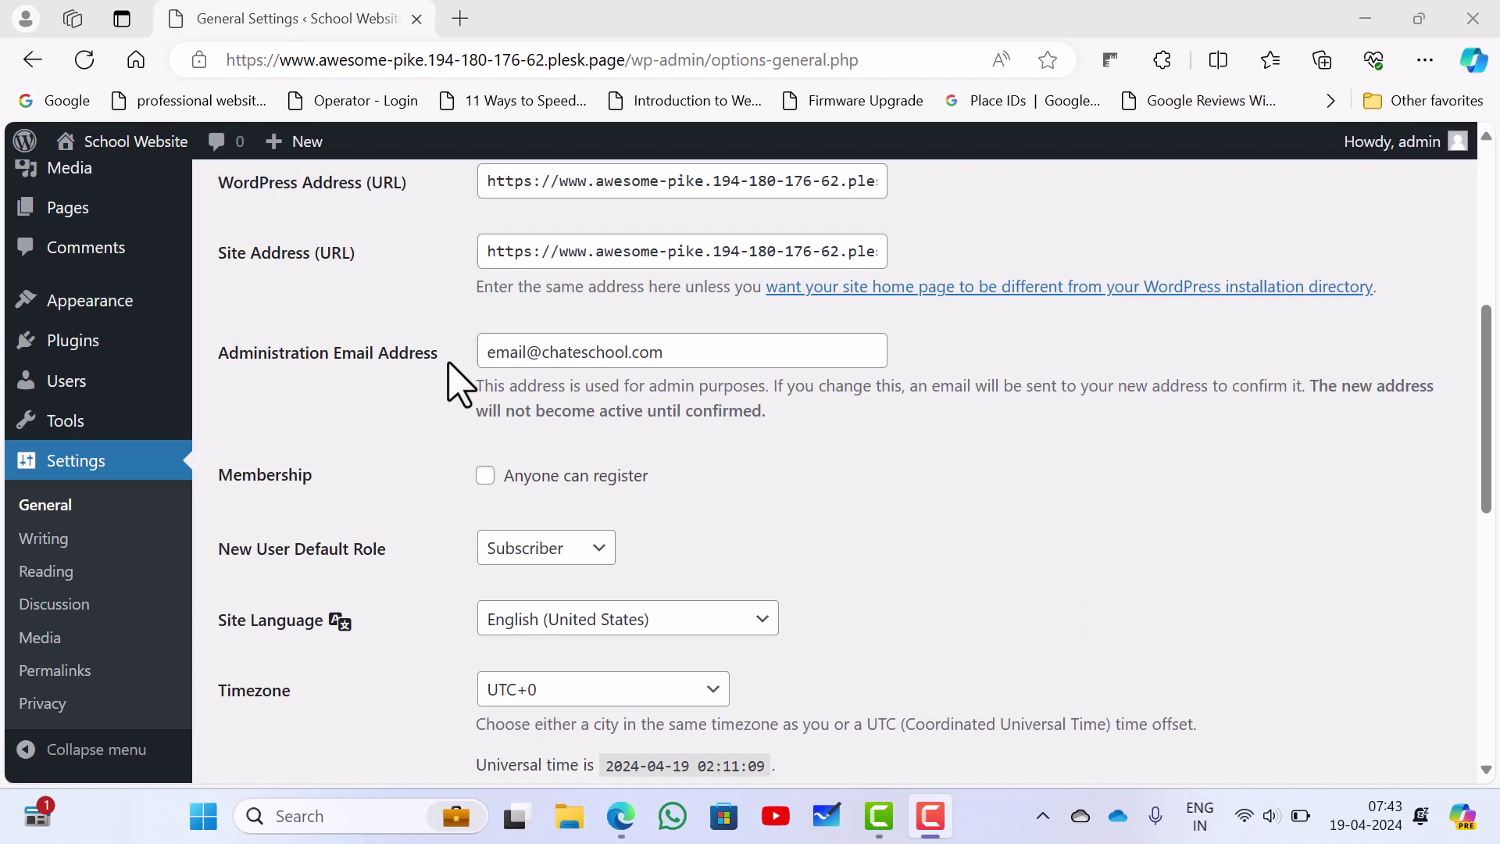
scroll(409, 275, up, 1)
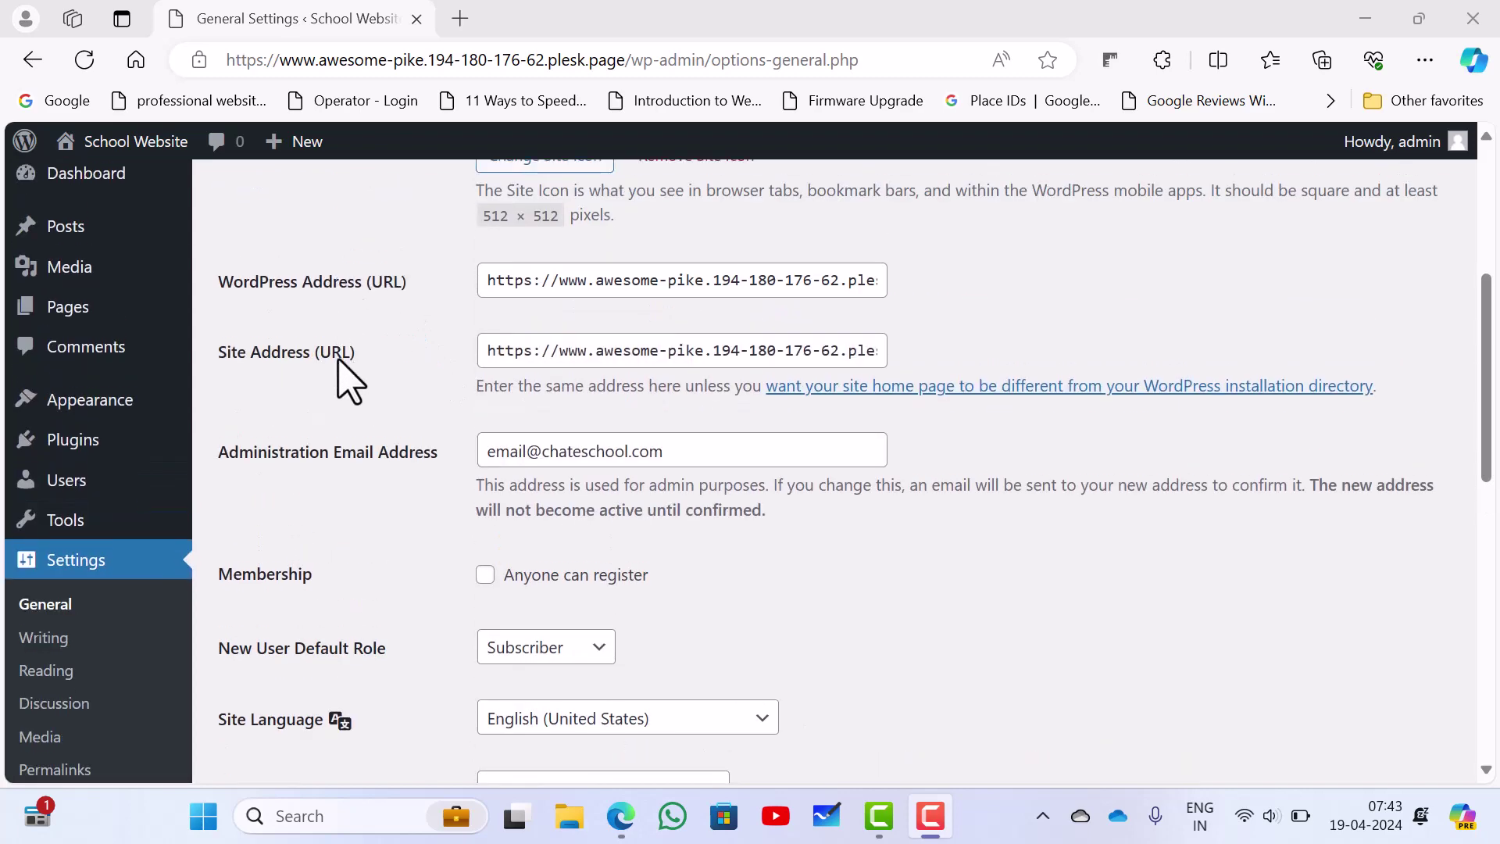
scroll(347, 380, down, 1)
scroll(344, 380, down, 1)
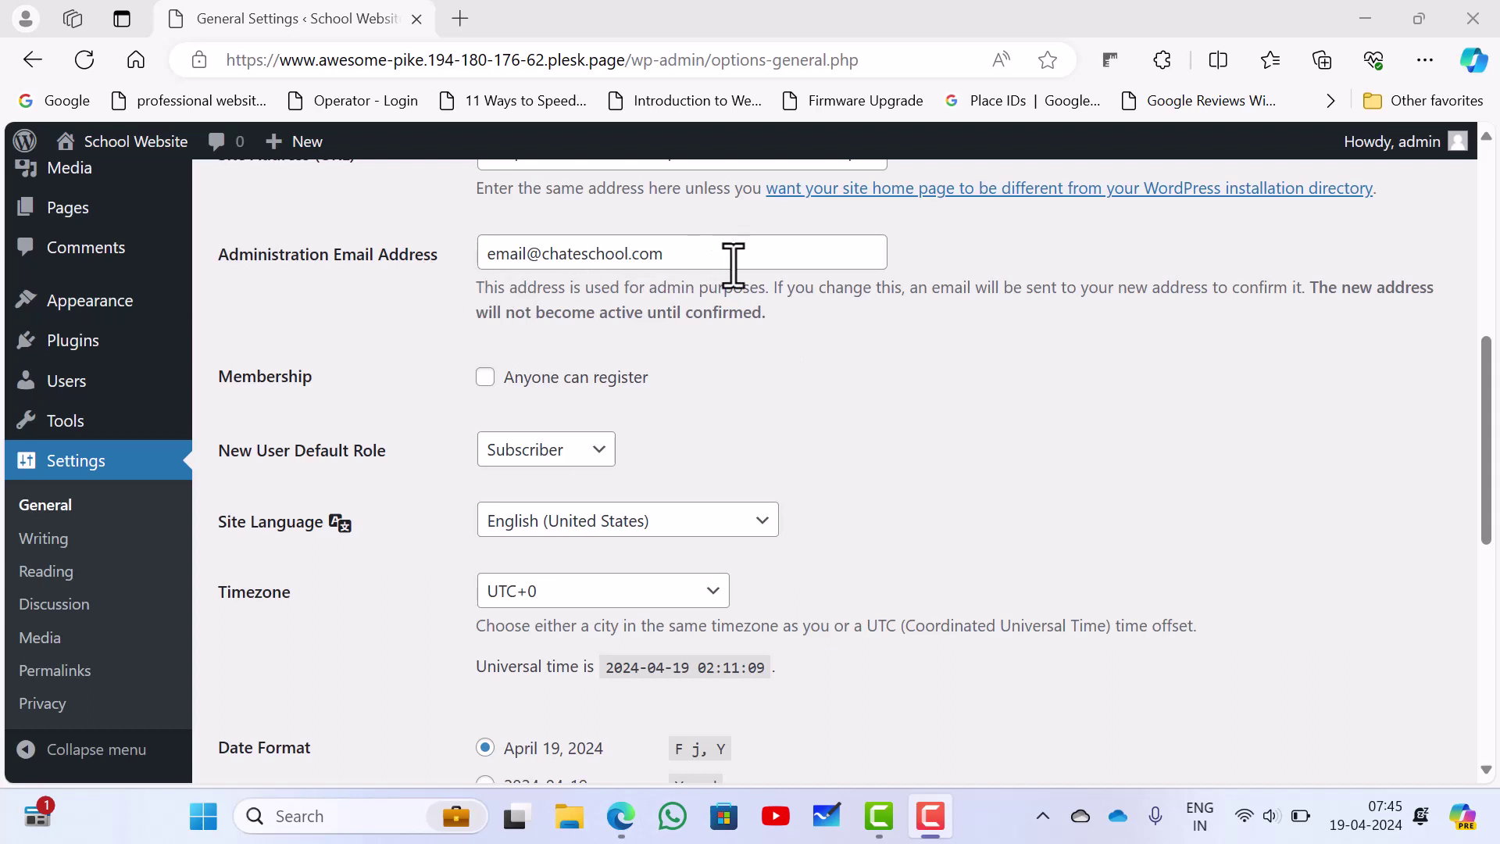
scroll(733, 266, down, 1)
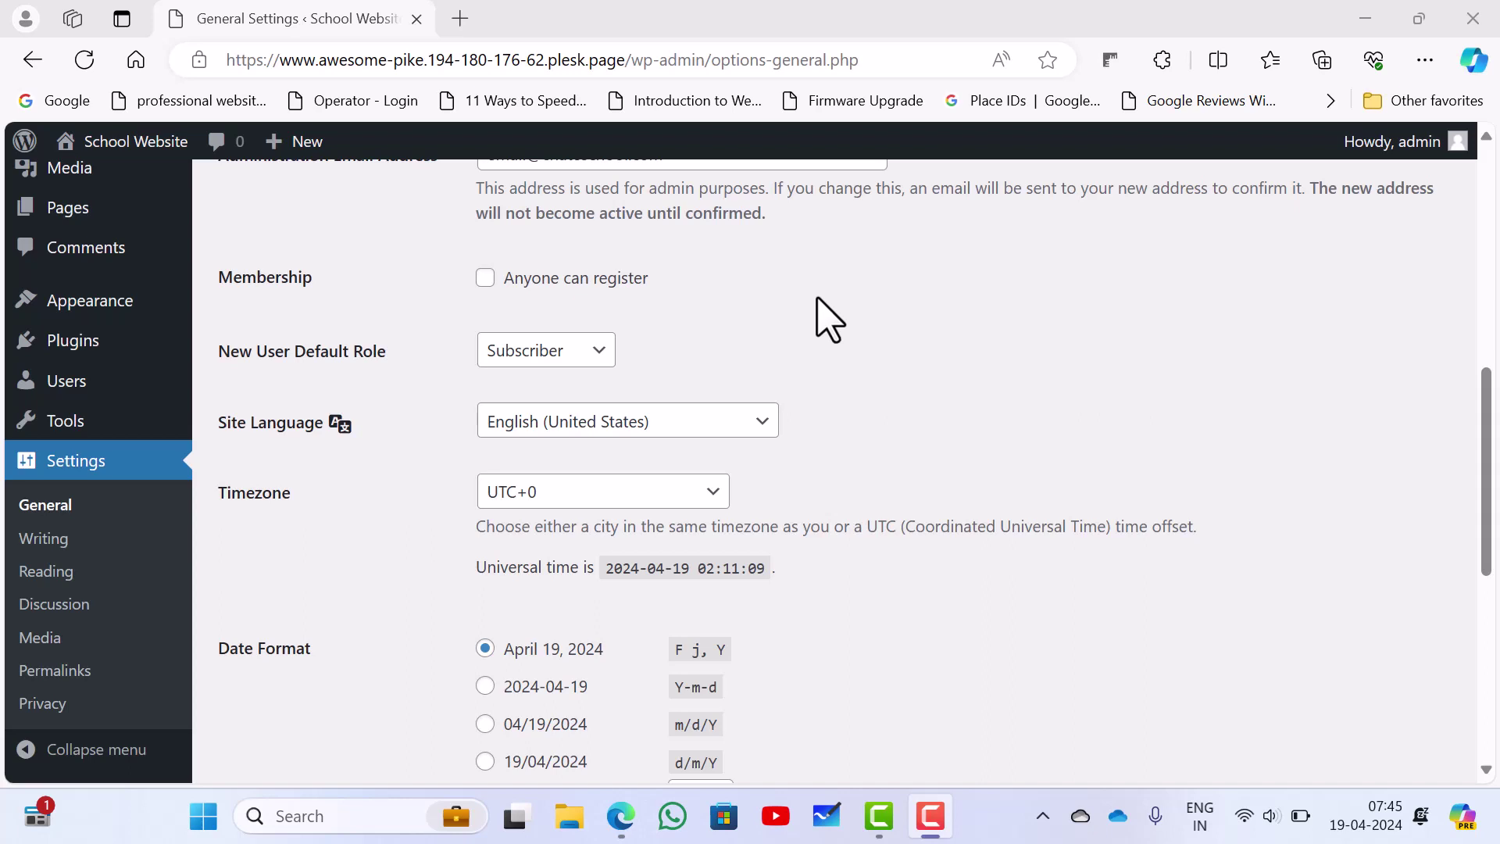
scroll(828, 319, down, 1)
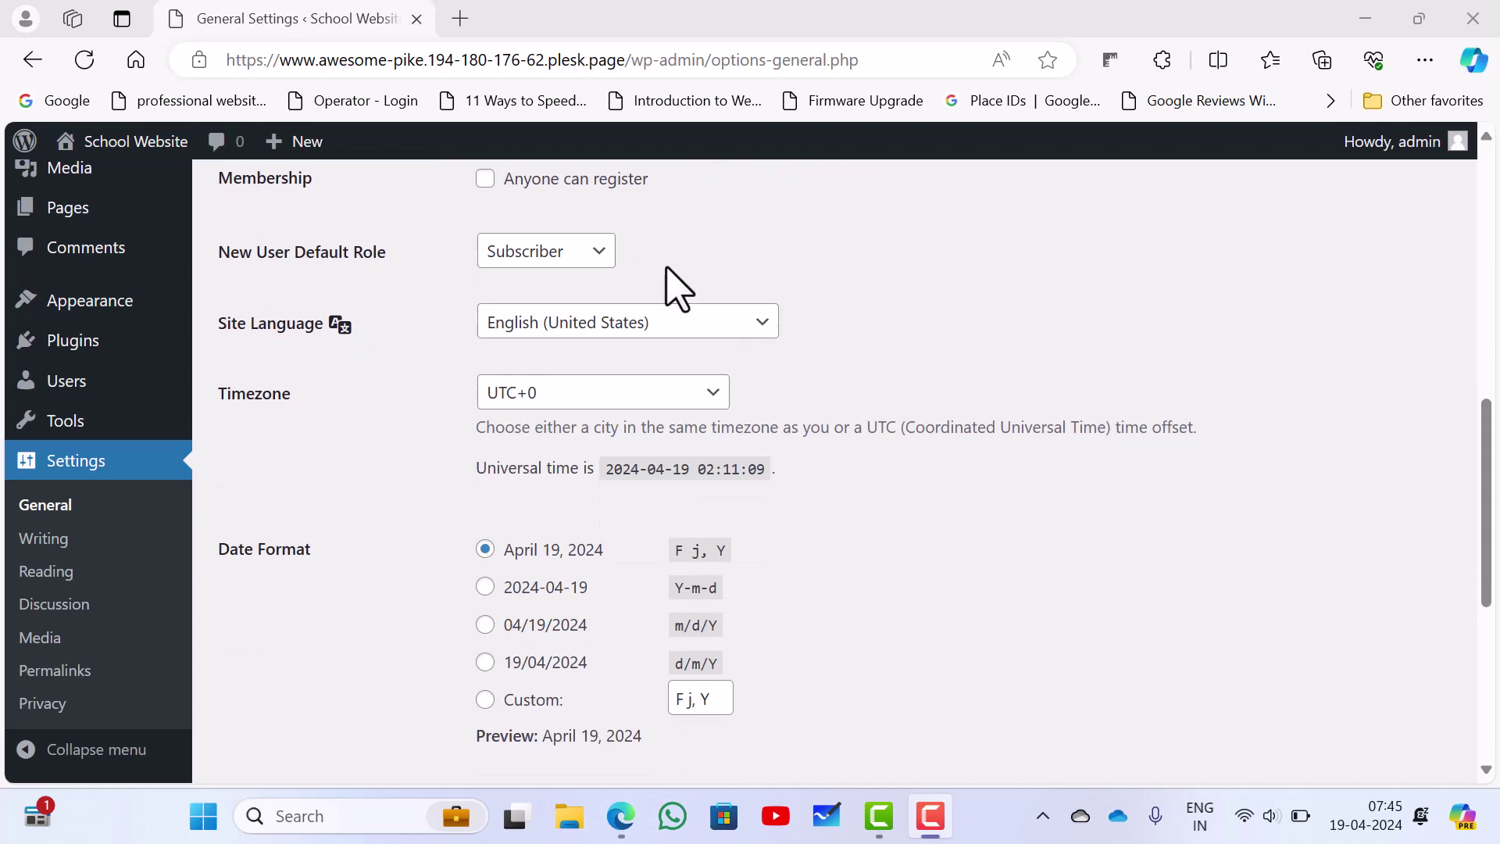
scroll(842, 288, down, 1)
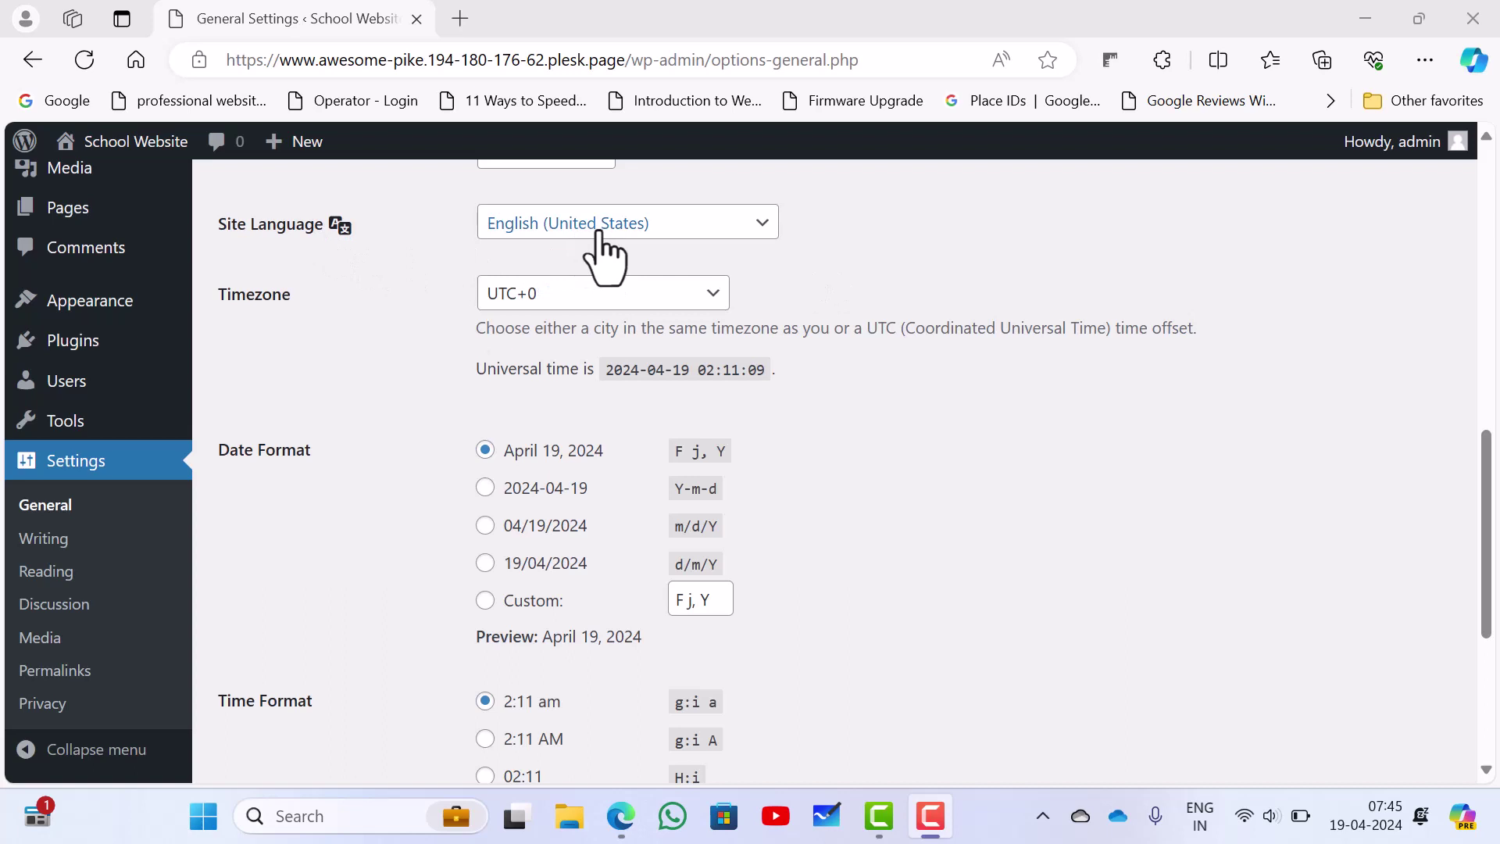
Step: Browse the available site languages without choosing a different one
click(655, 234)
scroll(703, 352, down, 5)
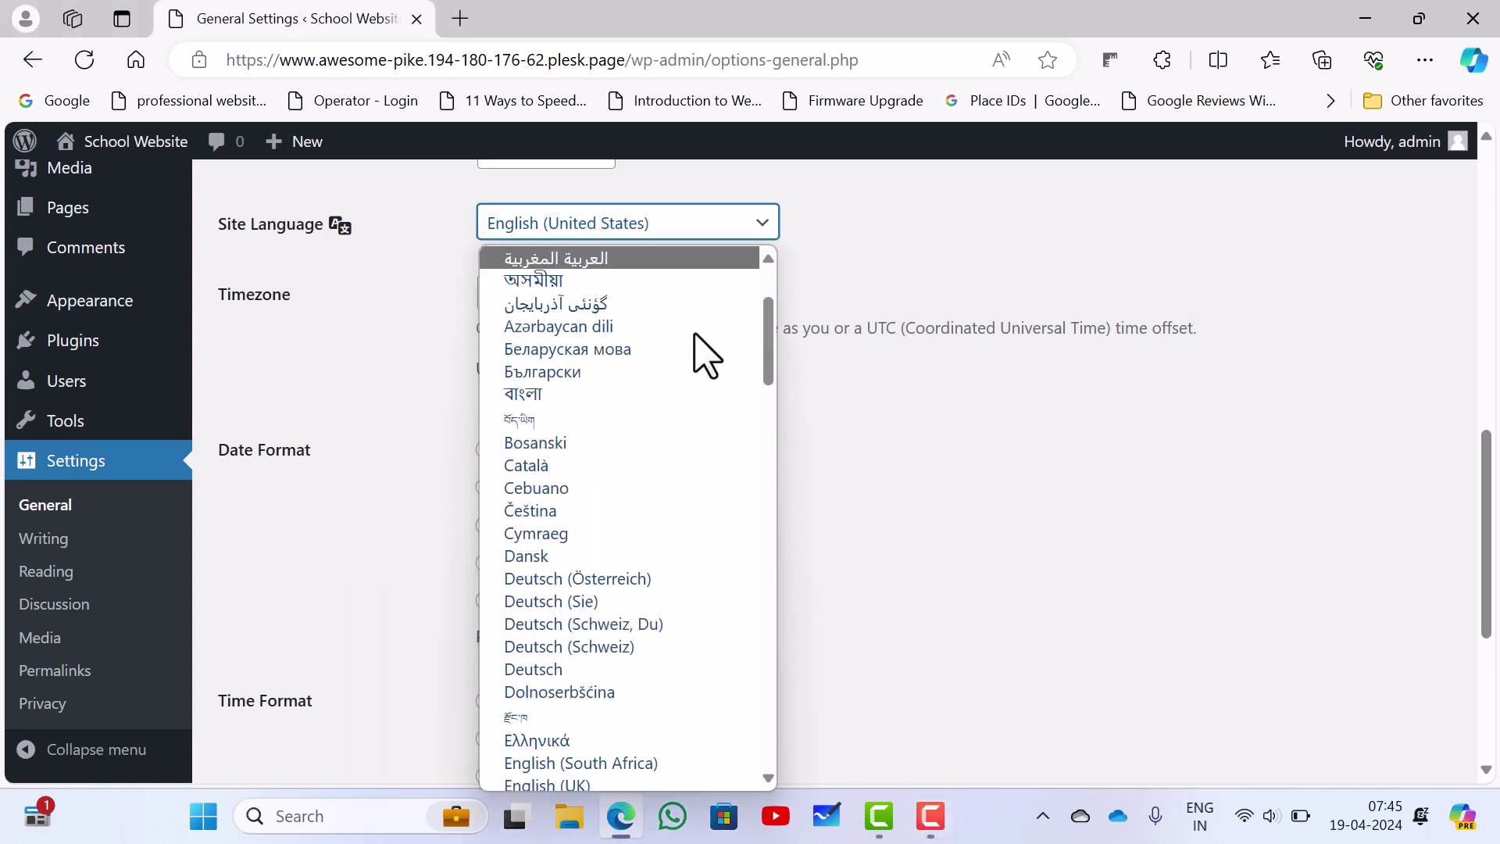
scroll(705, 385, down, 1)
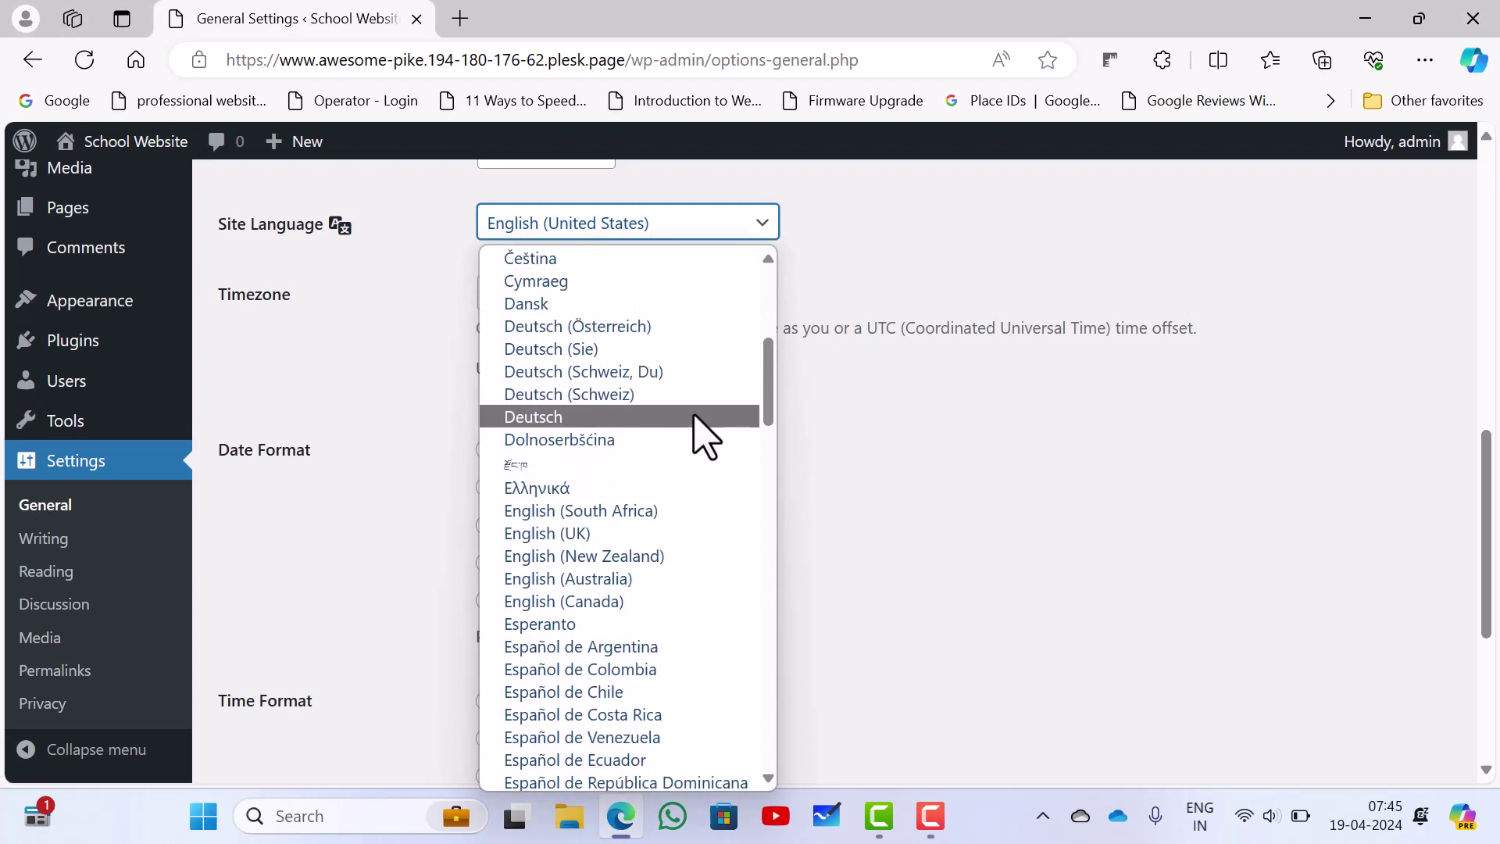
scroll(705, 434, down, 1)
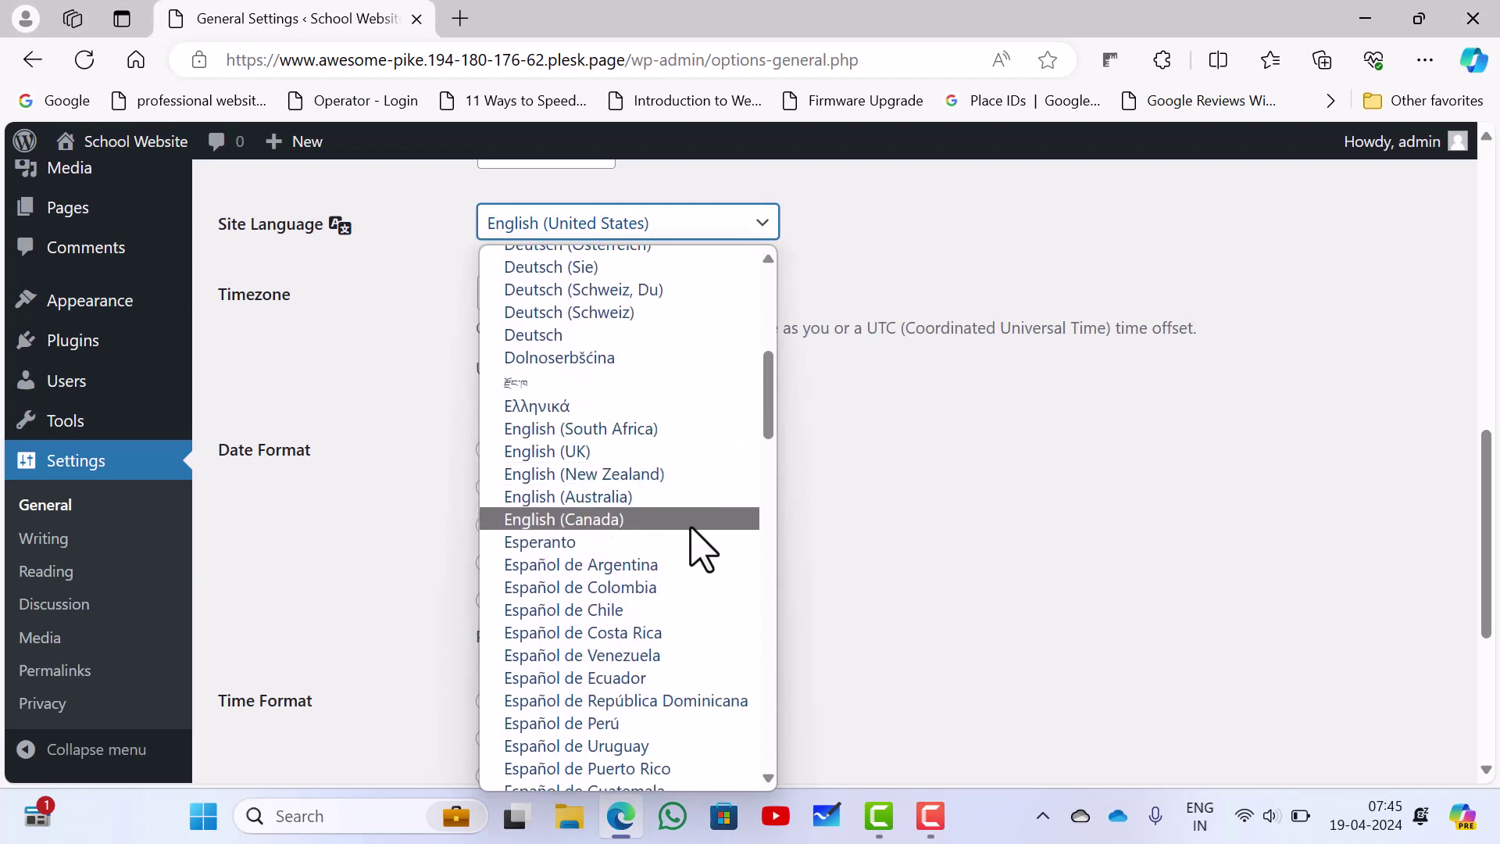
scroll(724, 629, down, 2)
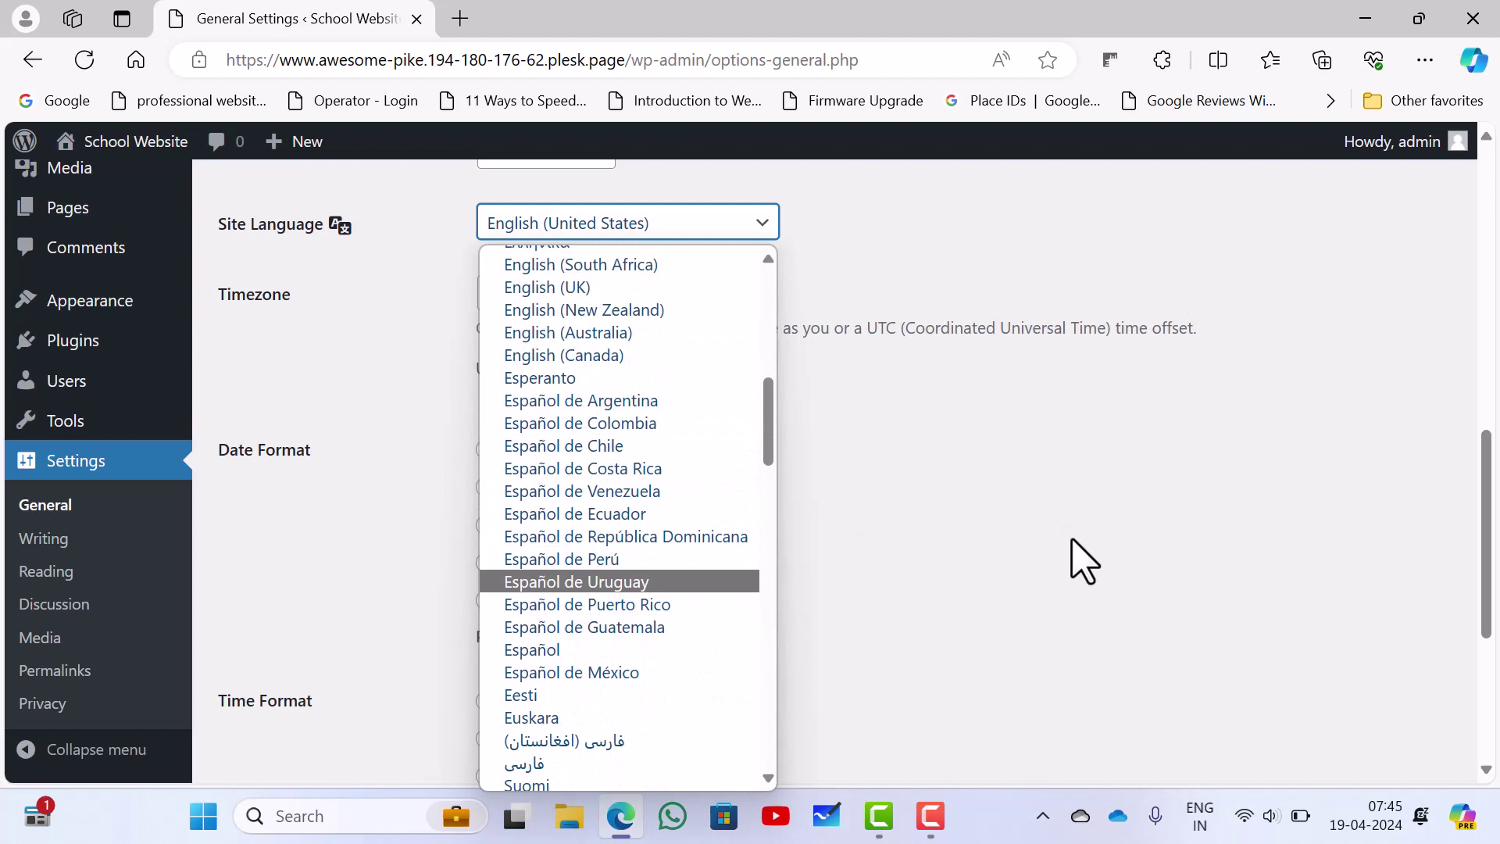
click(1072, 559)
Step: Set the site's timezone to UTC+5:30
scroll(970, 519, up, 1)
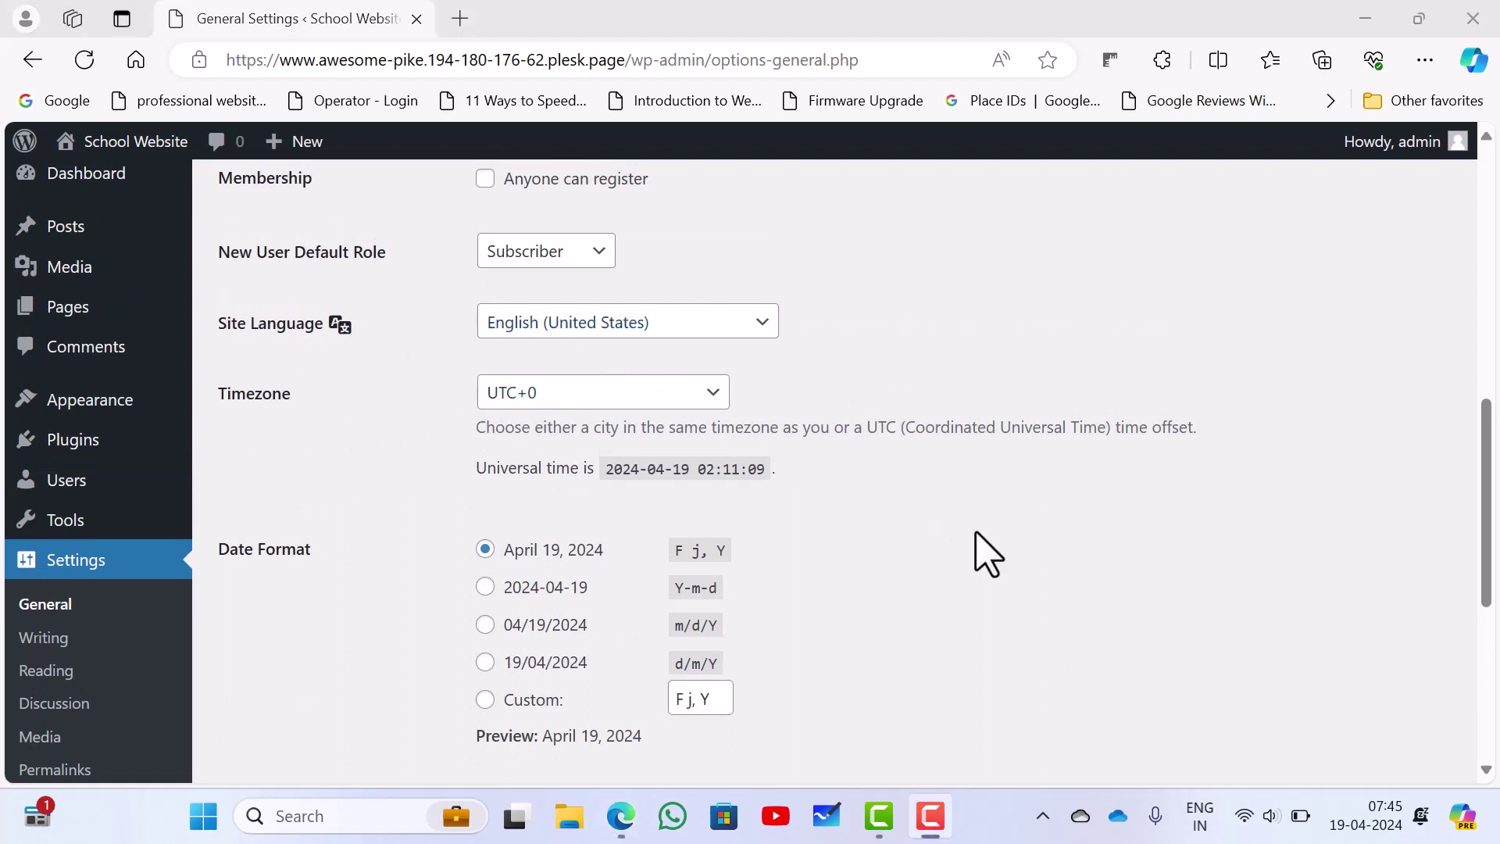
click(559, 401)
scroll(578, 390, down, 4)
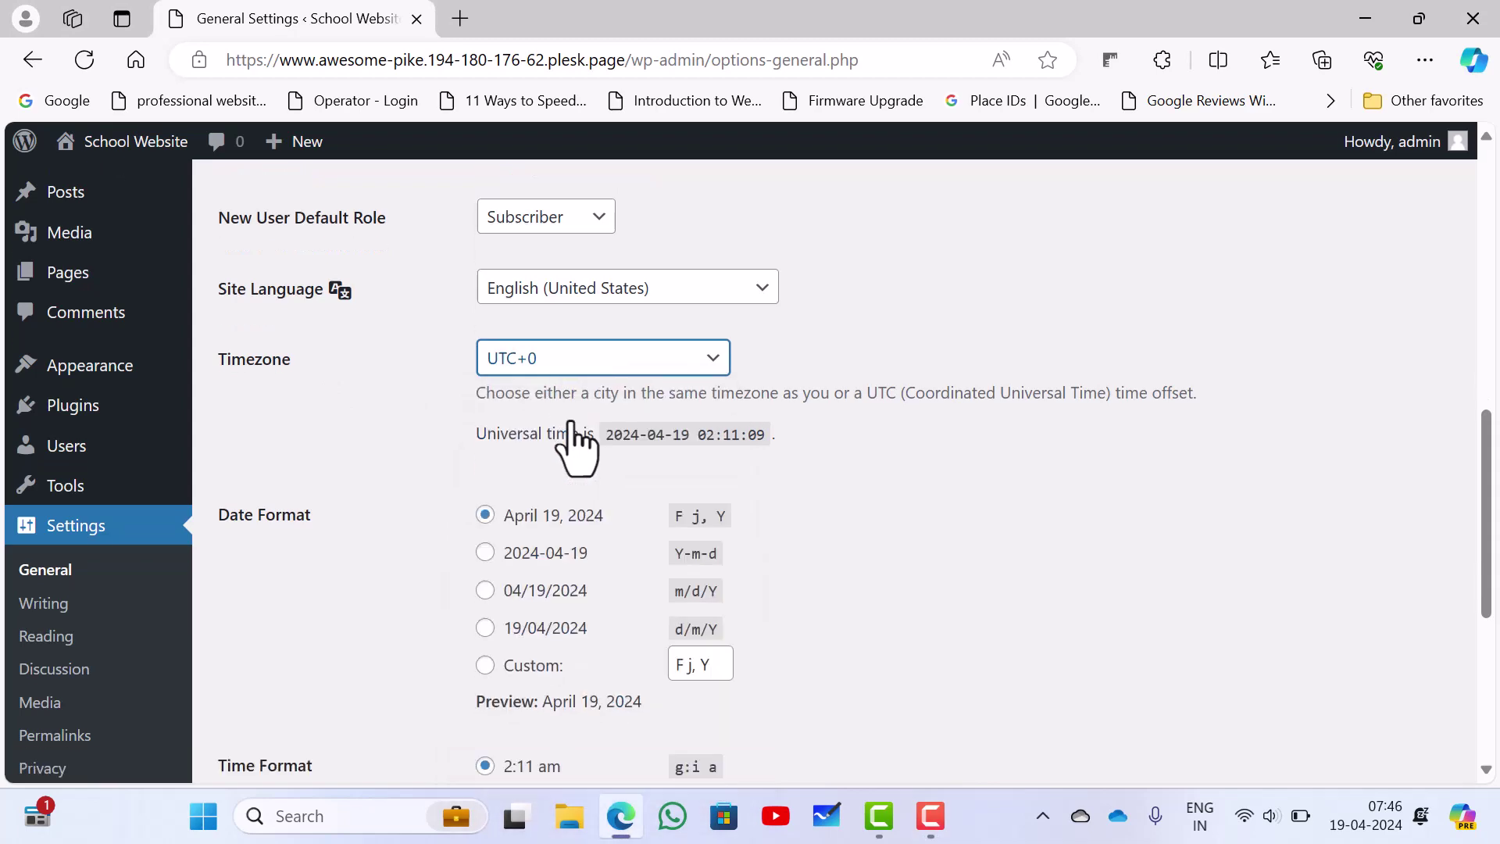
scroll(629, 336, up, 2)
scroll(617, 312, up, 1)
click(613, 300)
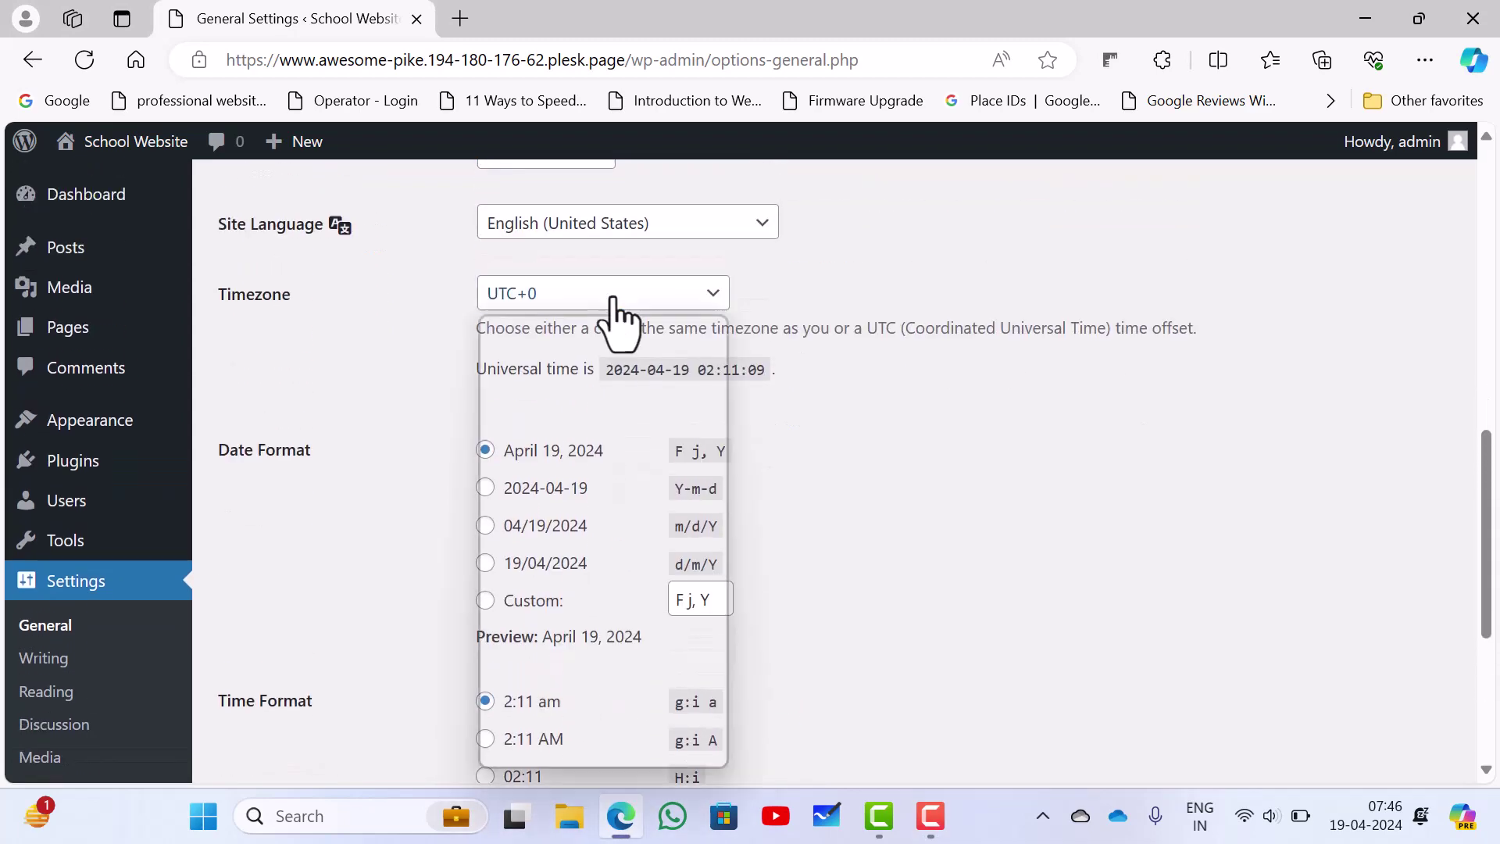
scroll(610, 385, down, 6)
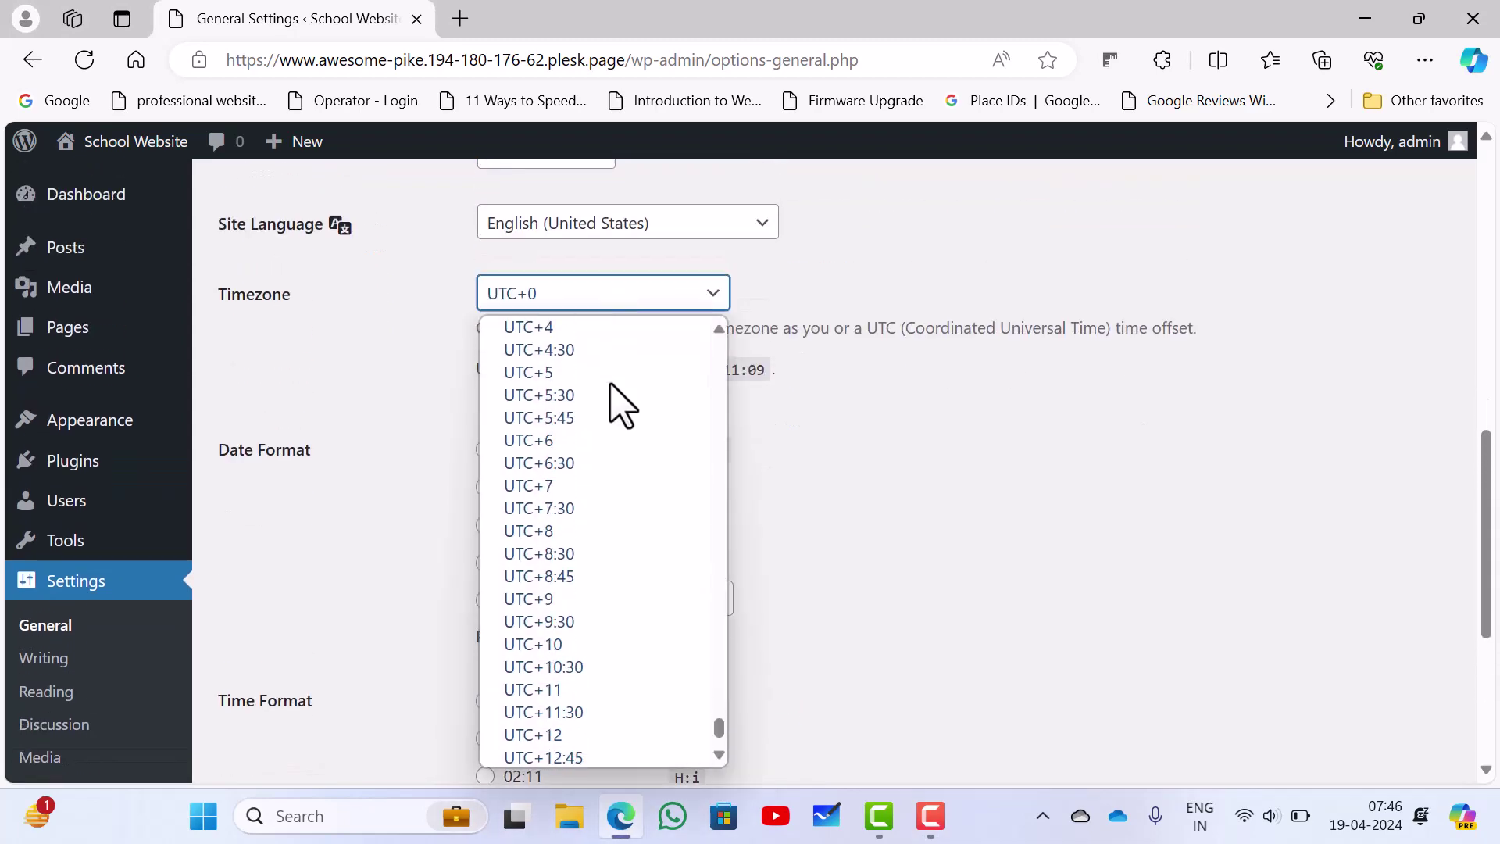
click(547, 395)
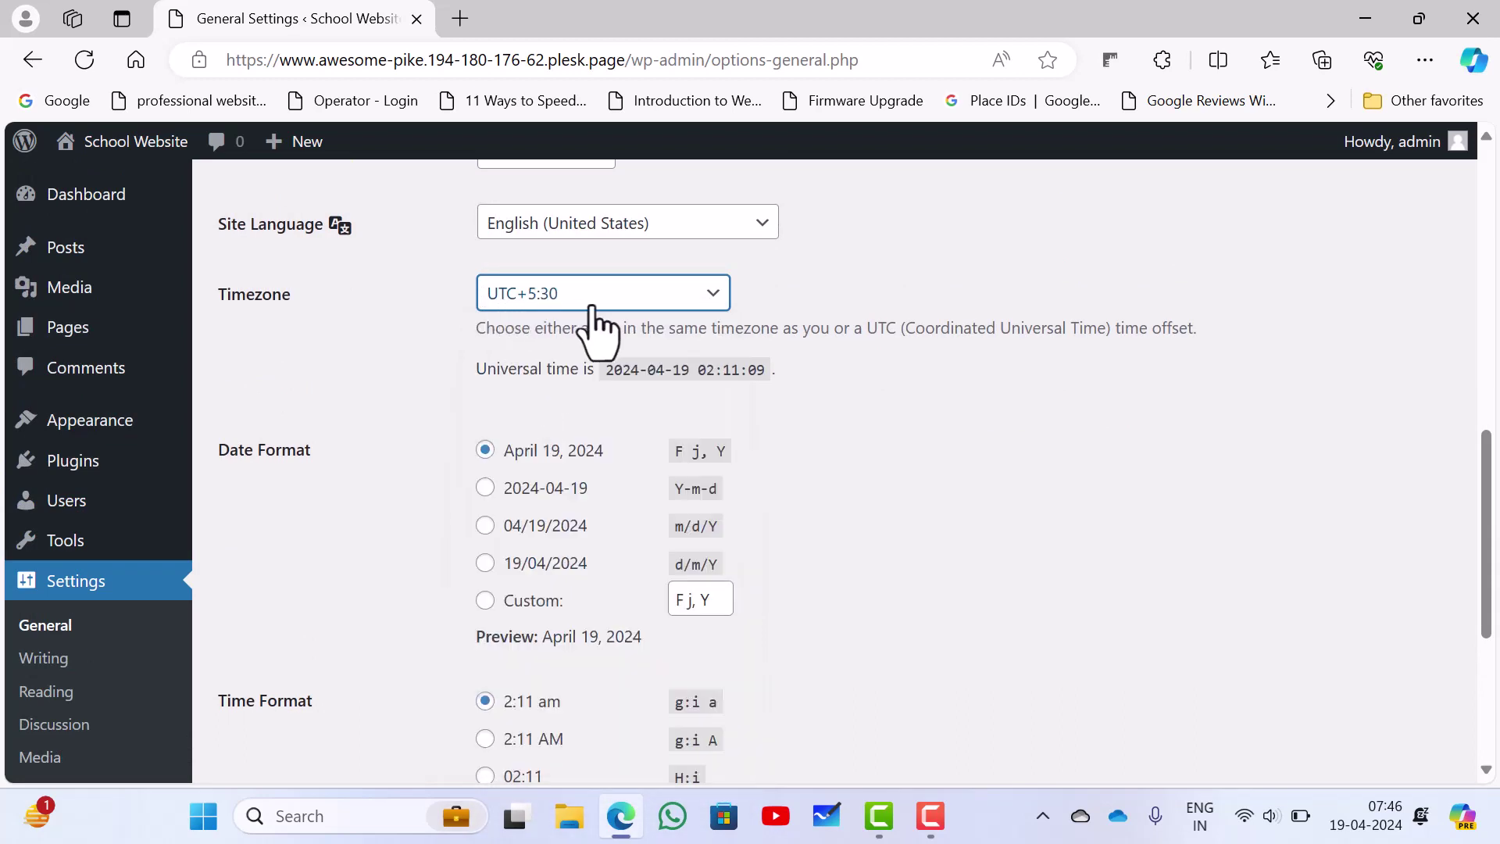
click(873, 281)
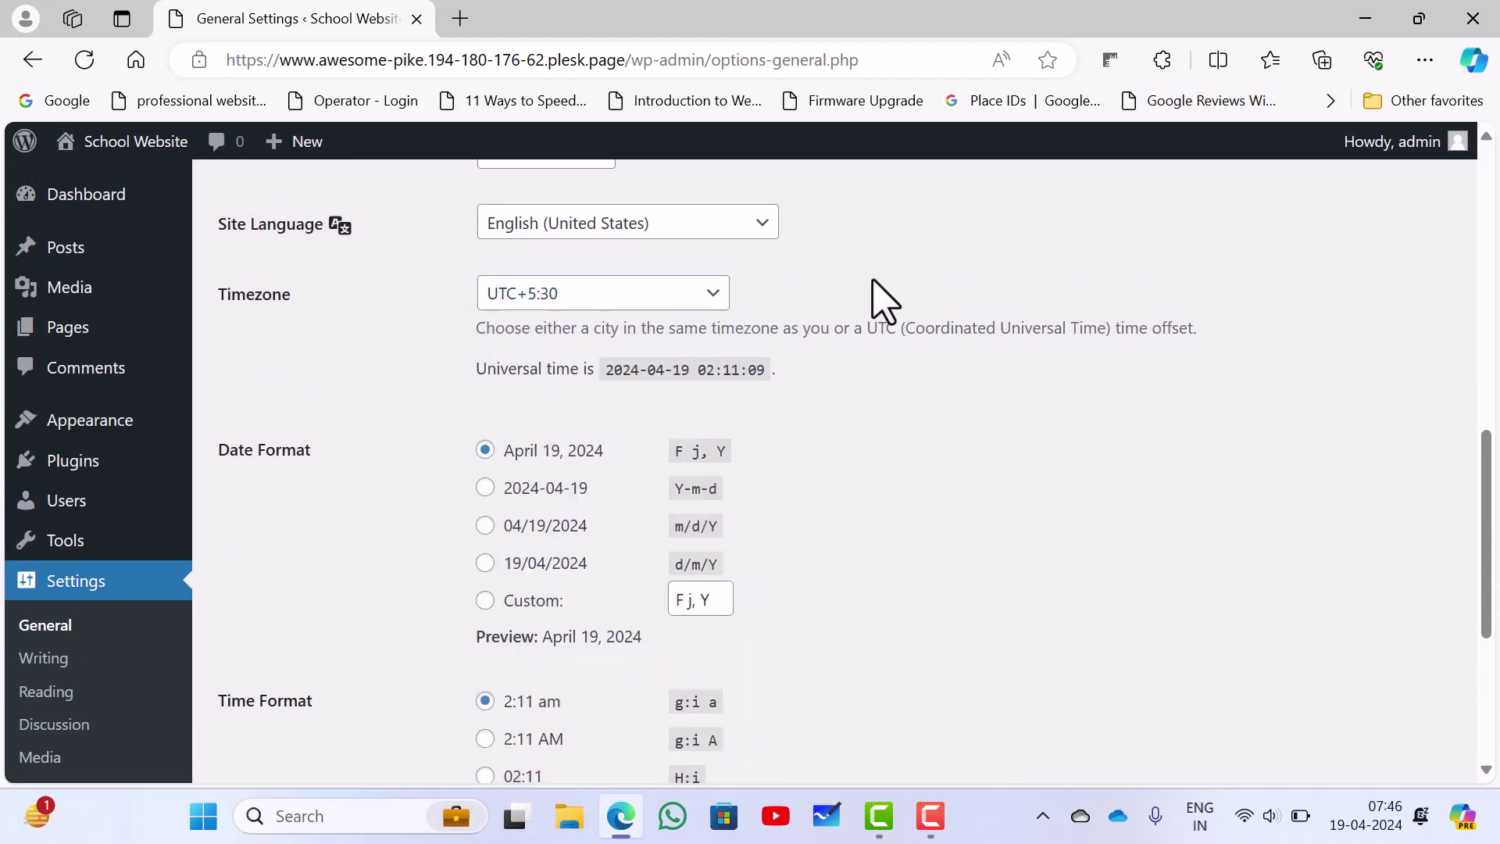
Step: Check the date format, time format and week start options, and save the general settings
scroll(872, 280, down, 1)
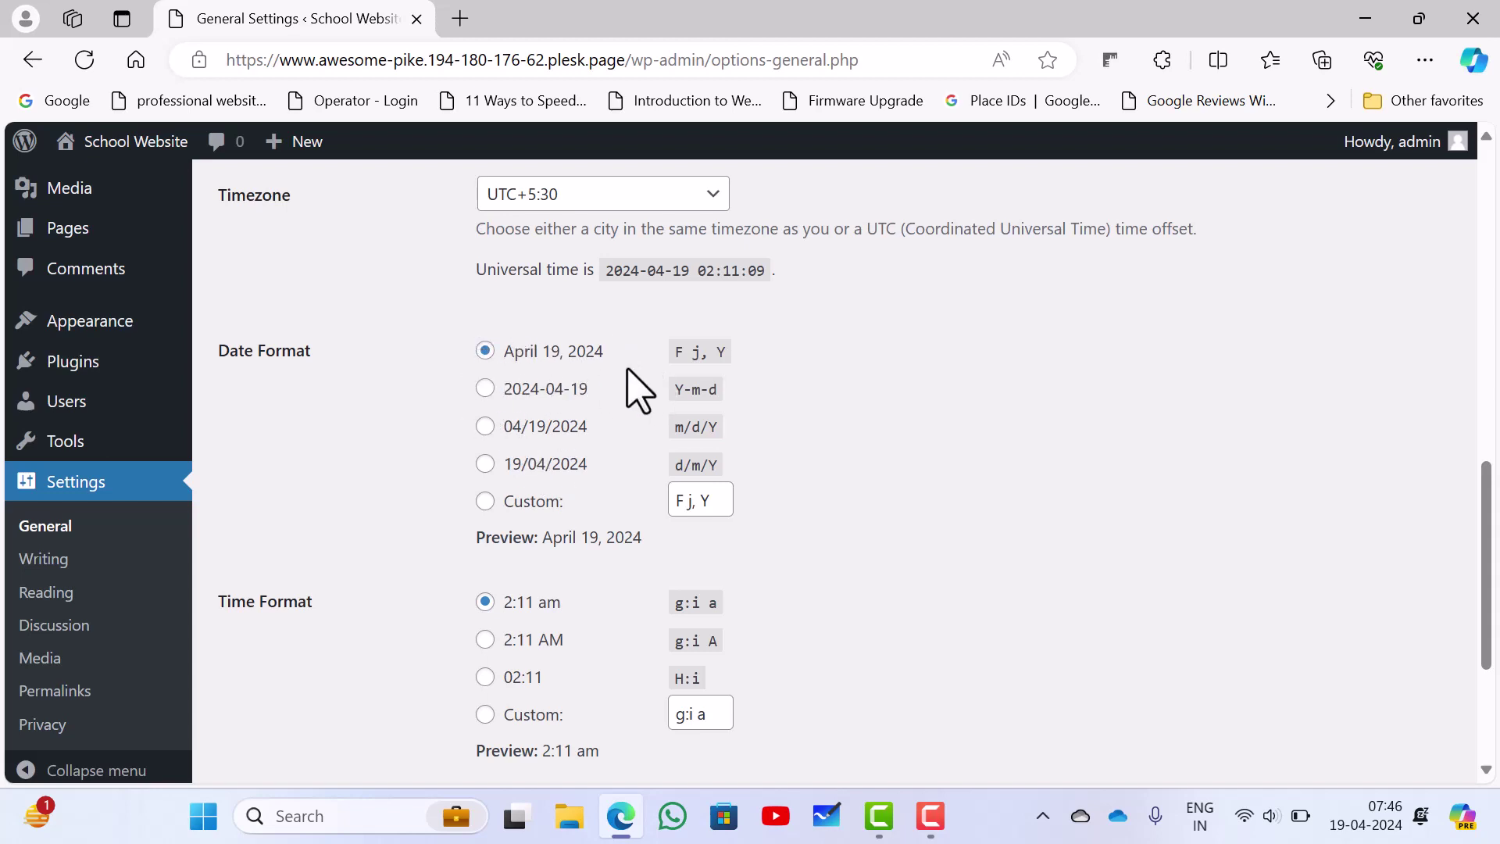
scroll(639, 389, down, 3)
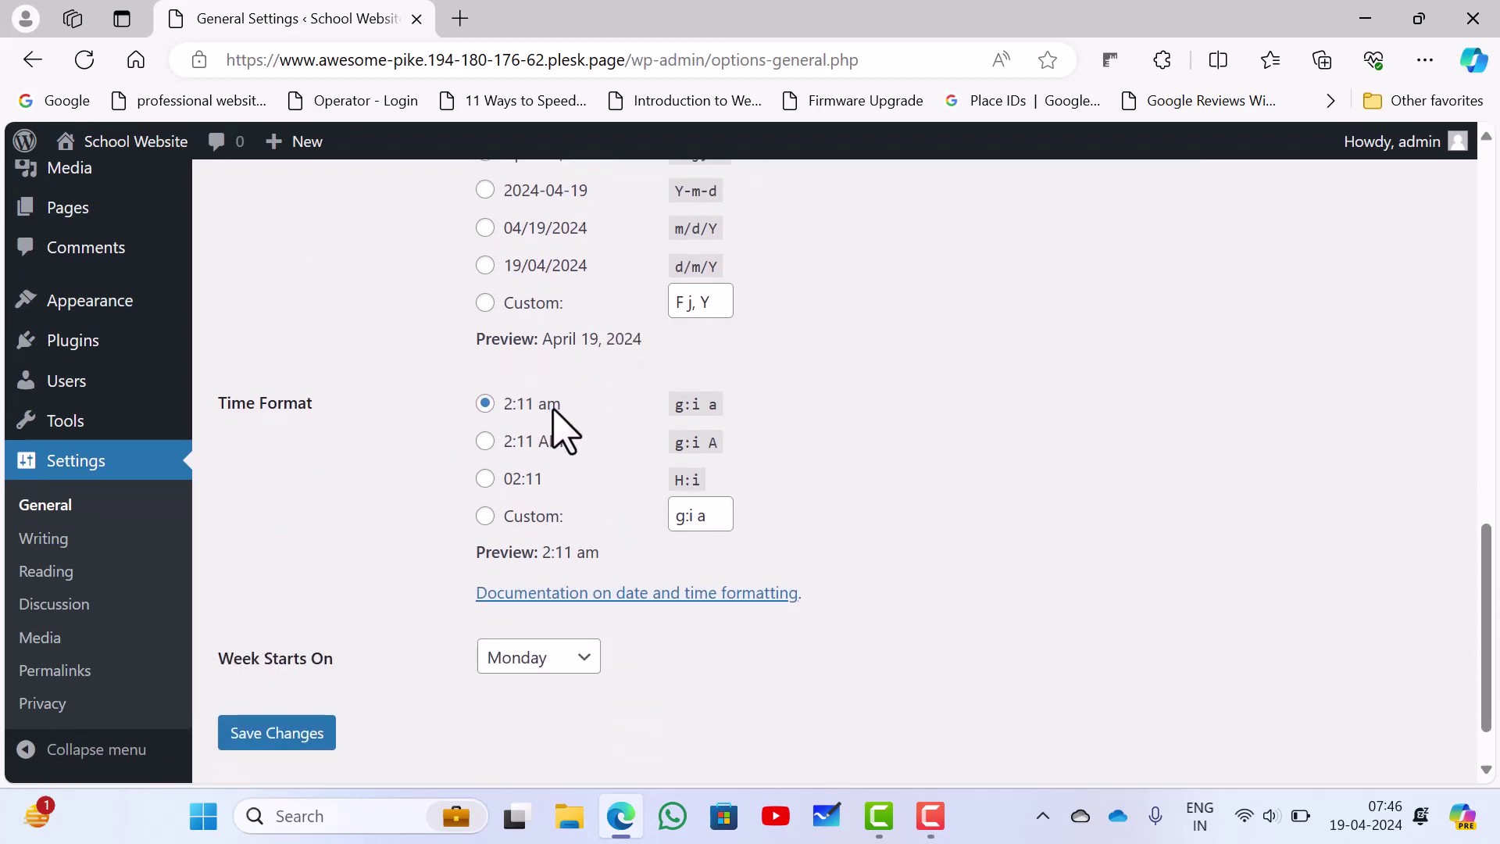
scroll(598, 433, down, 1)
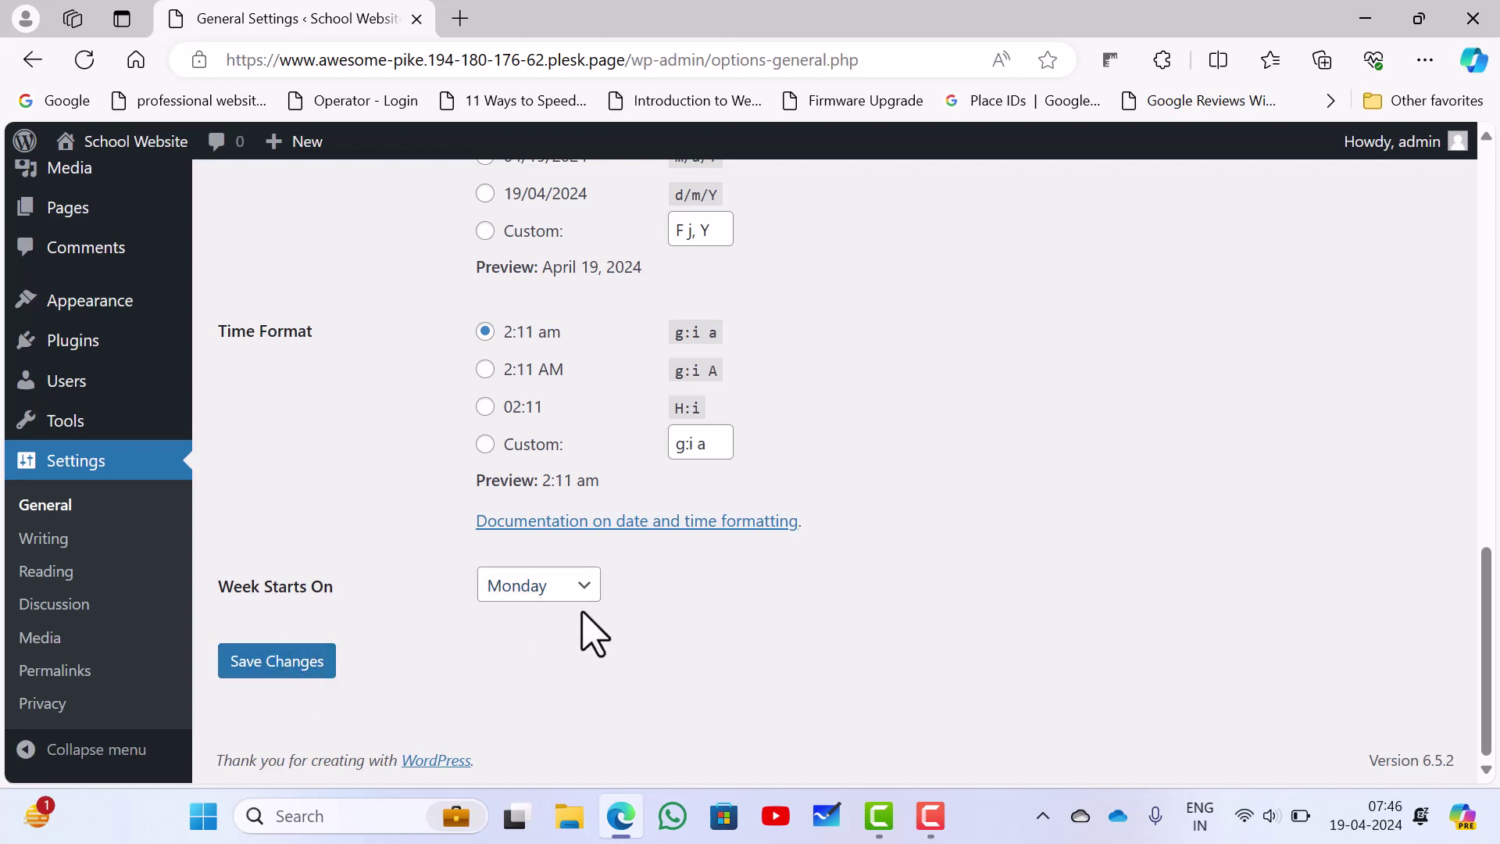
click(277, 670)
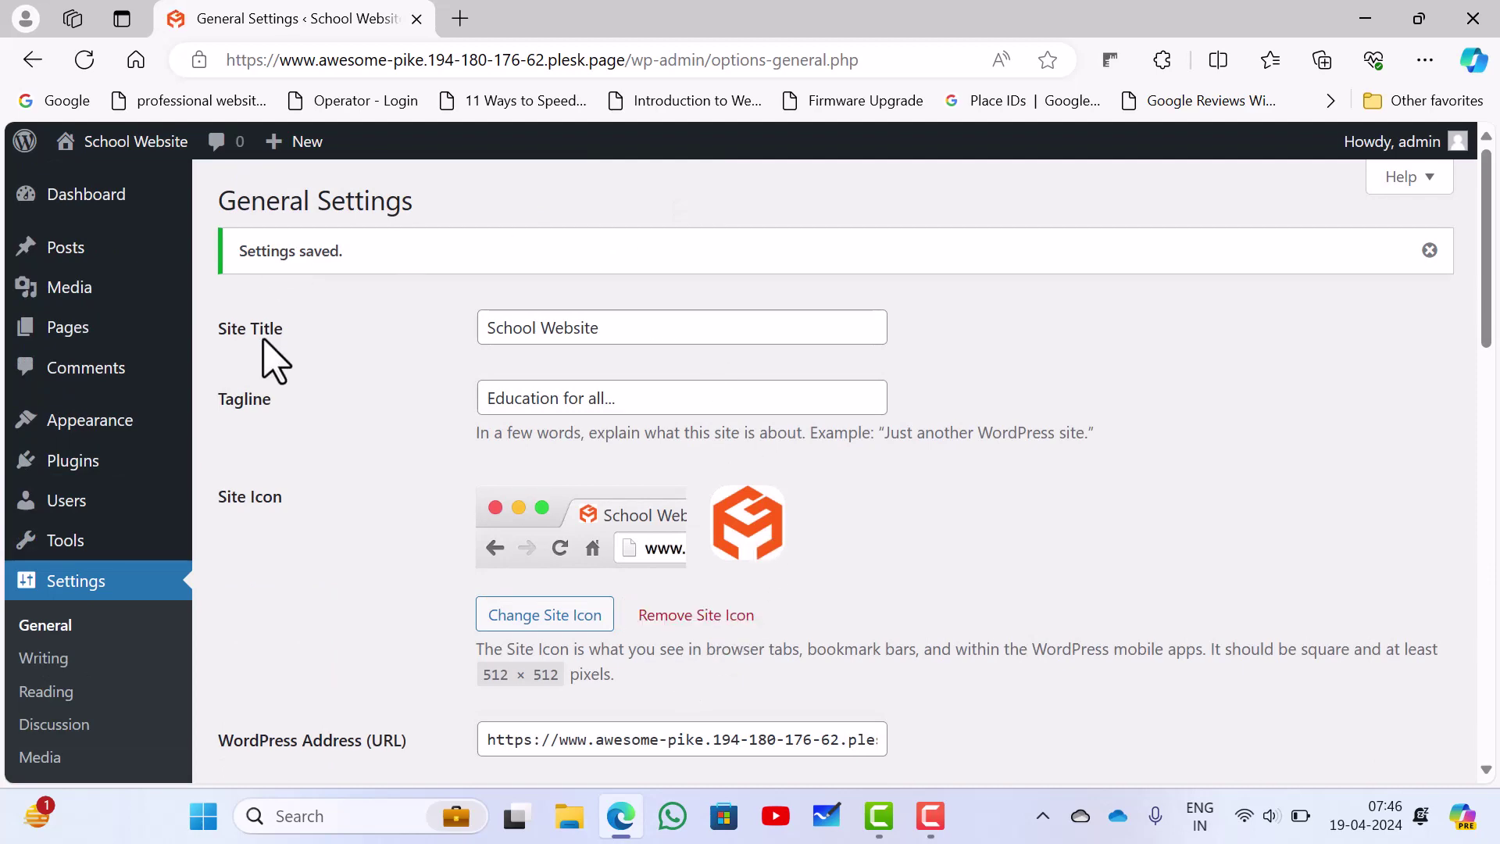
Step: Review the saved general settings, including the time format, the timezone and the site icon on the browser tab
scroll(453, 465, down, 10)
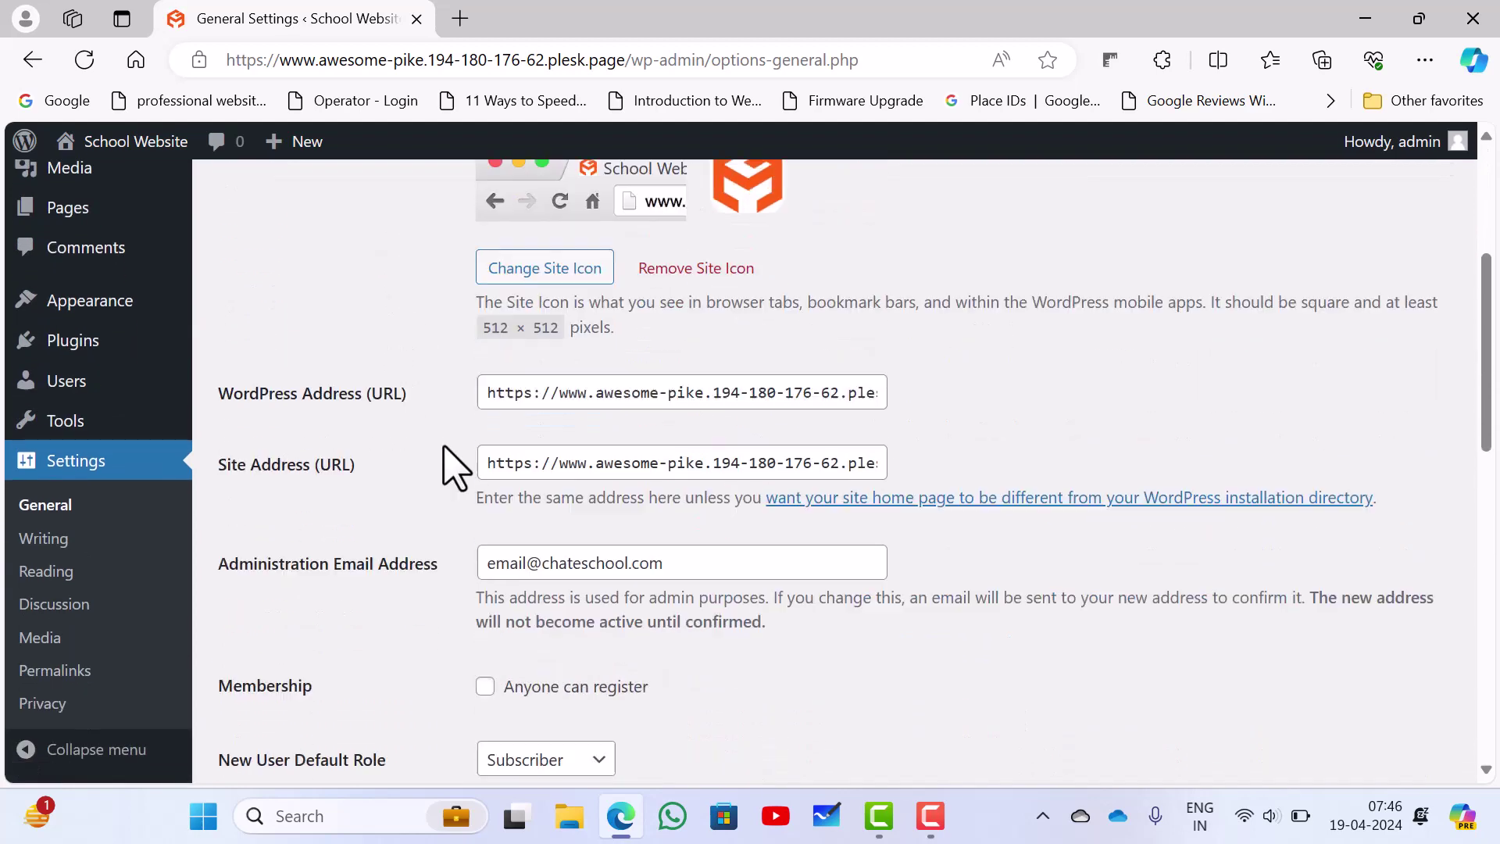
scroll(453, 465, down, 6)
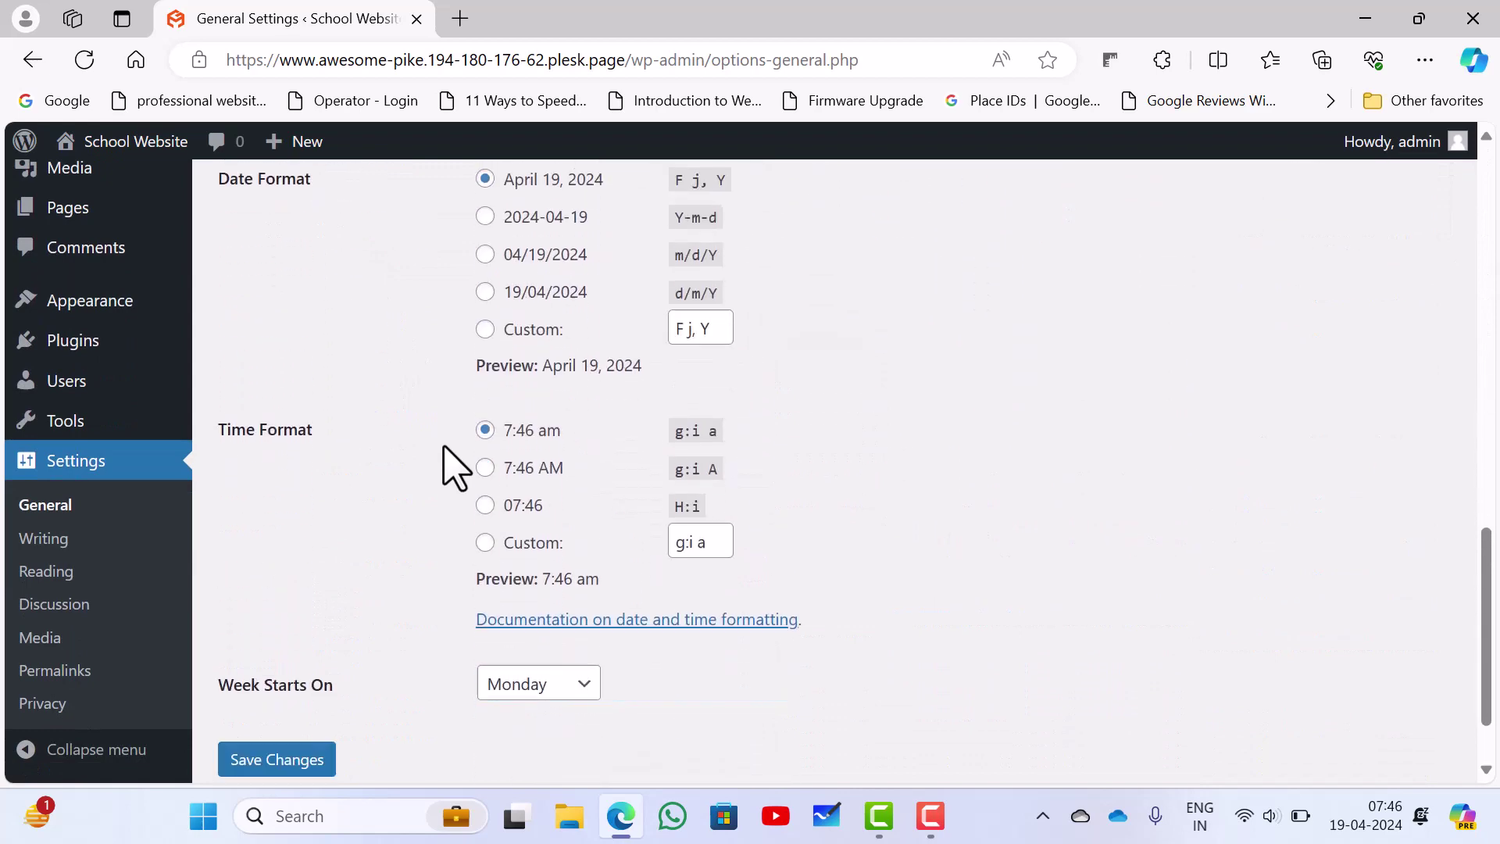
scroll(453, 464, up, 15)
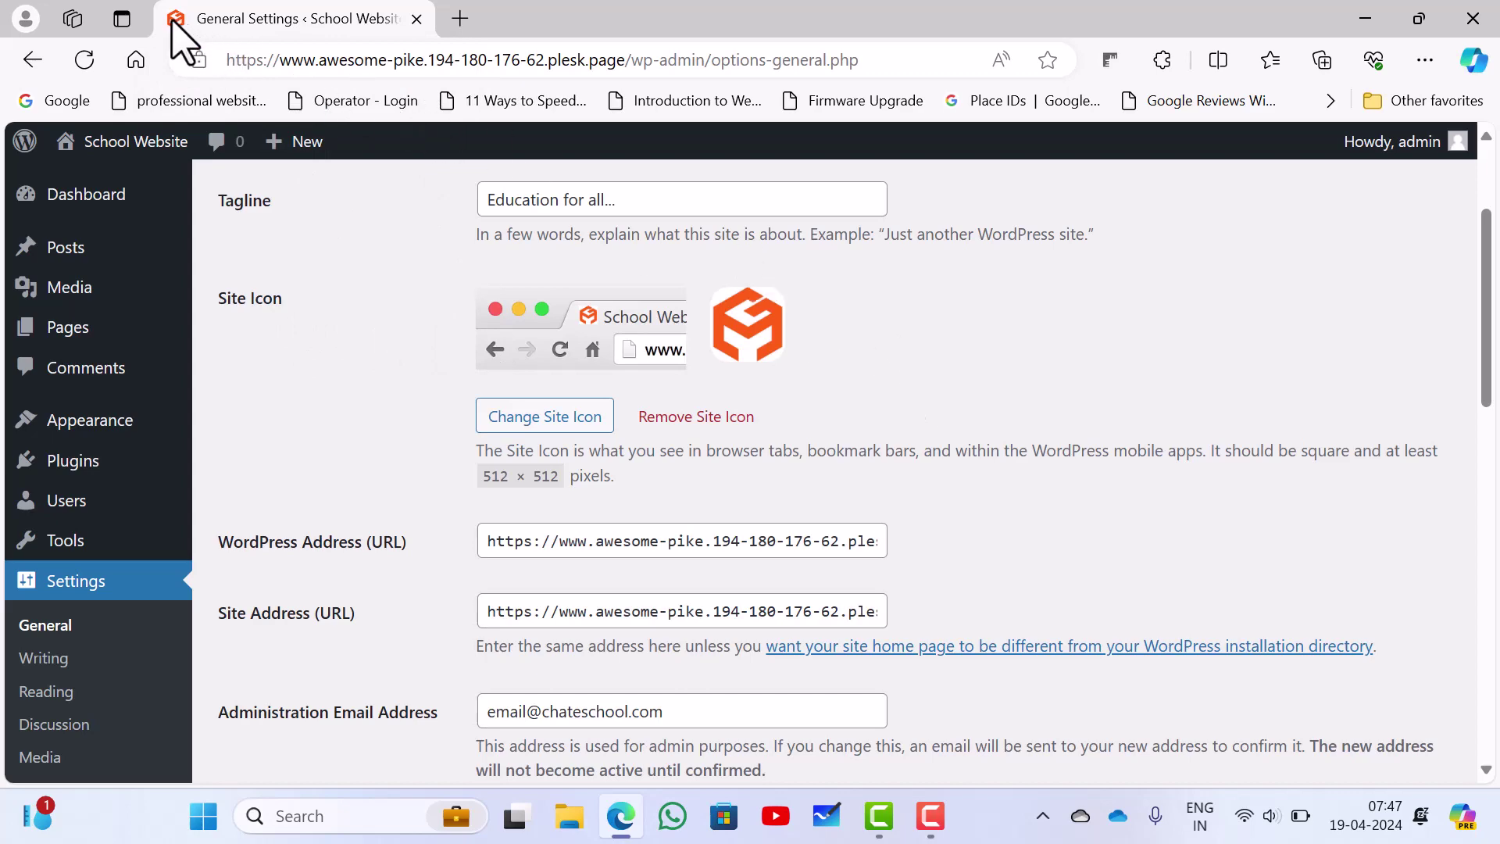
scroll(938, 386, down, 4)
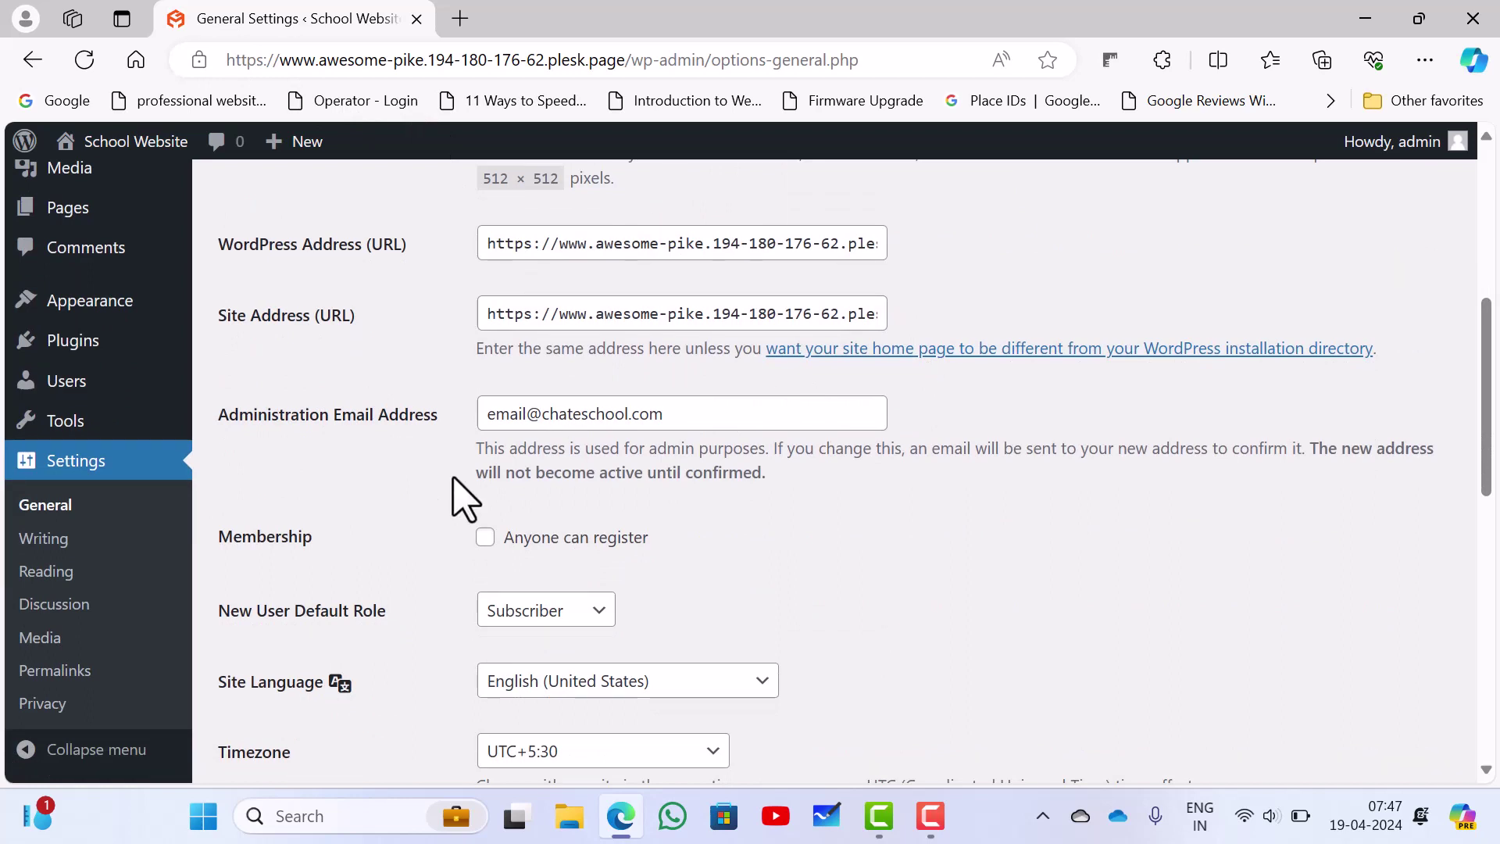
Step: Look through the options on the Writing, Reading and Discussion settings pages
click(66, 567)
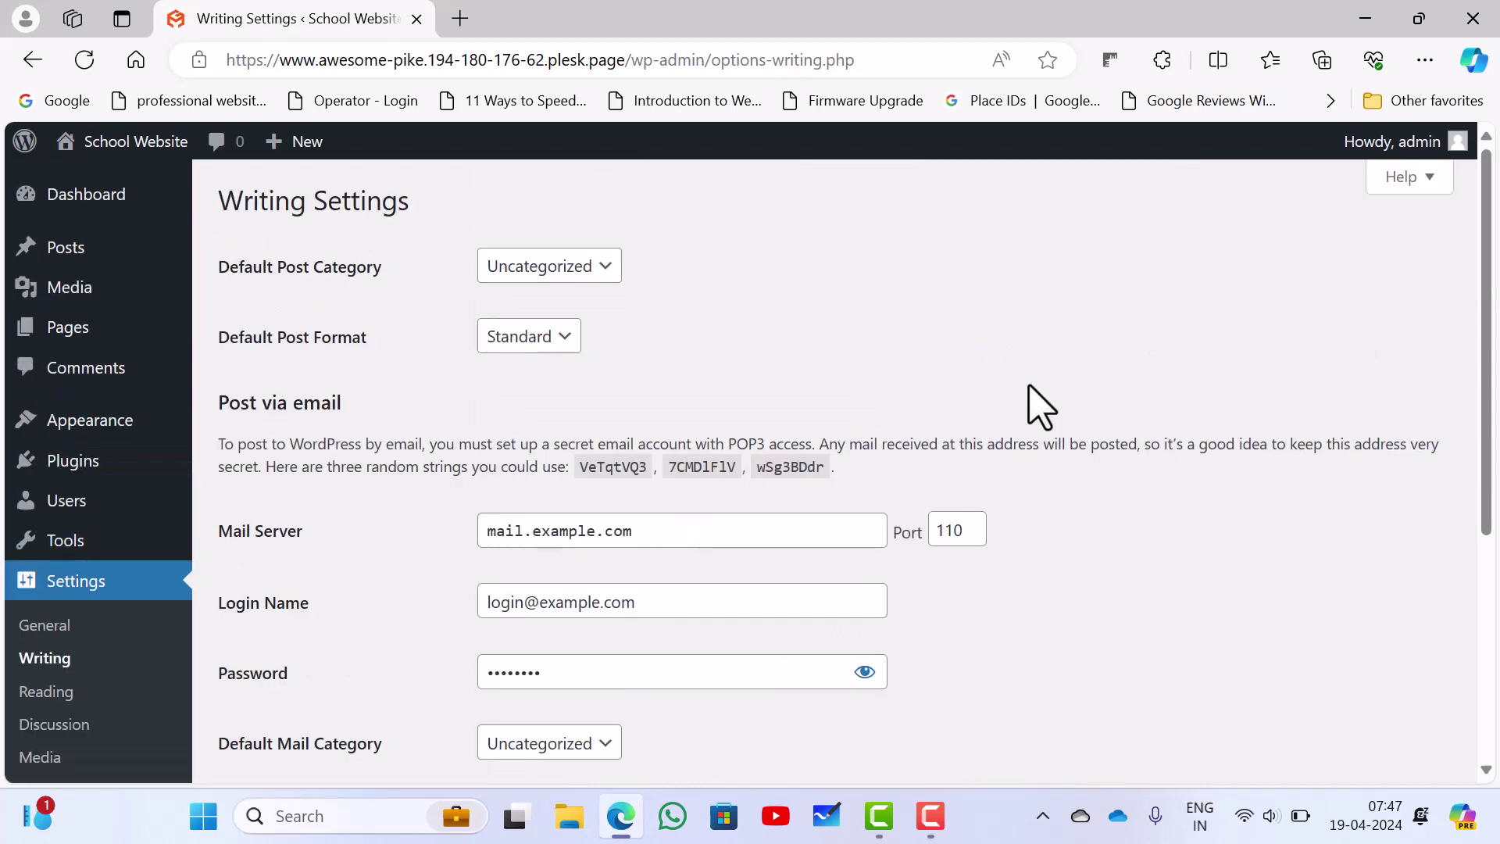
scroll(1040, 406, down, 4)
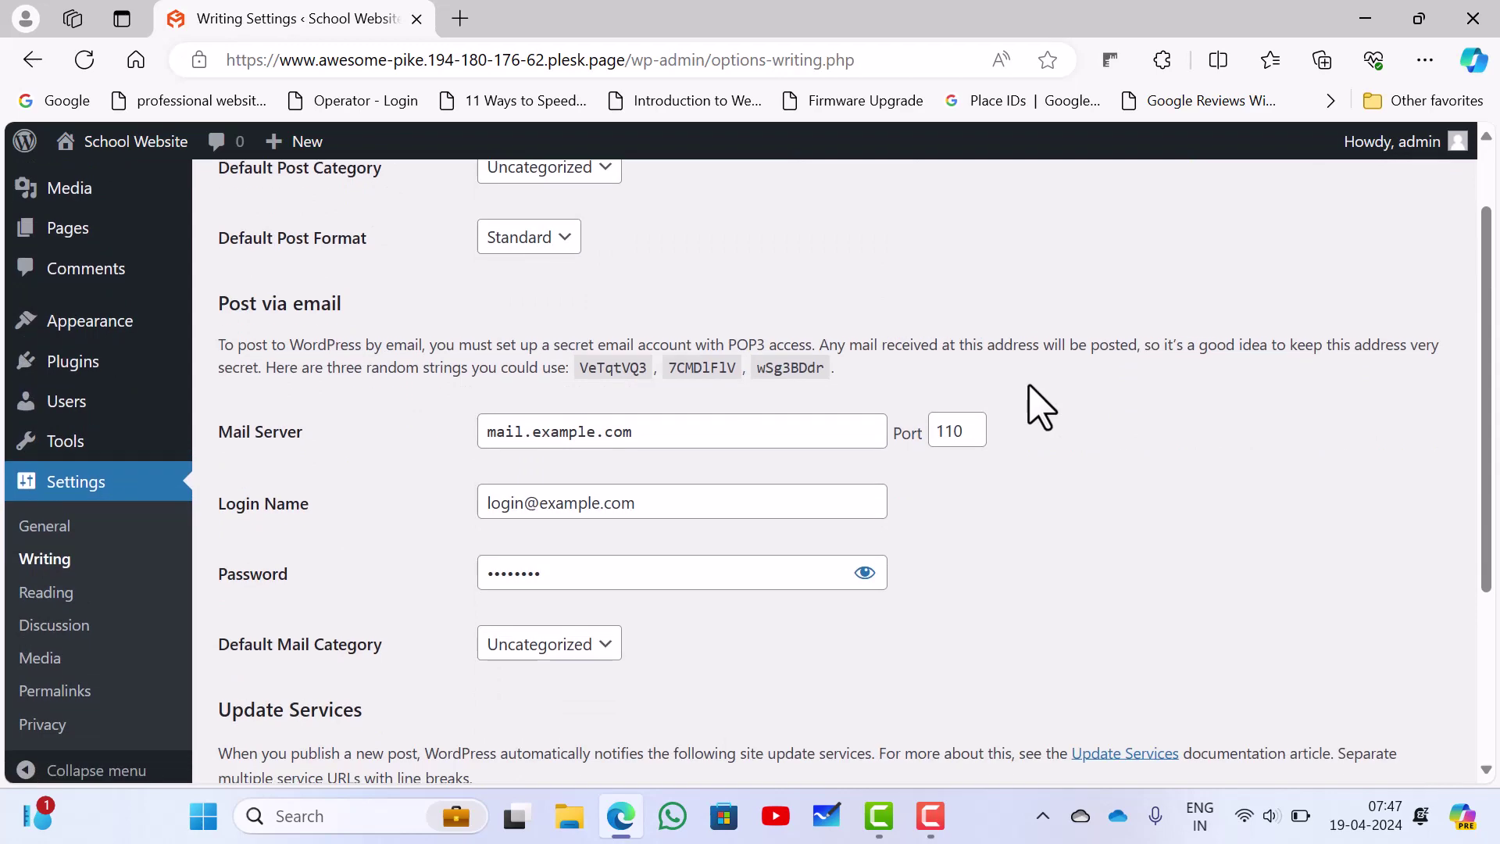
scroll(1040, 406, down, 1)
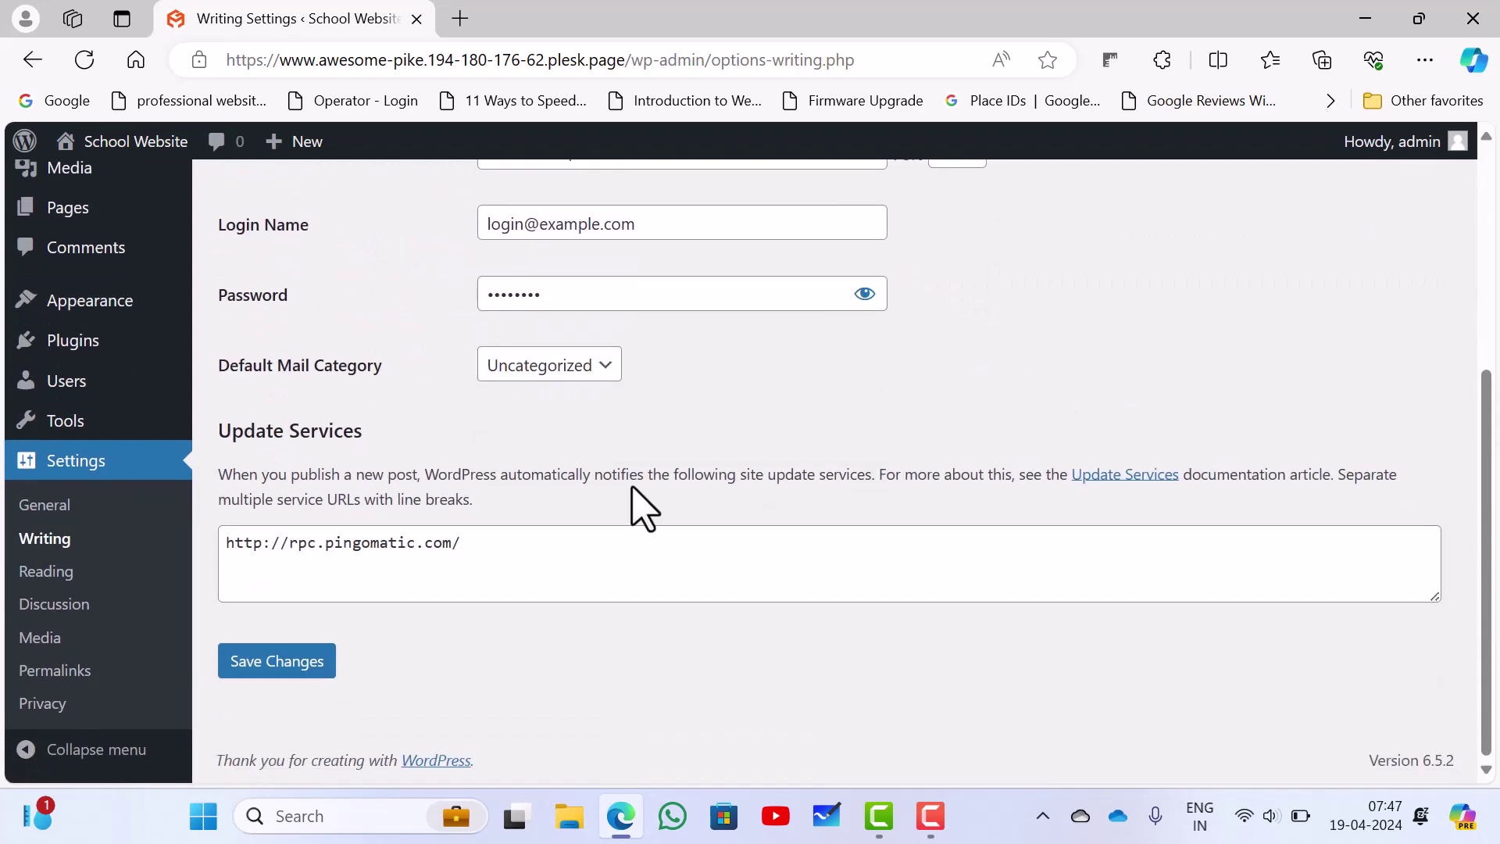
click(69, 576)
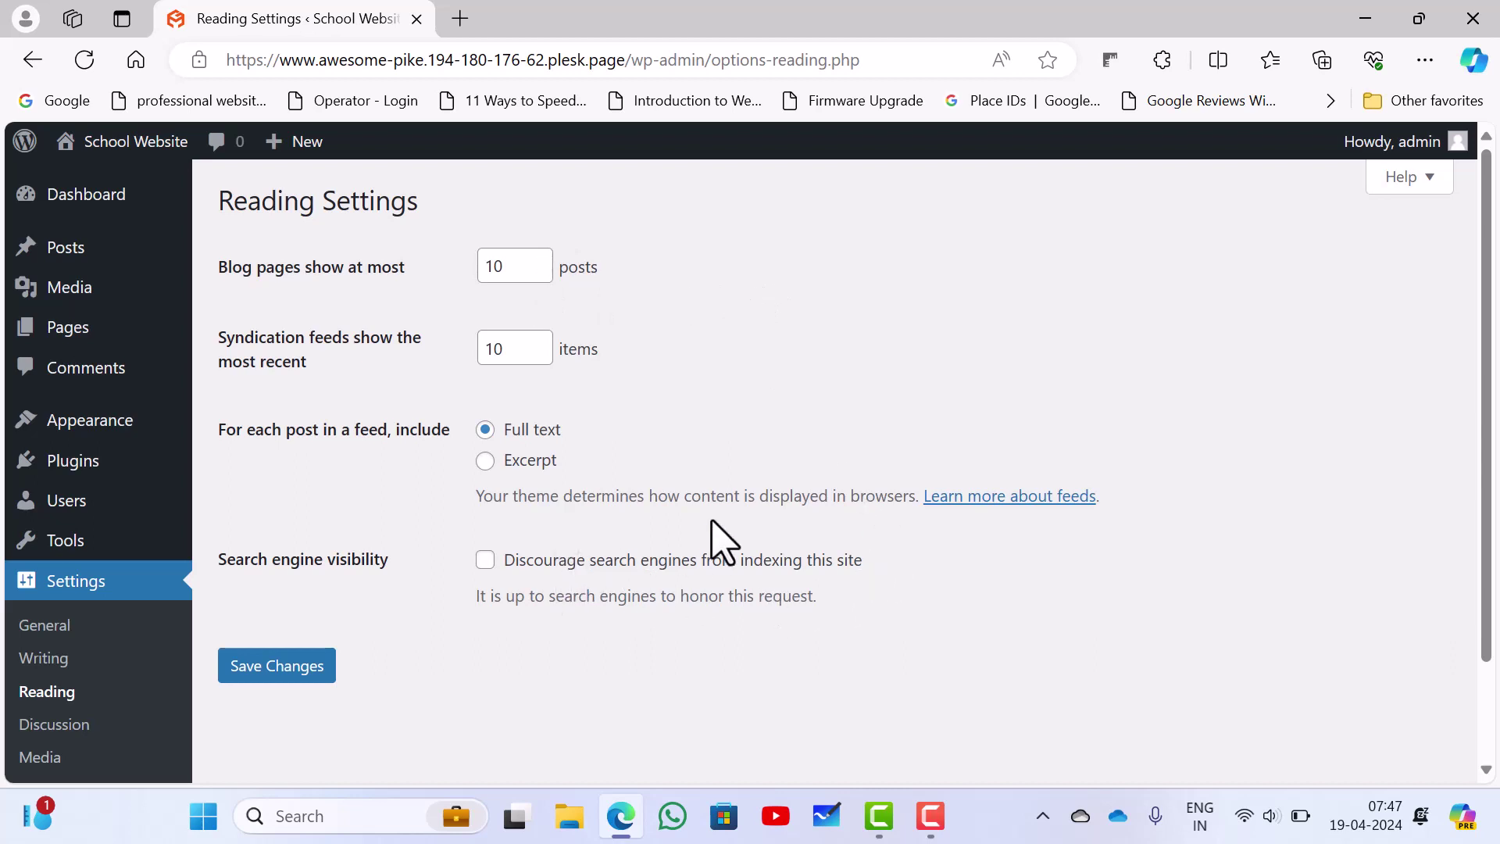
scroll(722, 541, down, 1)
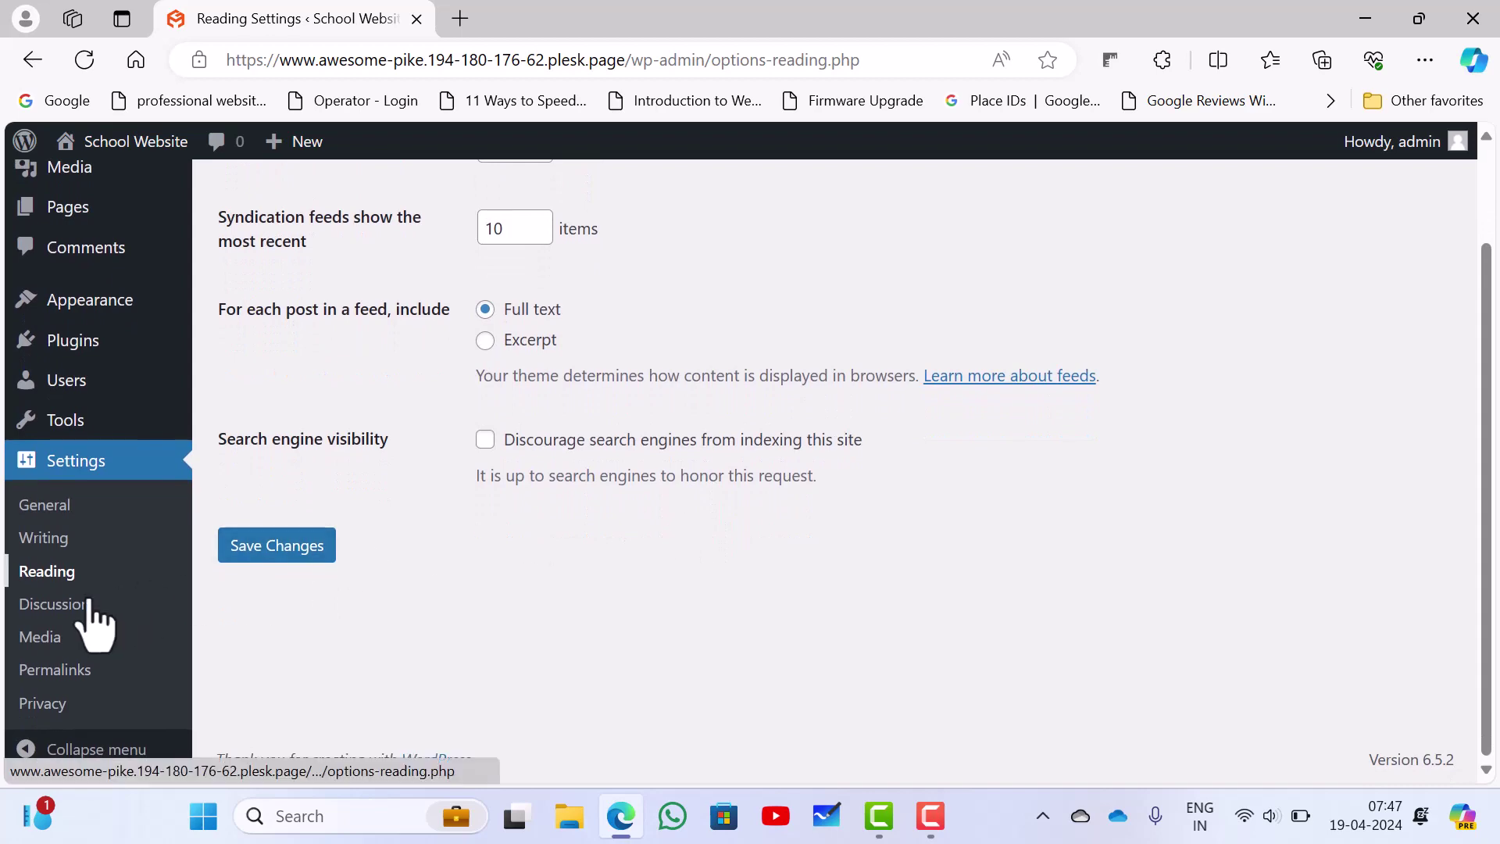
click(56, 614)
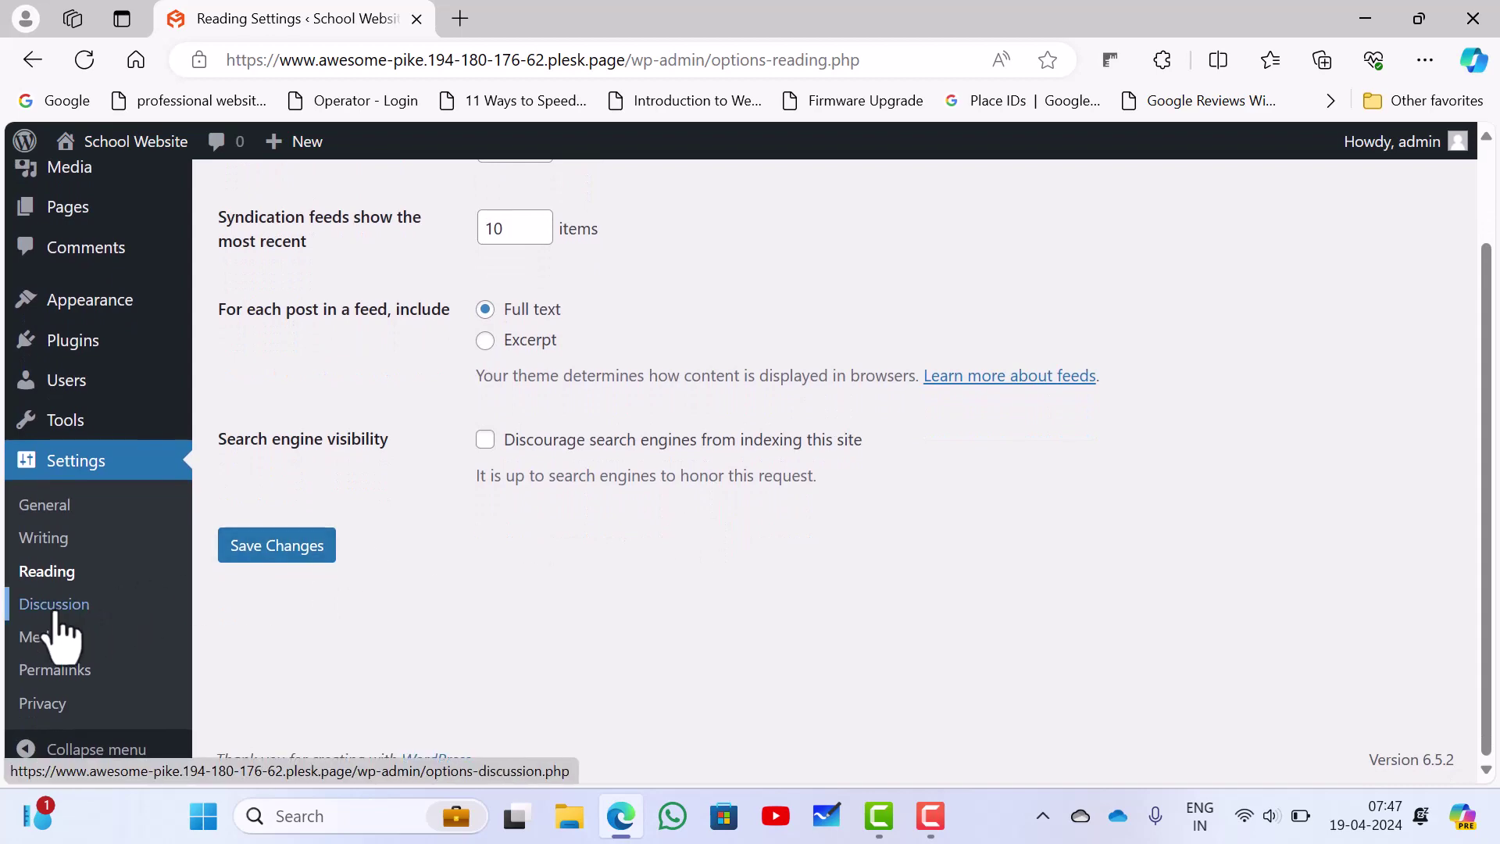
scroll(692, 590, down, 6)
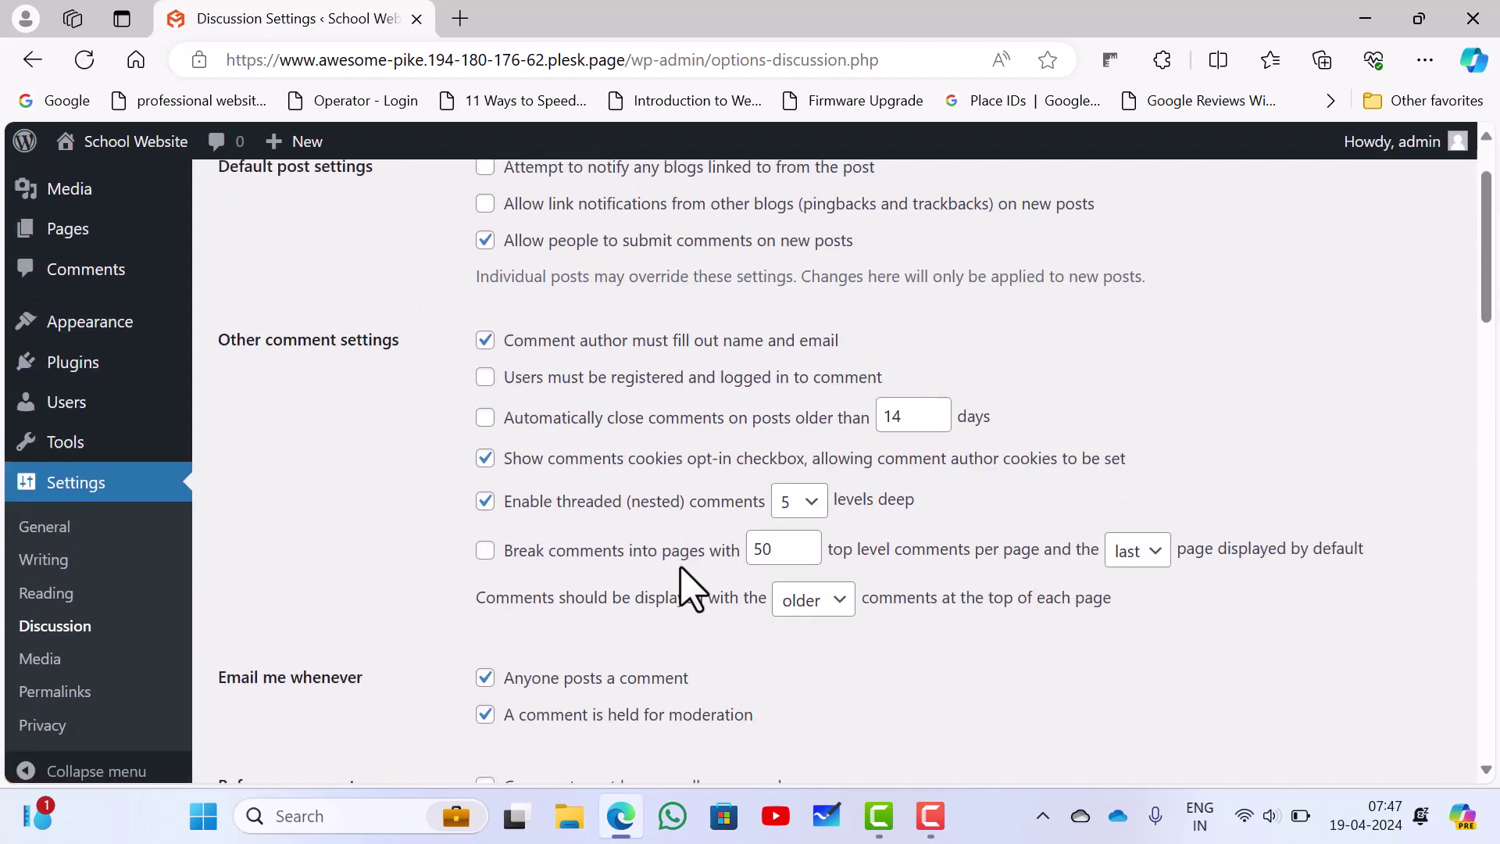
scroll(691, 590, down, 6)
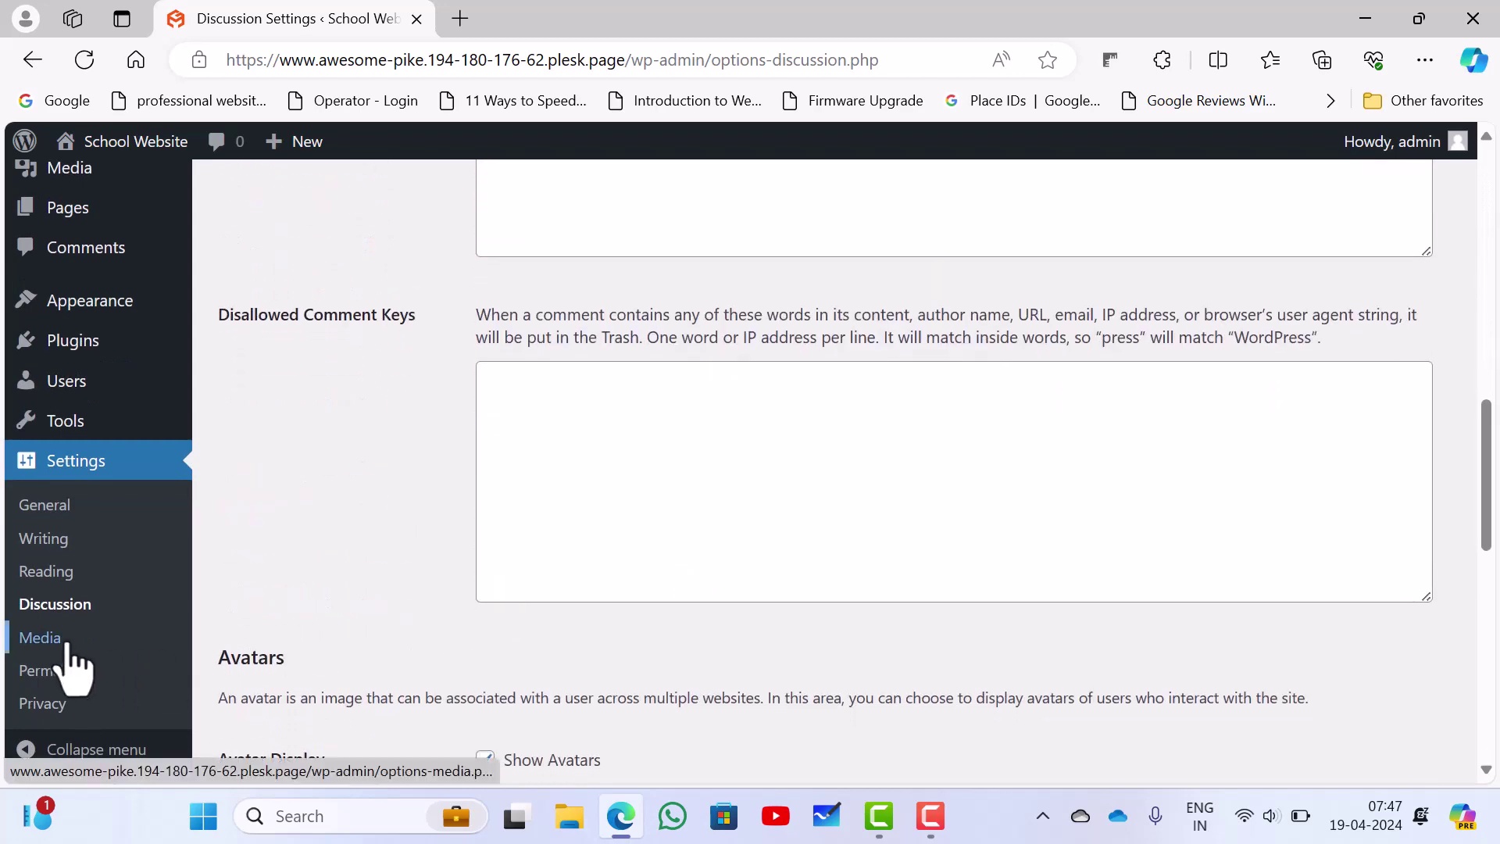
Step: In the Media settings, turn off organizing uploads into month- and year-based folders and save the changes
click(69, 642)
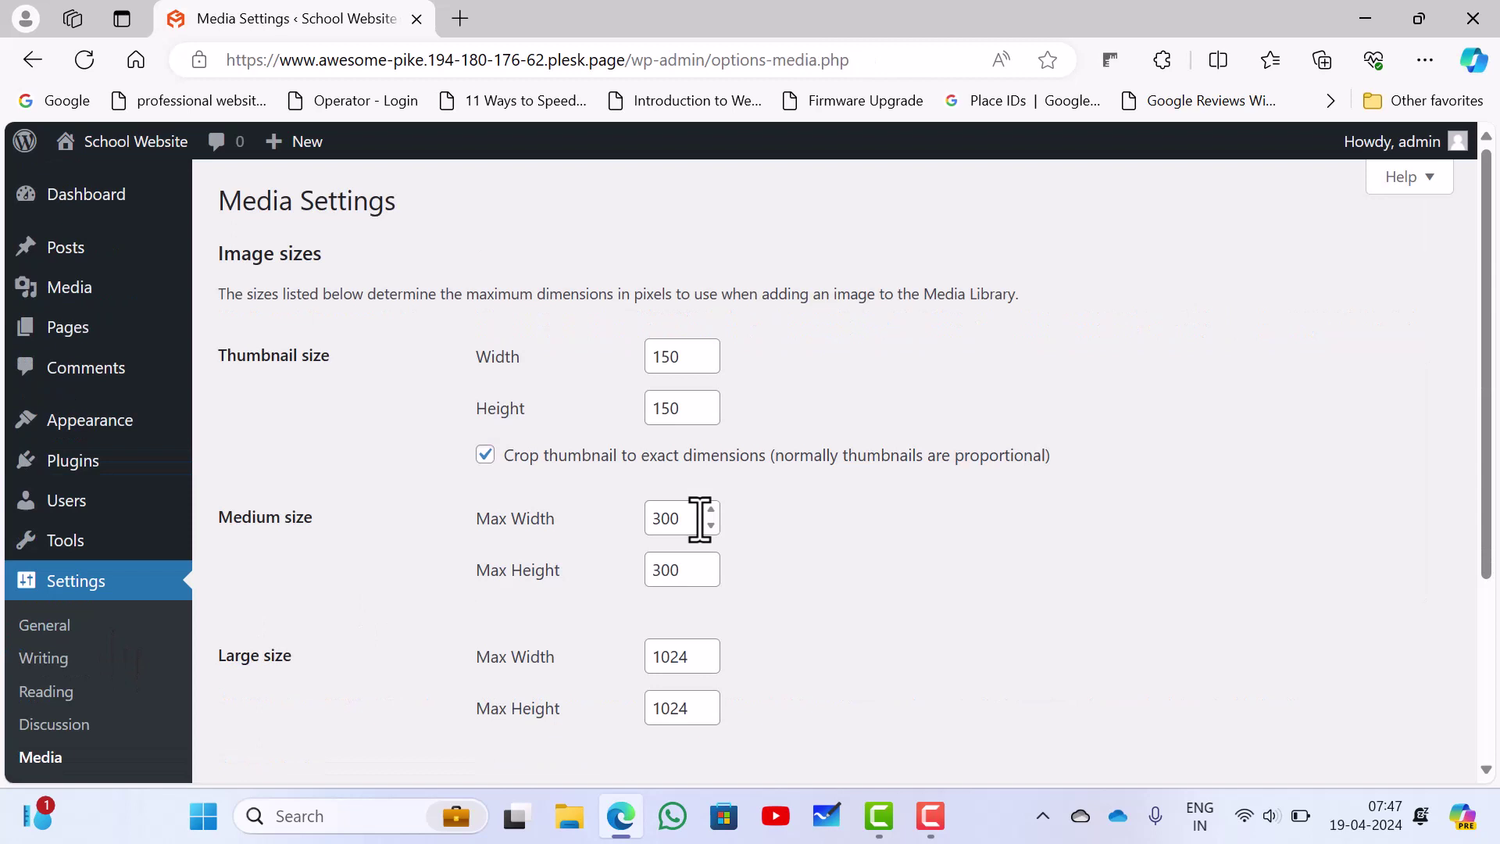
scroll(700, 520, down, 1)
scroll(702, 536, down, 1)
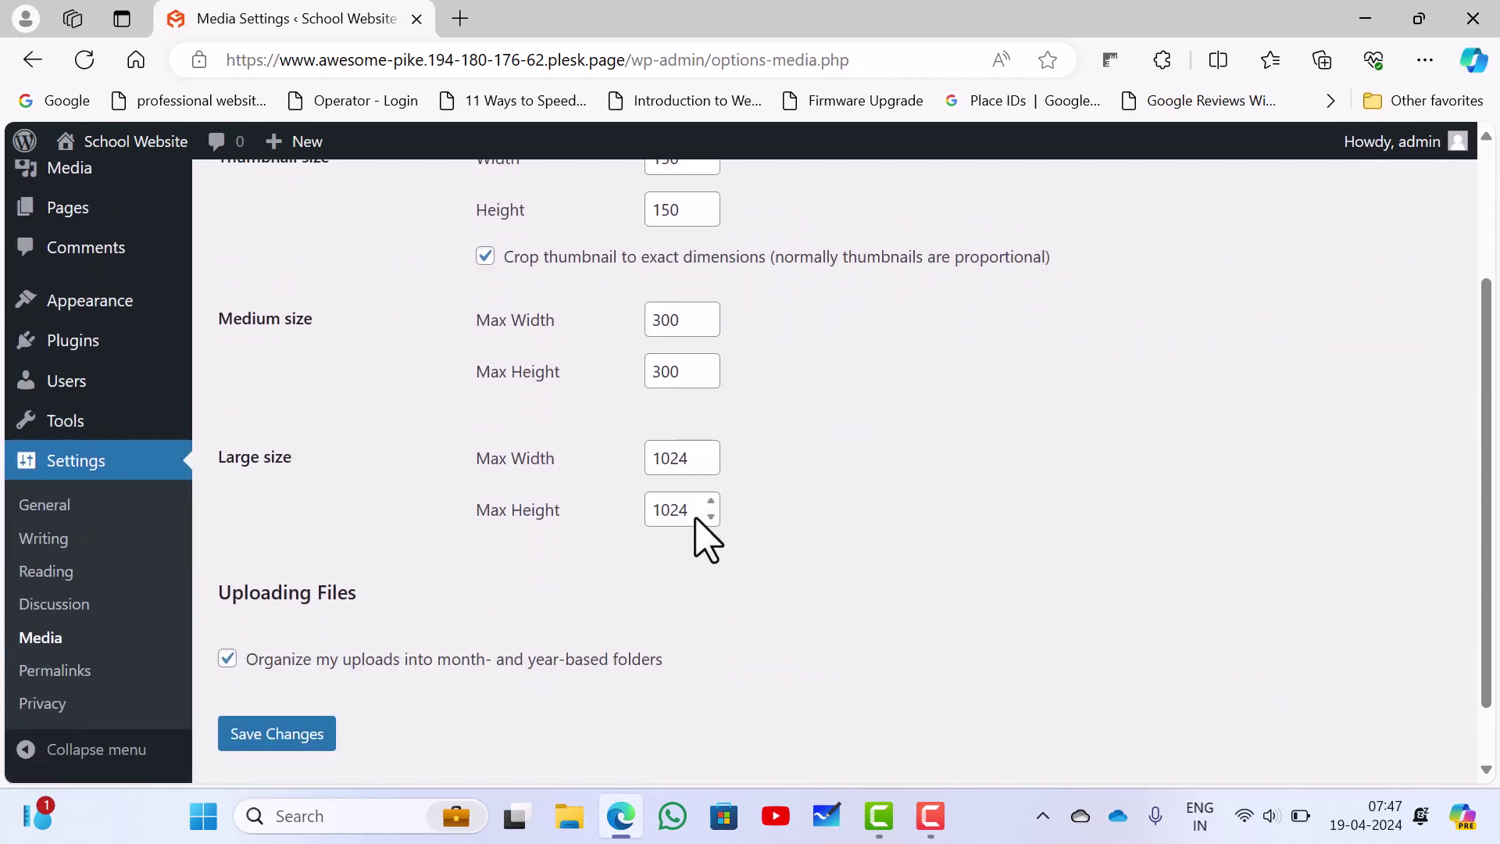
scroll(697, 520, down, 1)
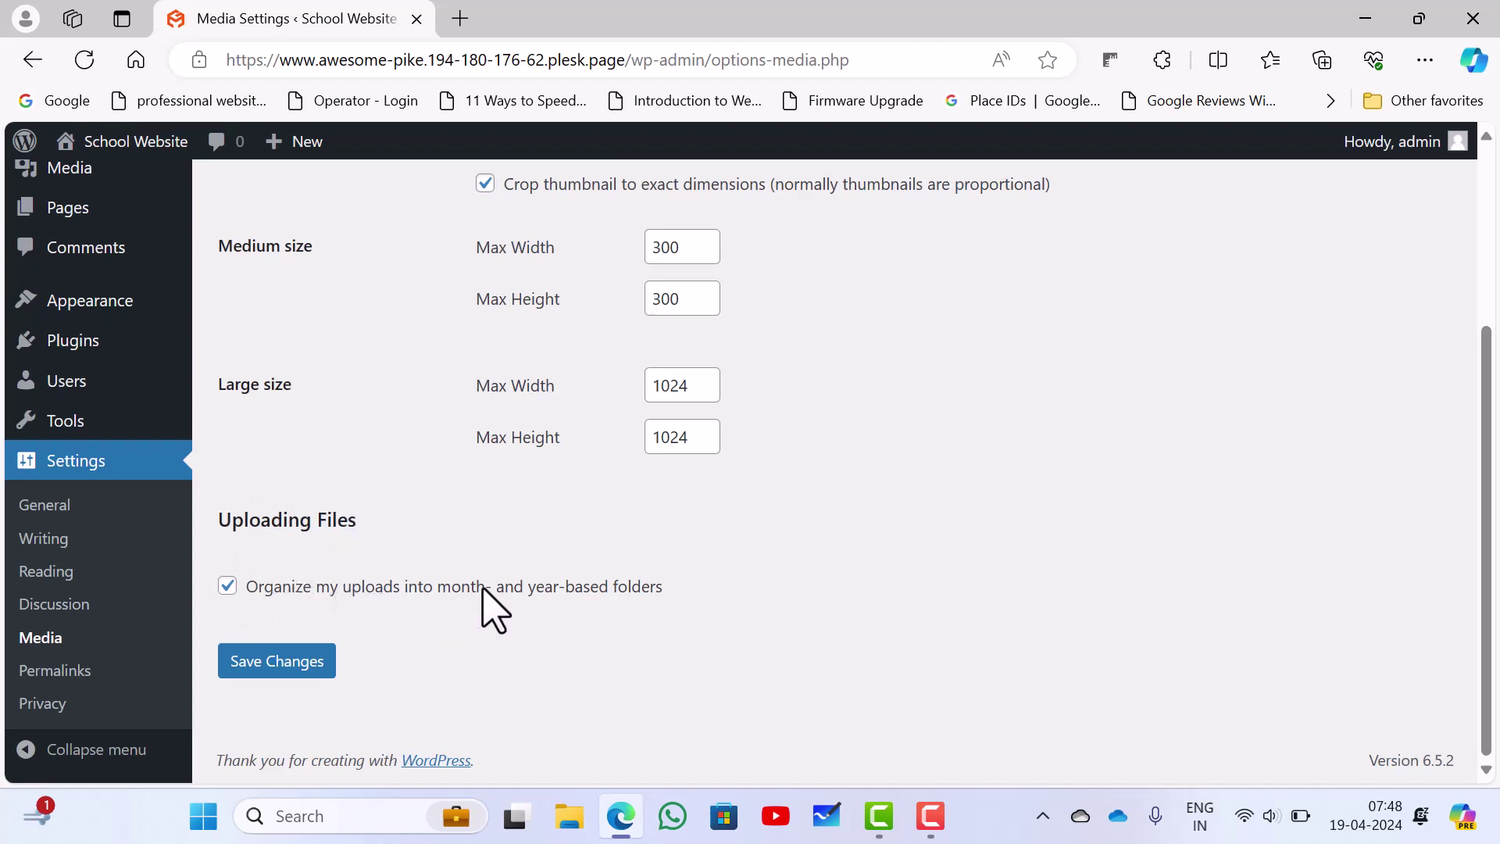
click(227, 587)
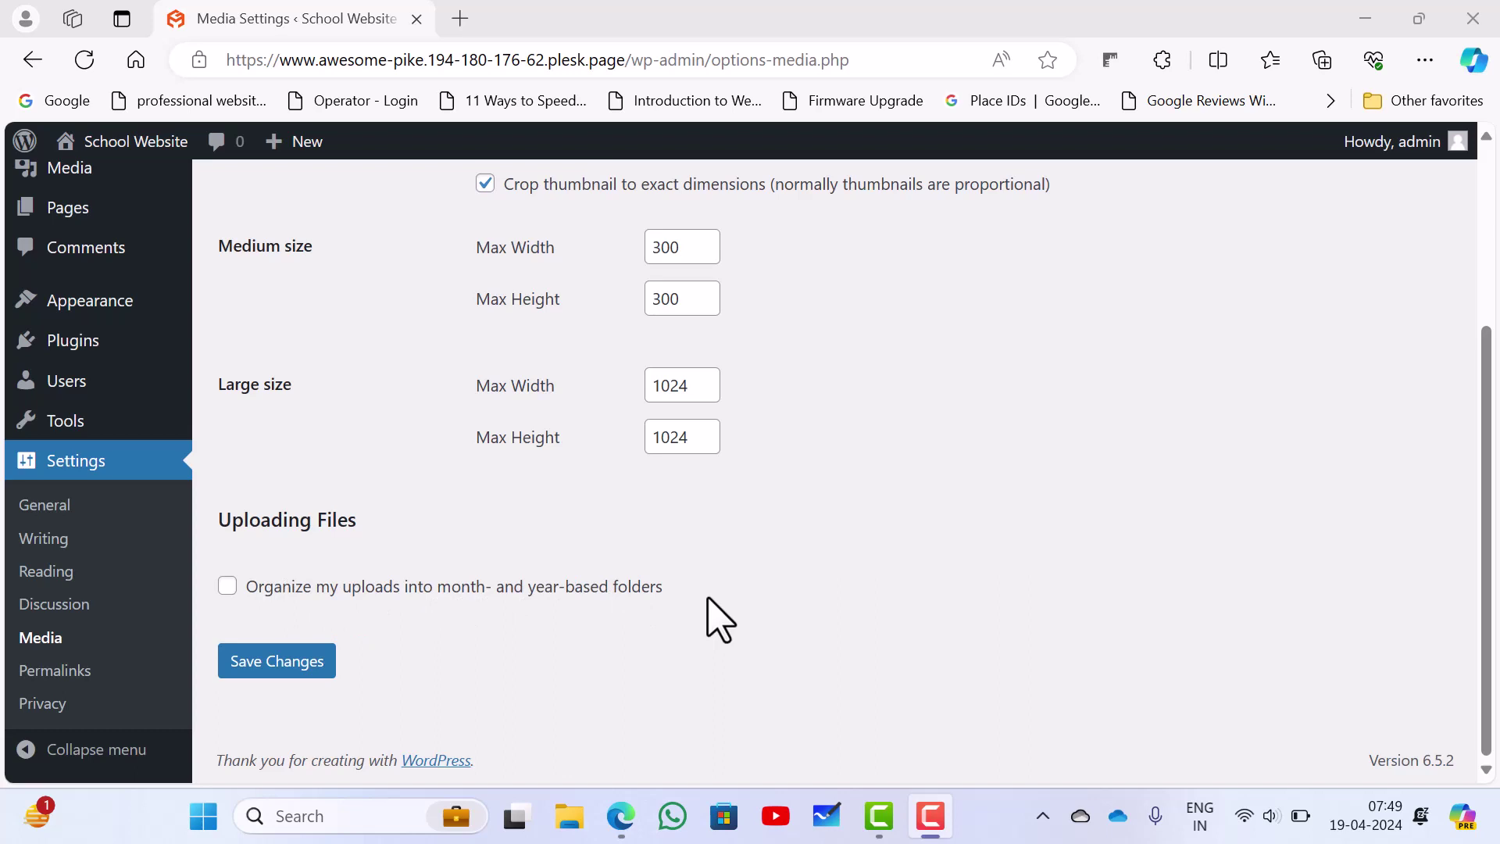
scroll(547, 562, up, 3)
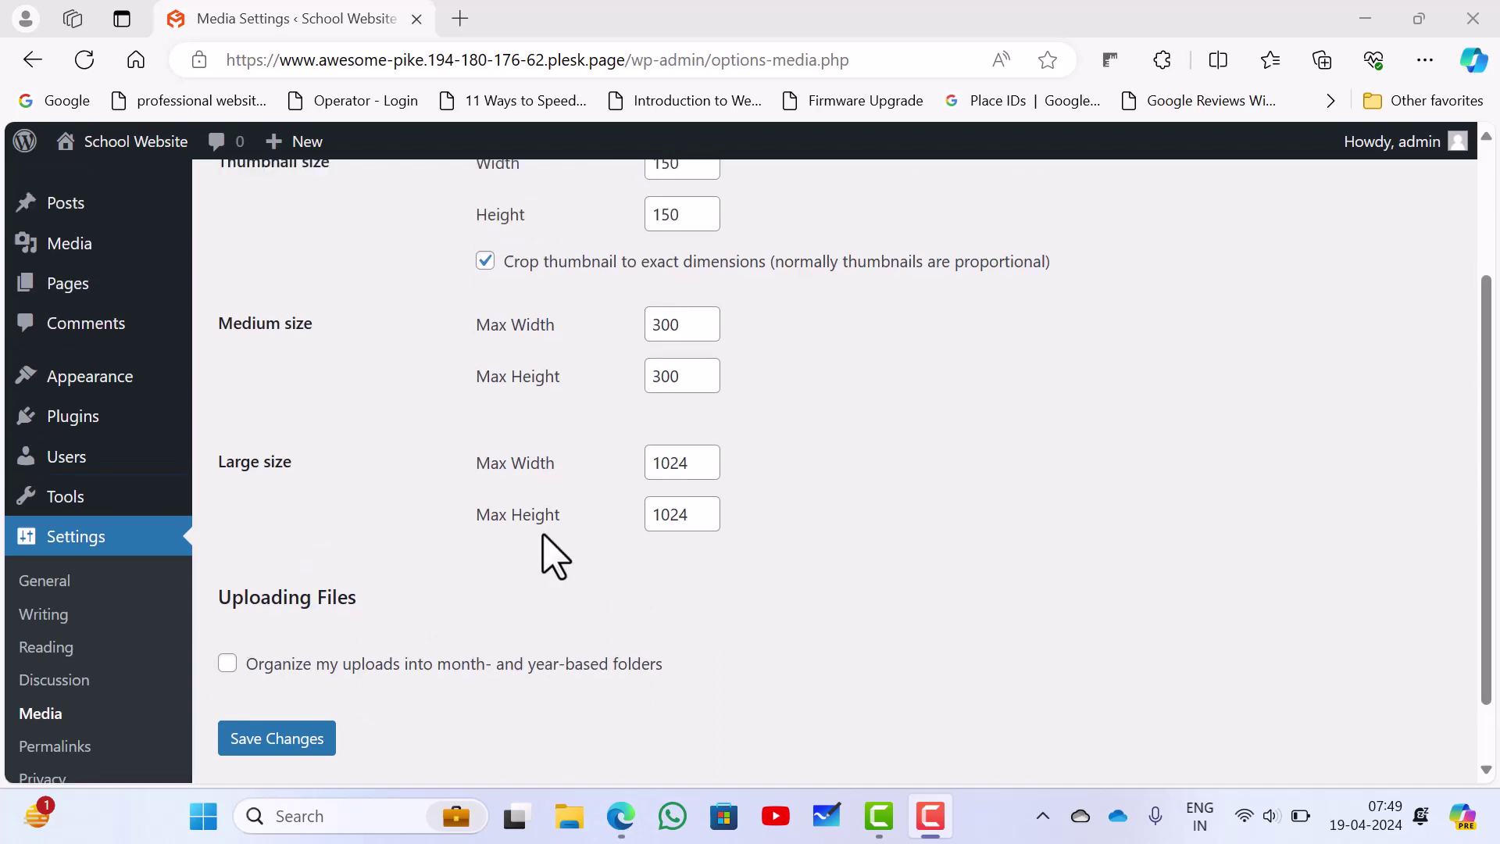
scroll(551, 556, down, 4)
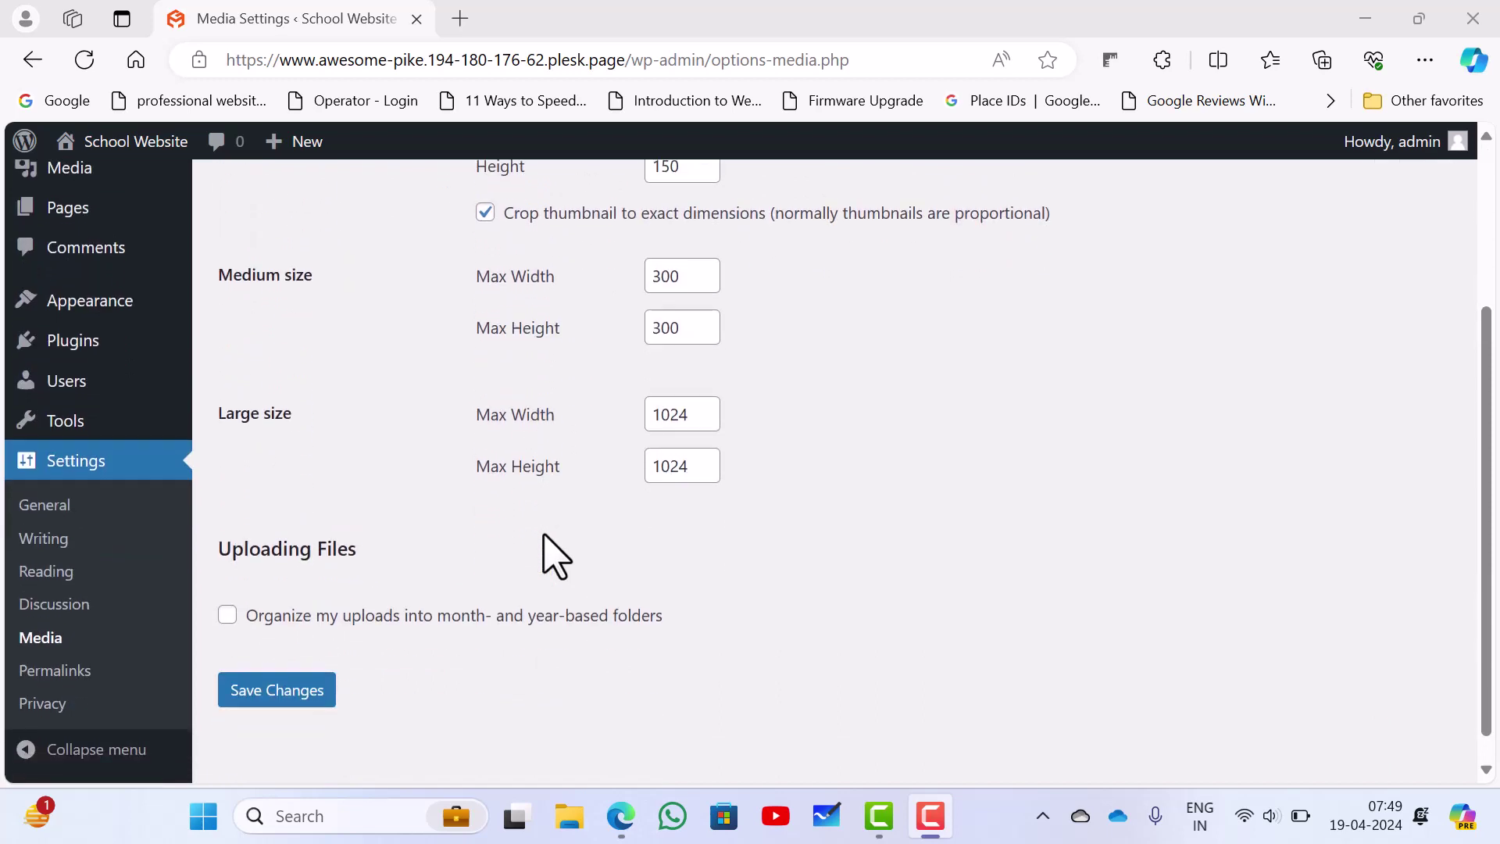
click(285, 665)
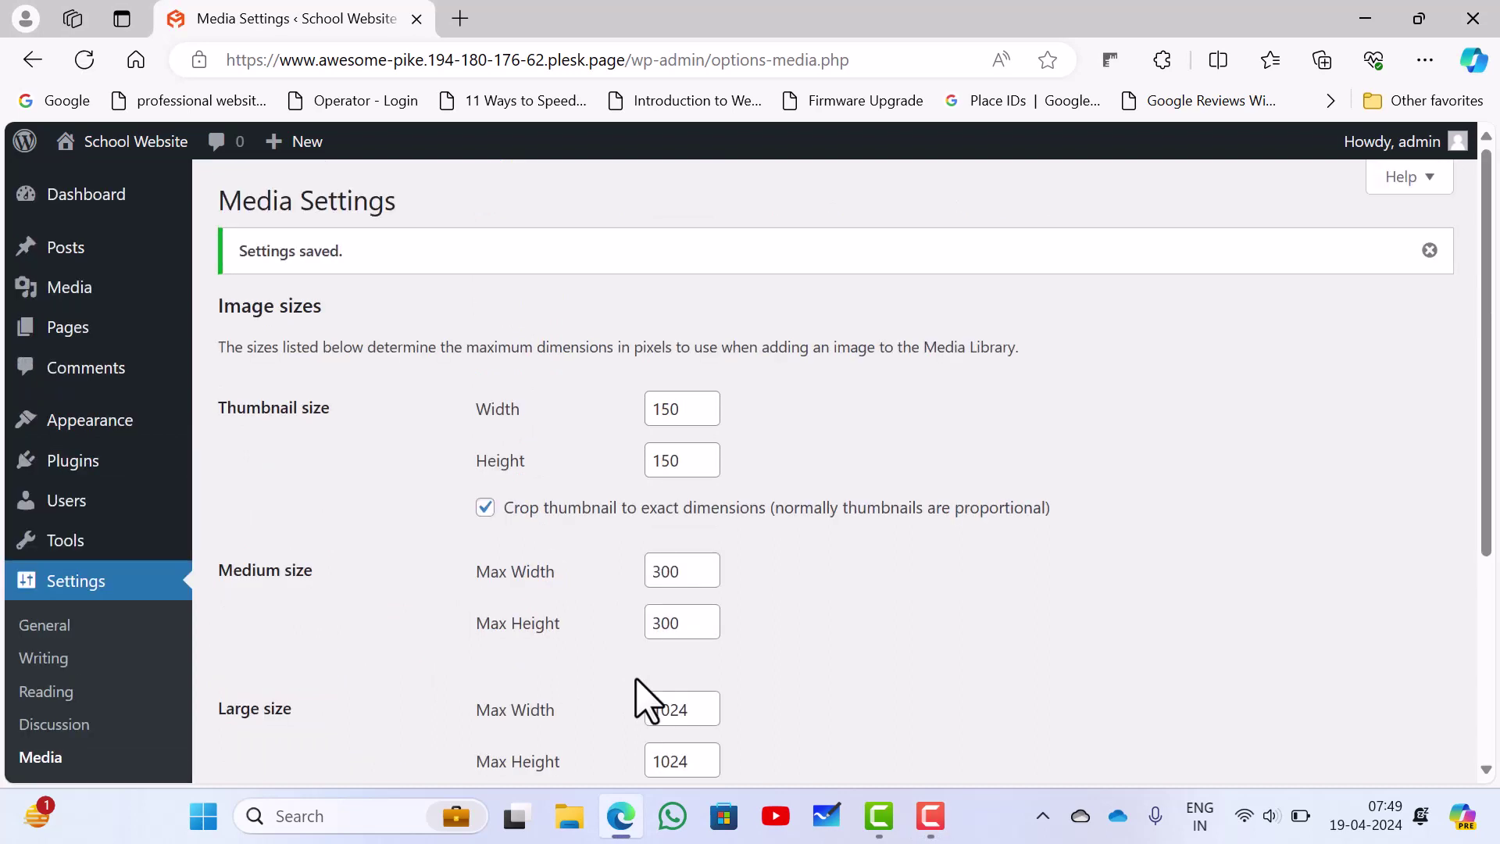
Step: In the Permalink settings, set the permalink structure to Post name and save the changes
scroll(637, 682, down, 4)
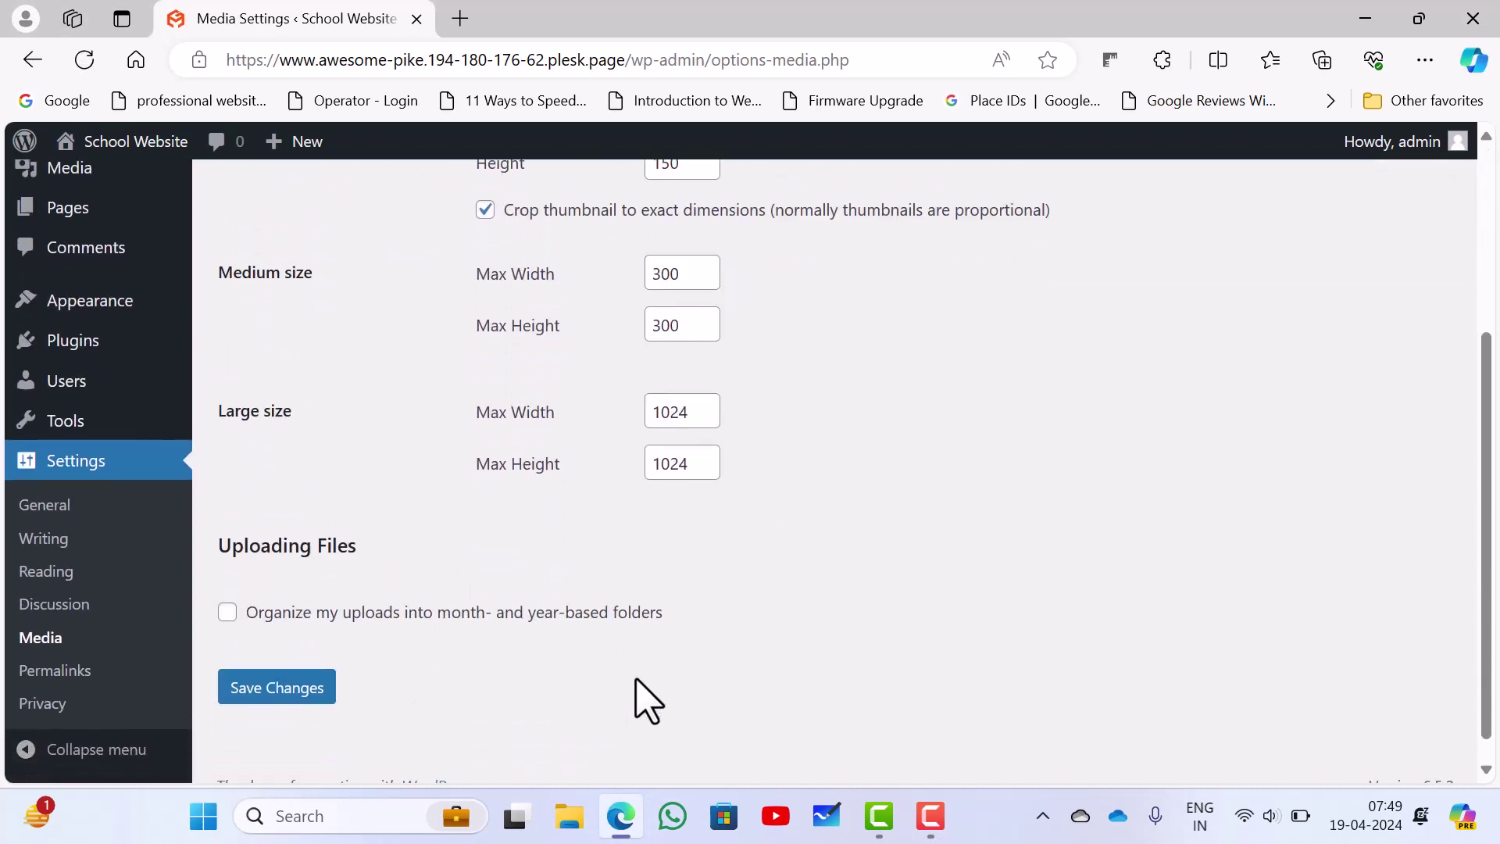
click(80, 674)
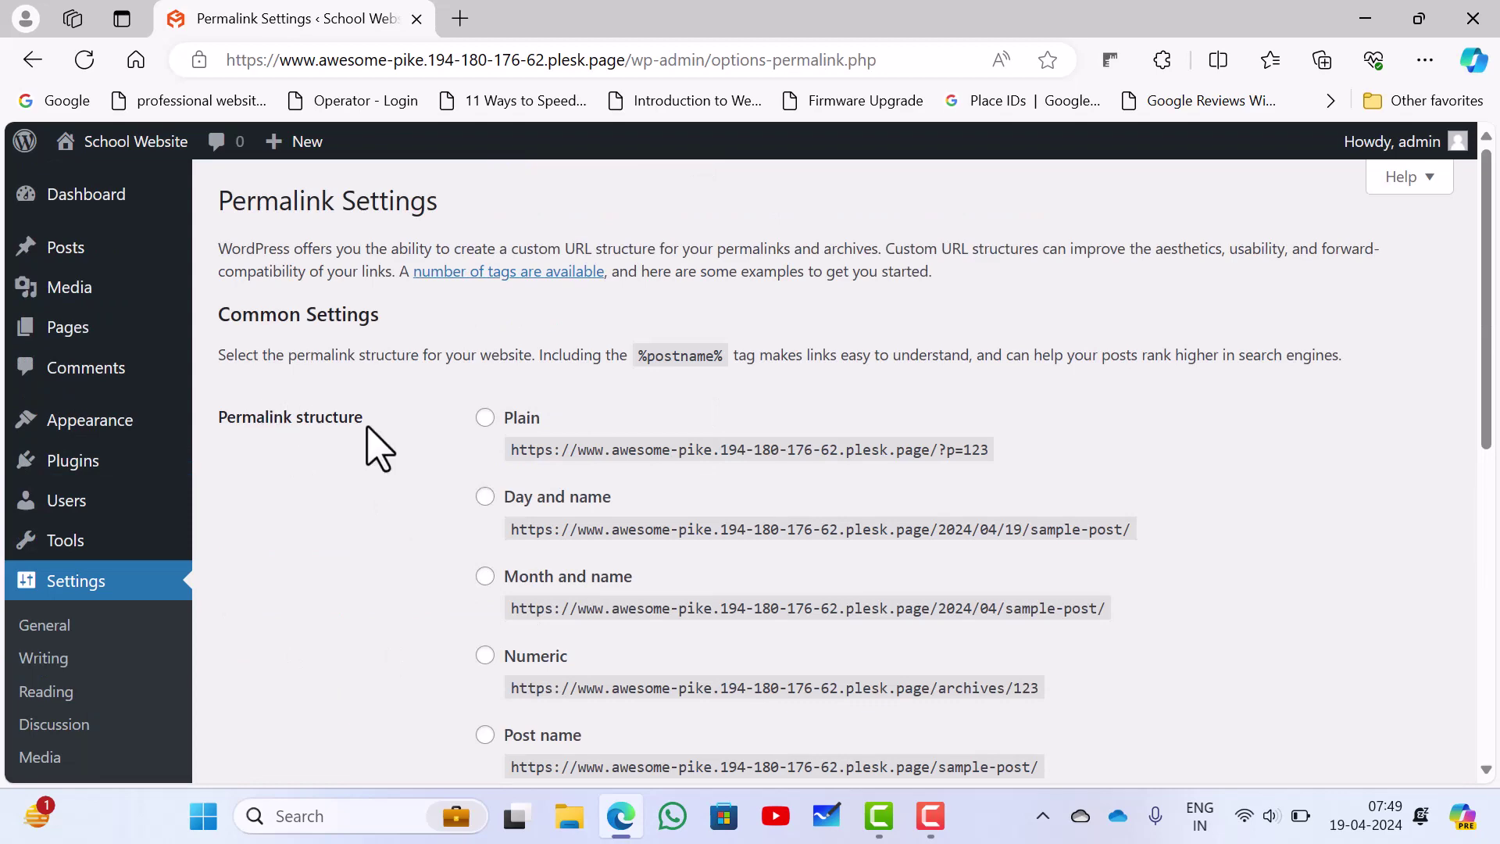
scroll(377, 446, down, 3)
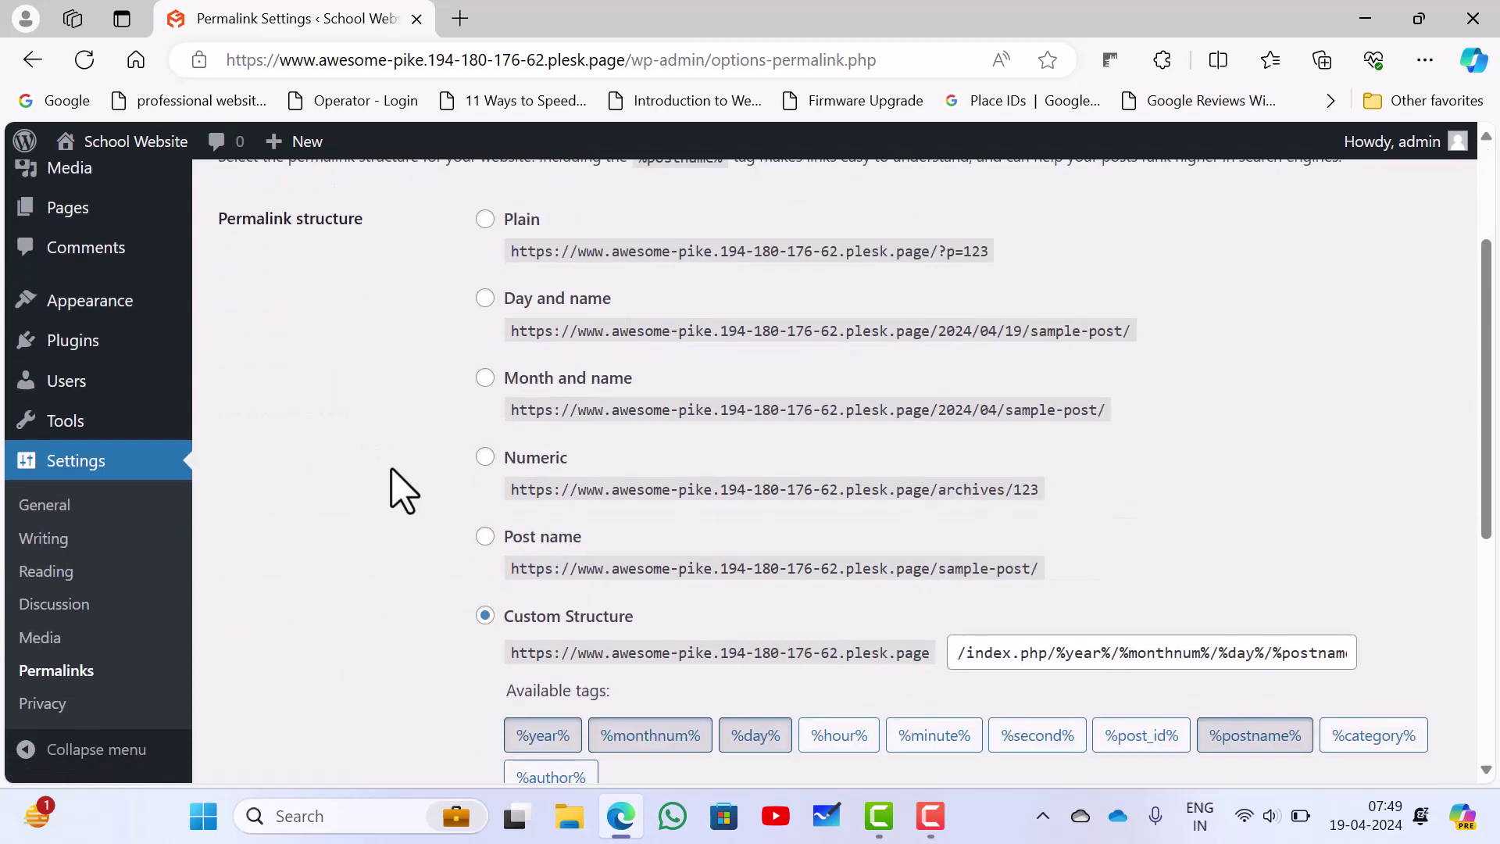
scroll(402, 492, down, 1)
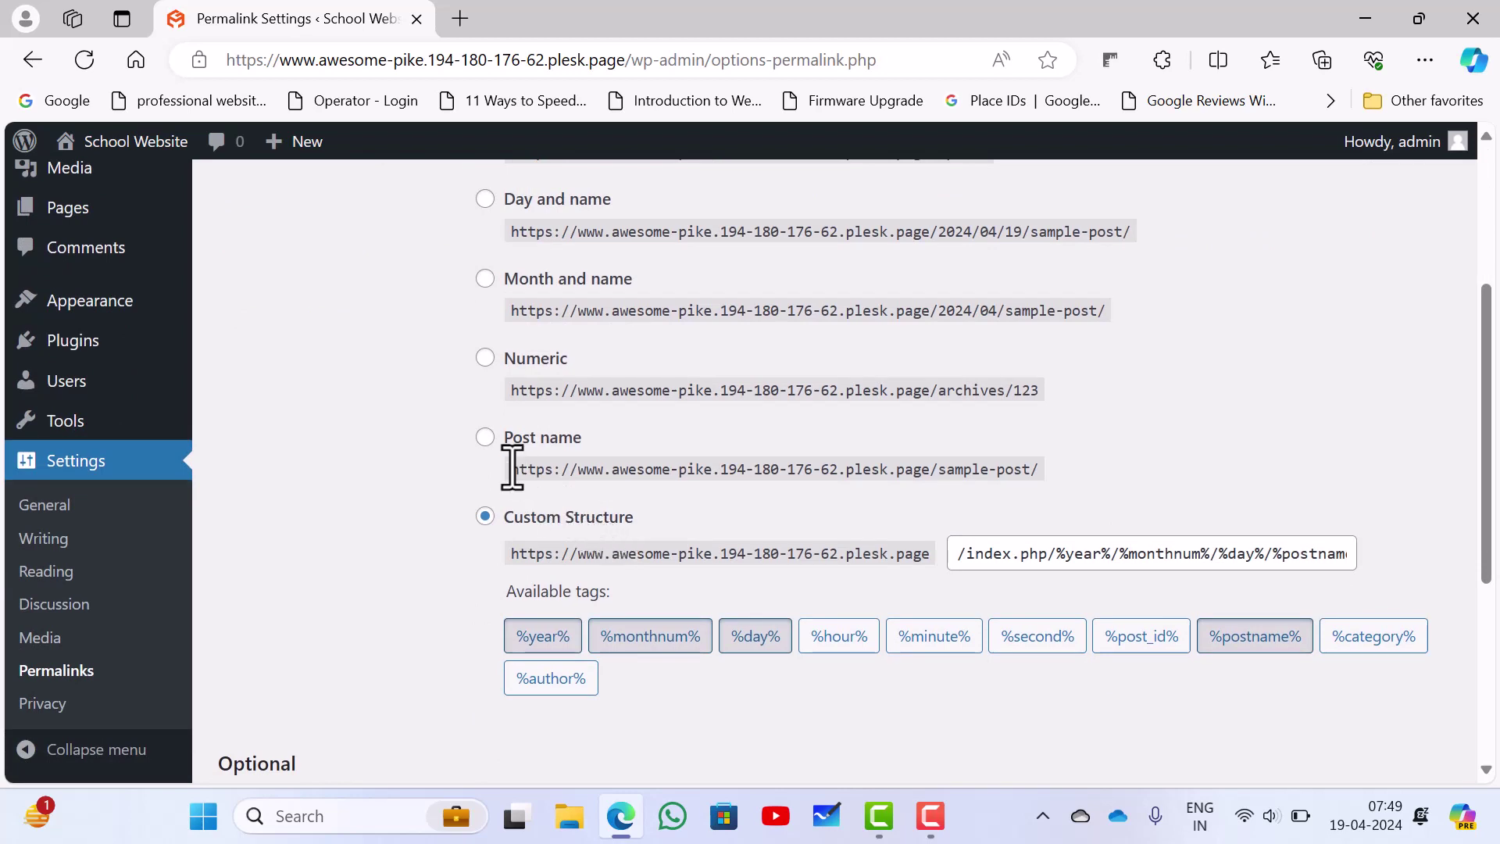
click(486, 439)
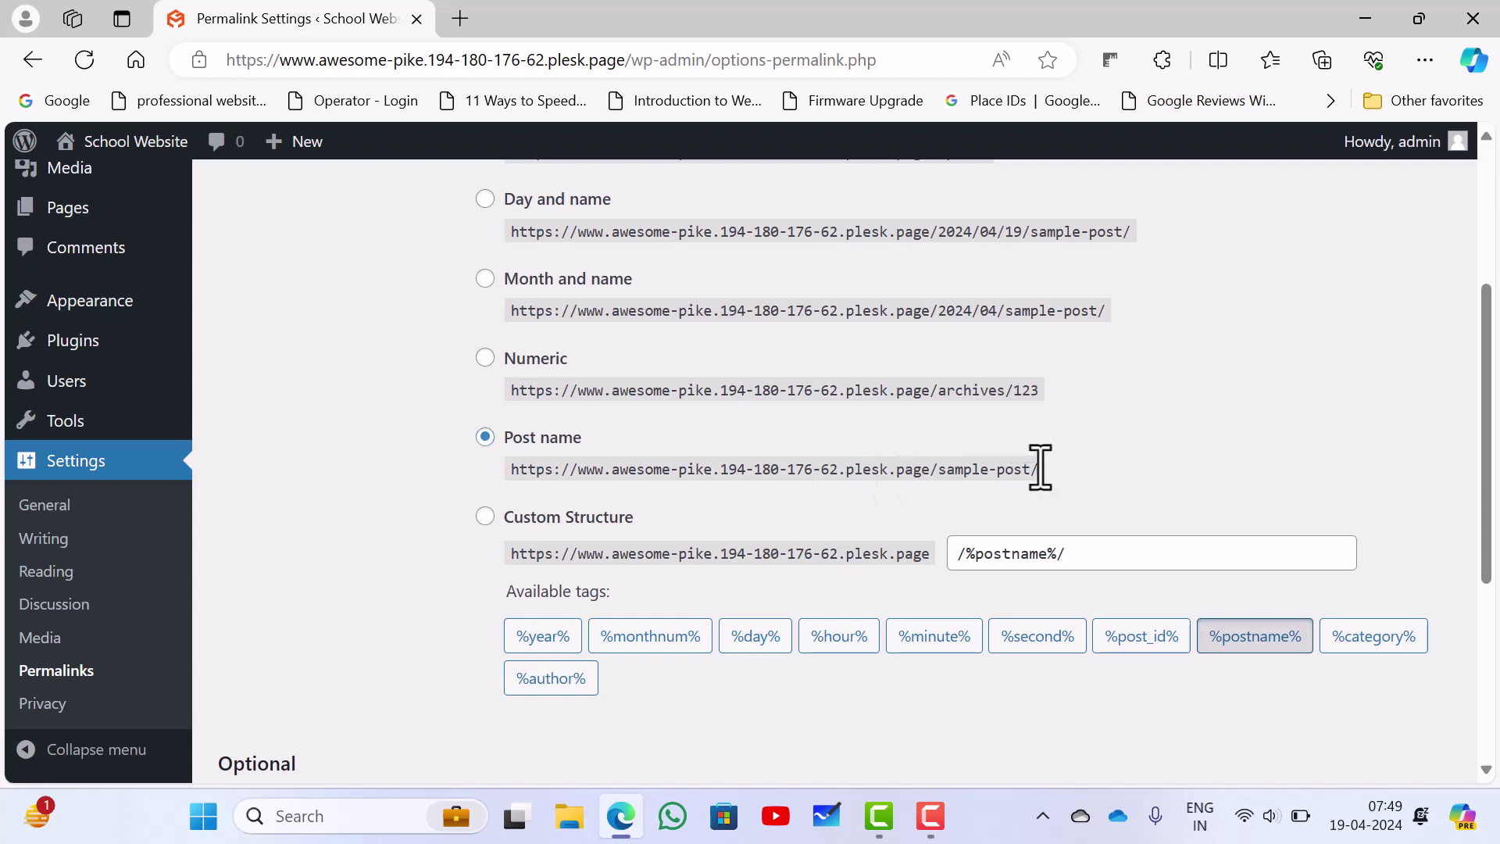
drag(1040, 471, 506, 473)
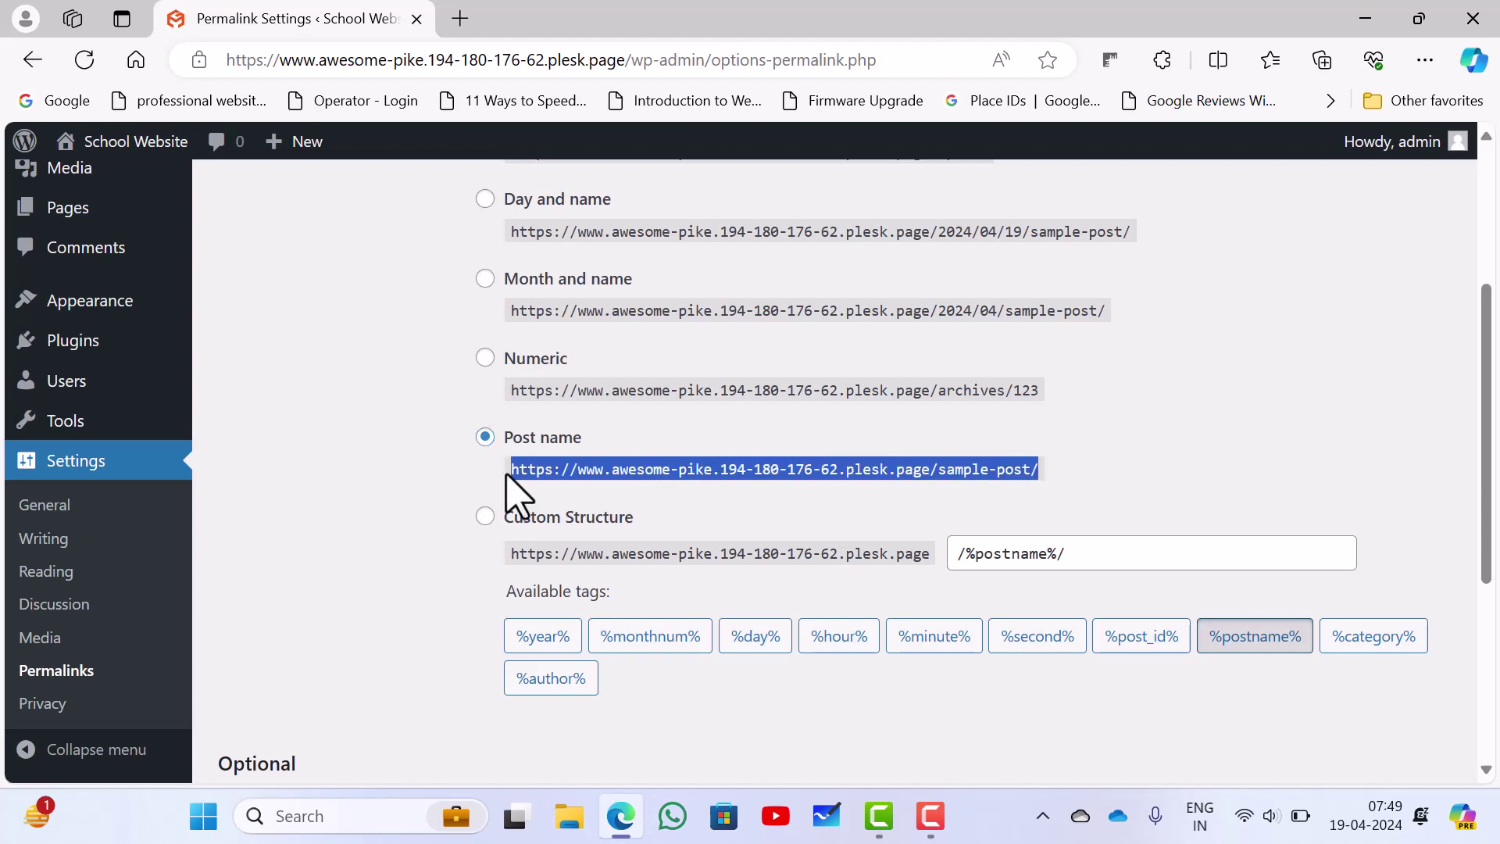
click(344, 465)
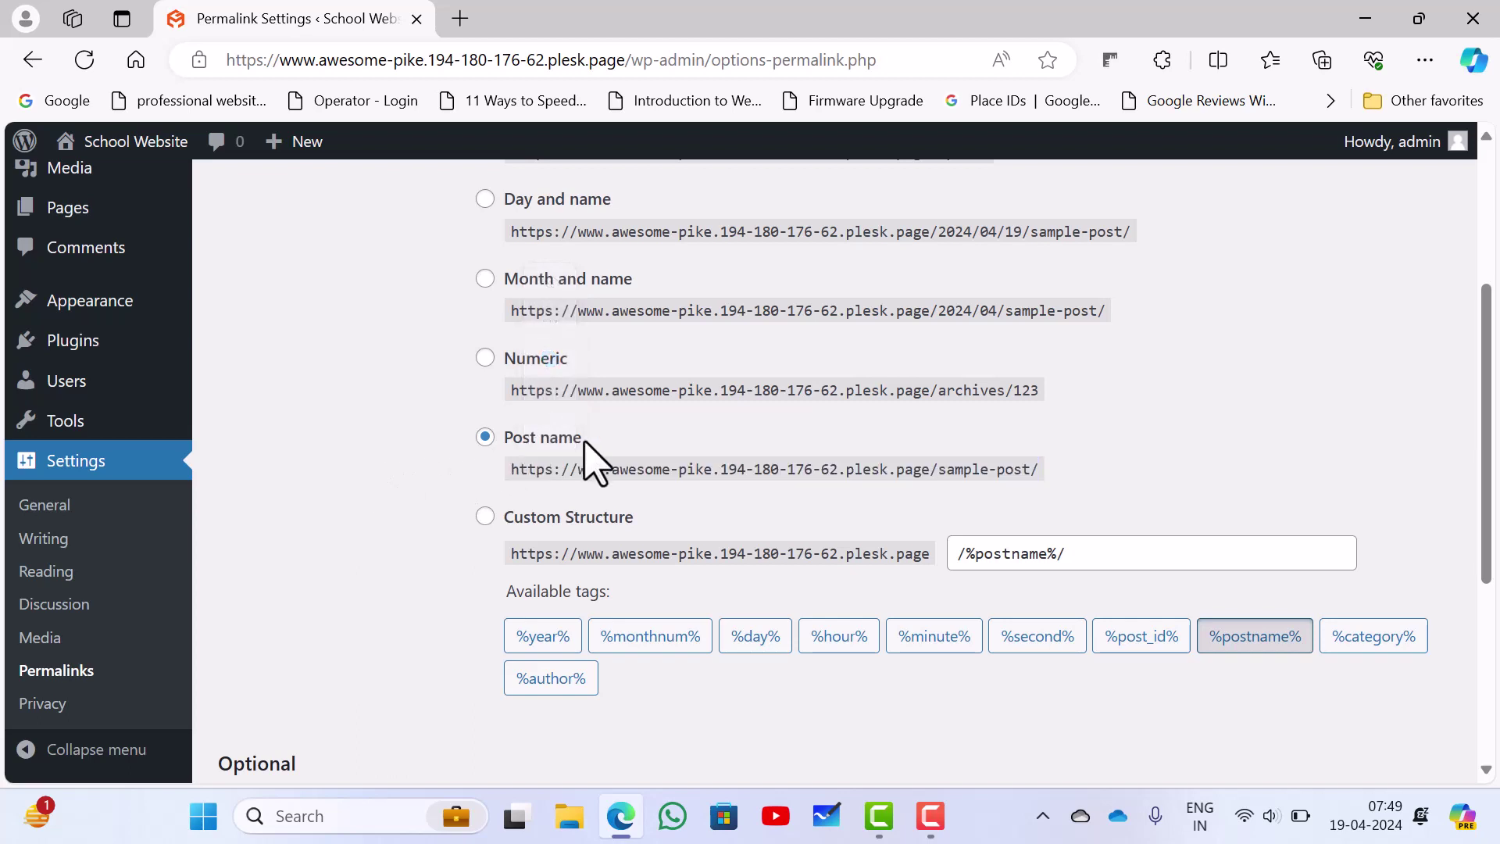
scroll(592, 461, down, 5)
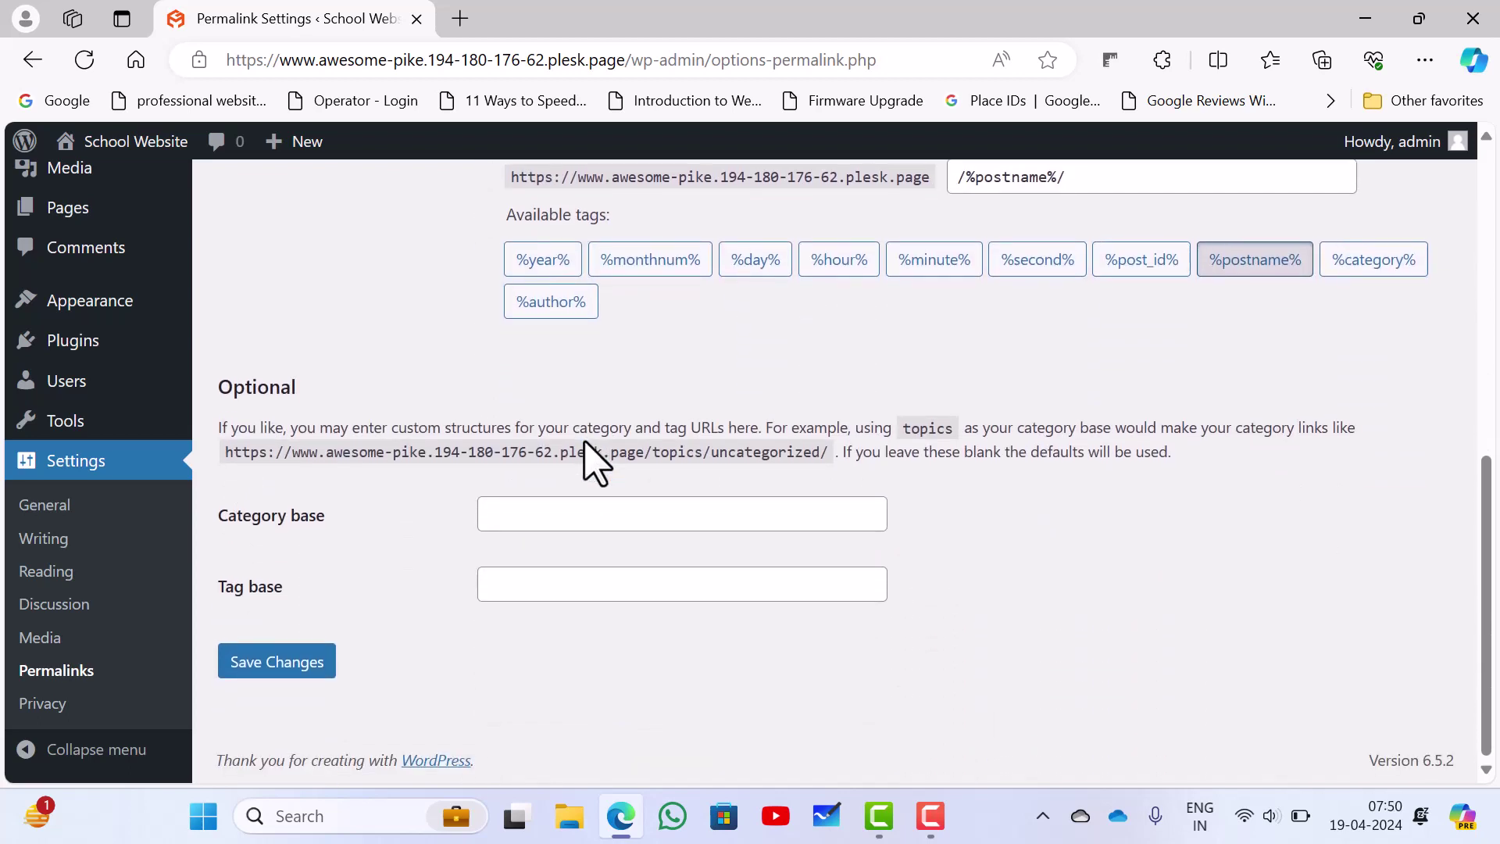
click(305, 667)
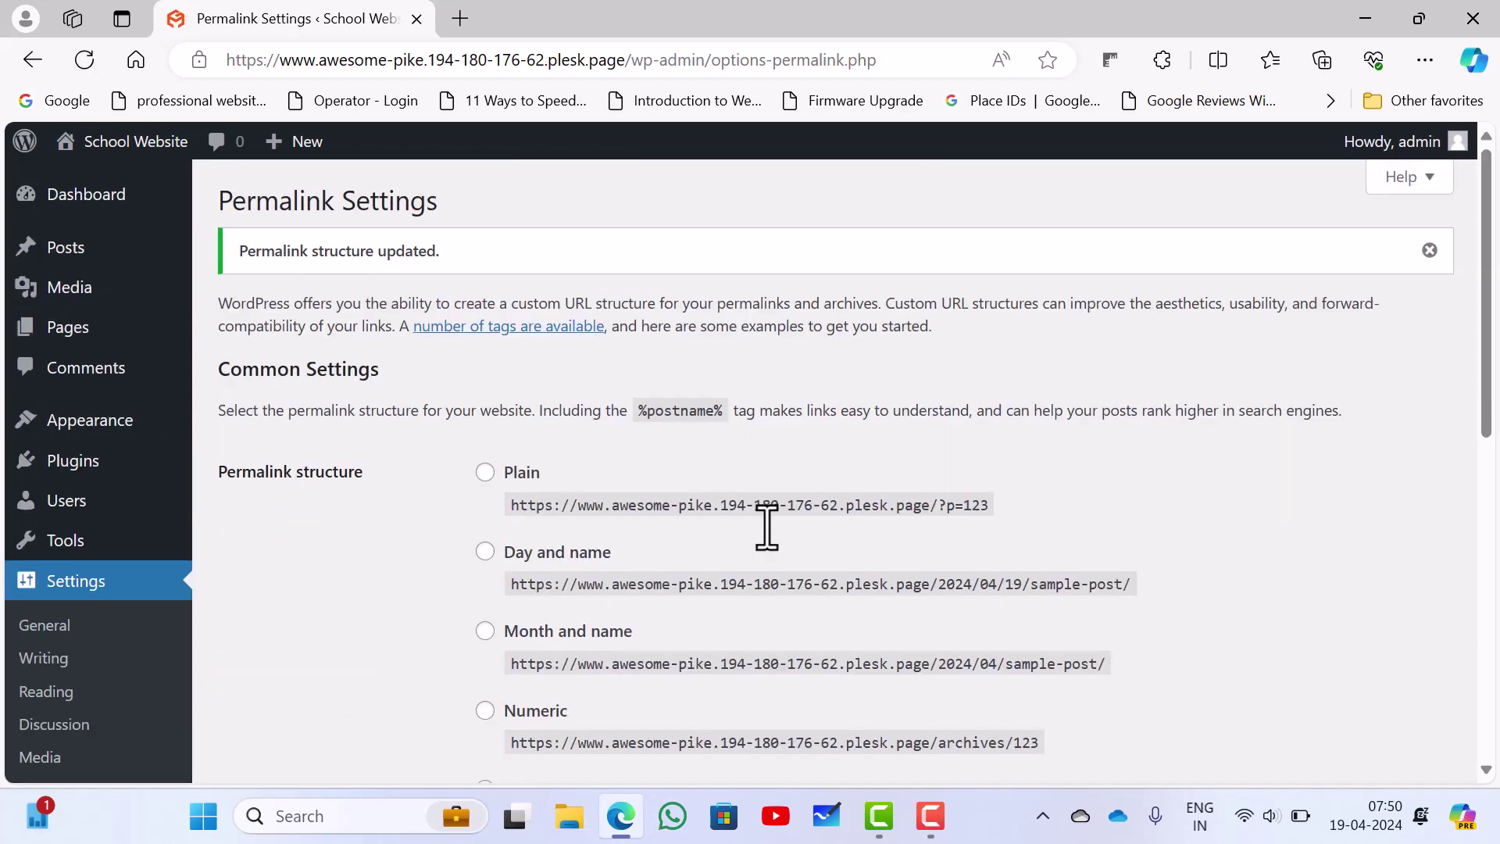
Step: Check the saved permalink structure, and read through the Privacy settings page
scroll(767, 527, down, 5)
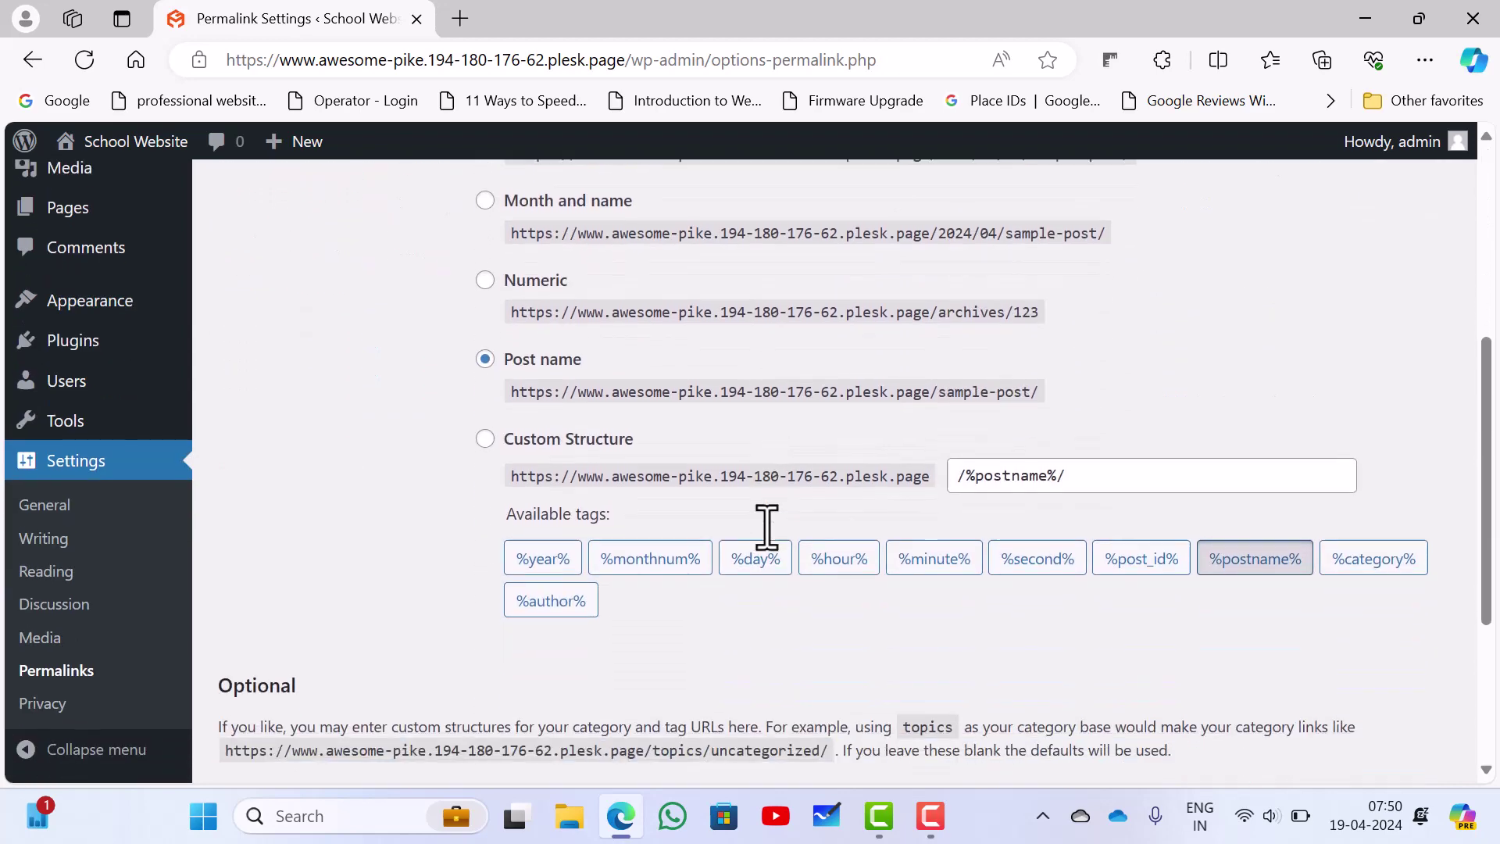
scroll(703, 547, down, 2)
click(76, 707)
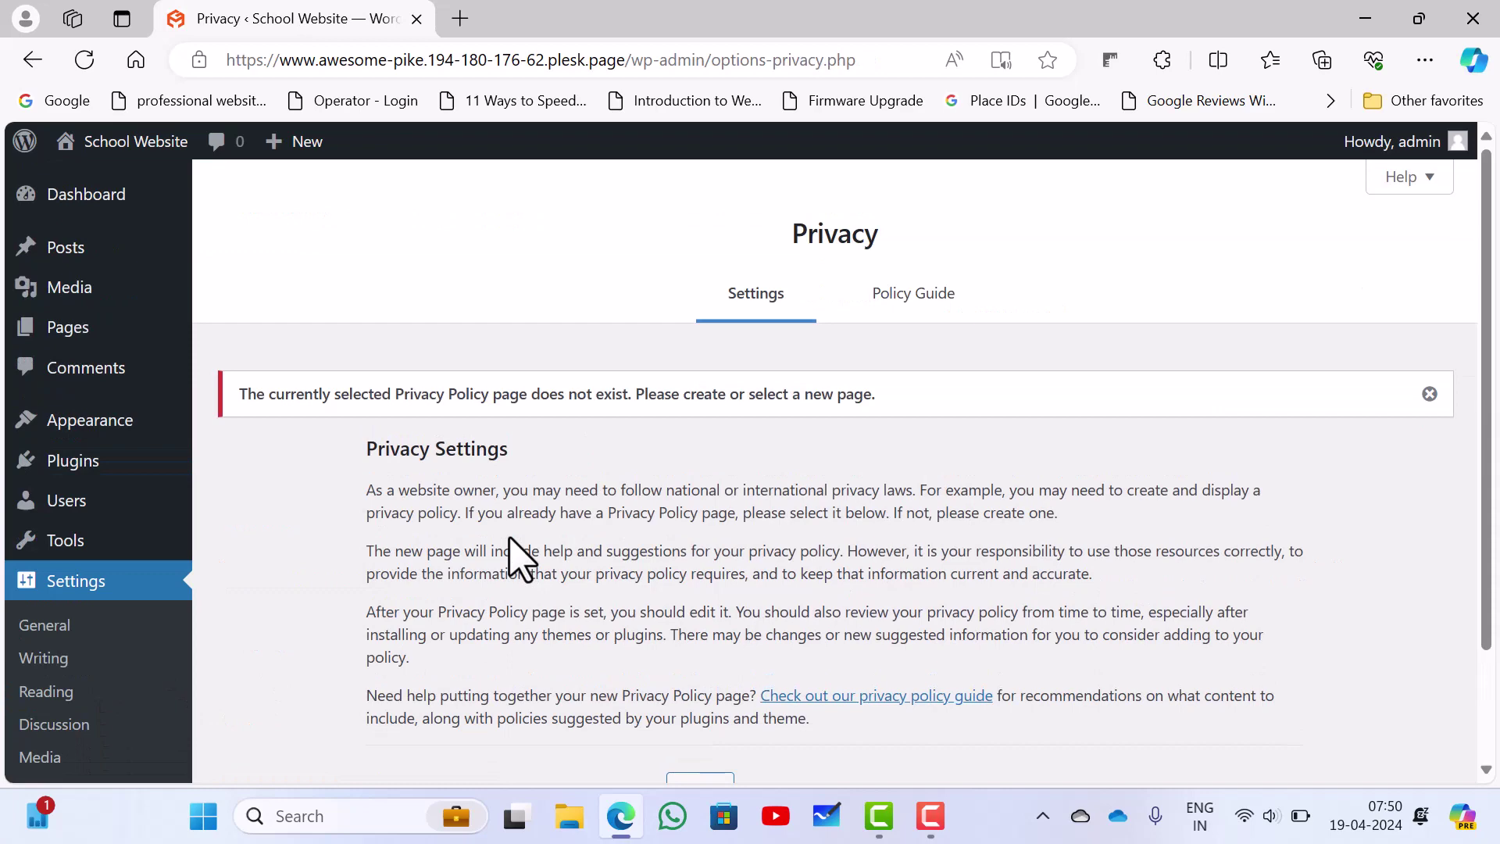
scroll(520, 559, down, 1)
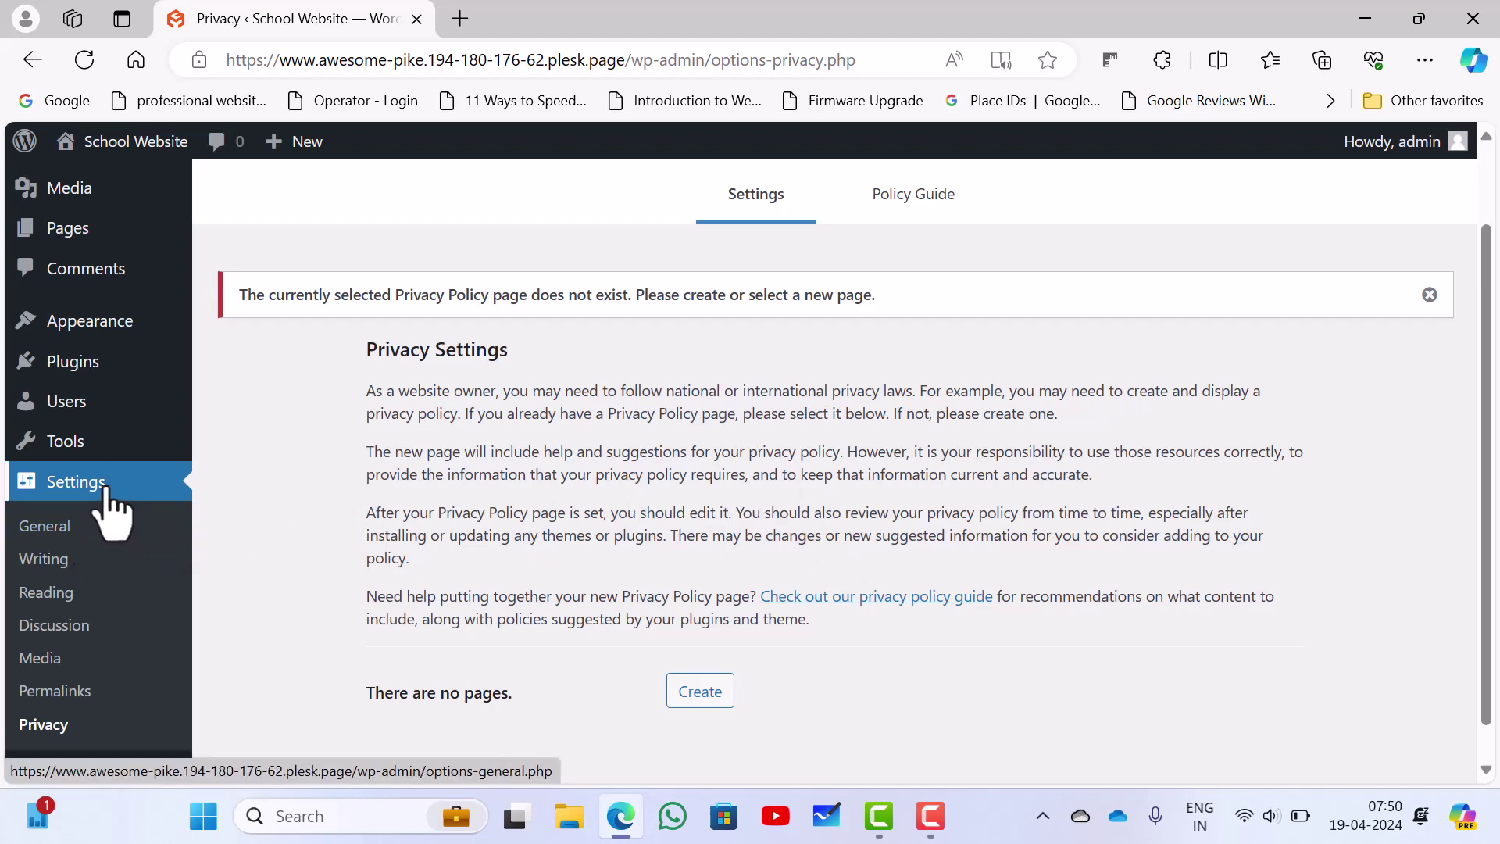
Step: Go back over the General, Writing and Reading settings pages to review their options
click(107, 488)
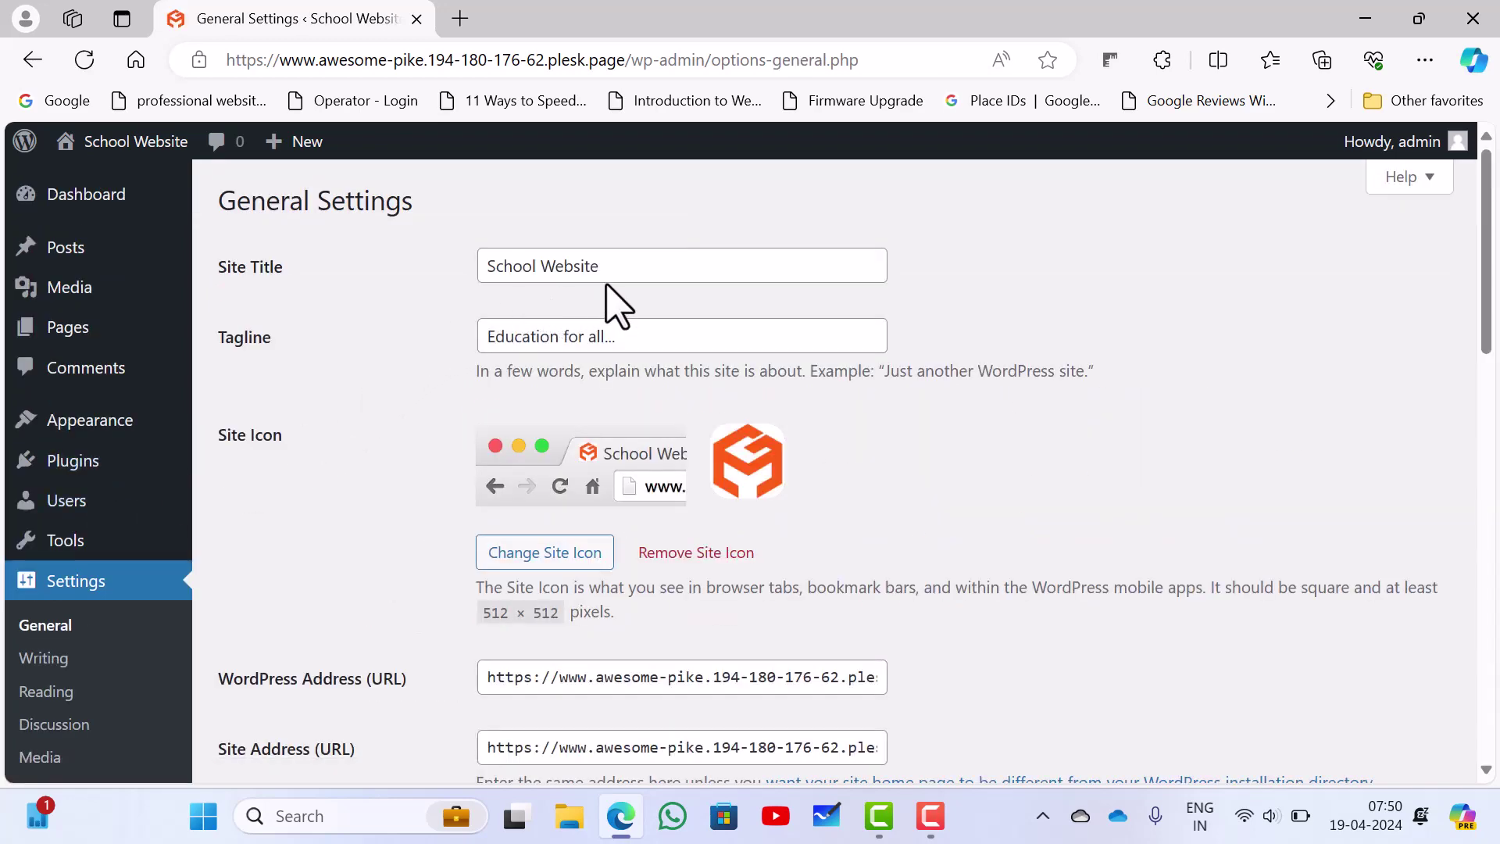
scroll(617, 304, down, 5)
scroll(609, 298, down, 10)
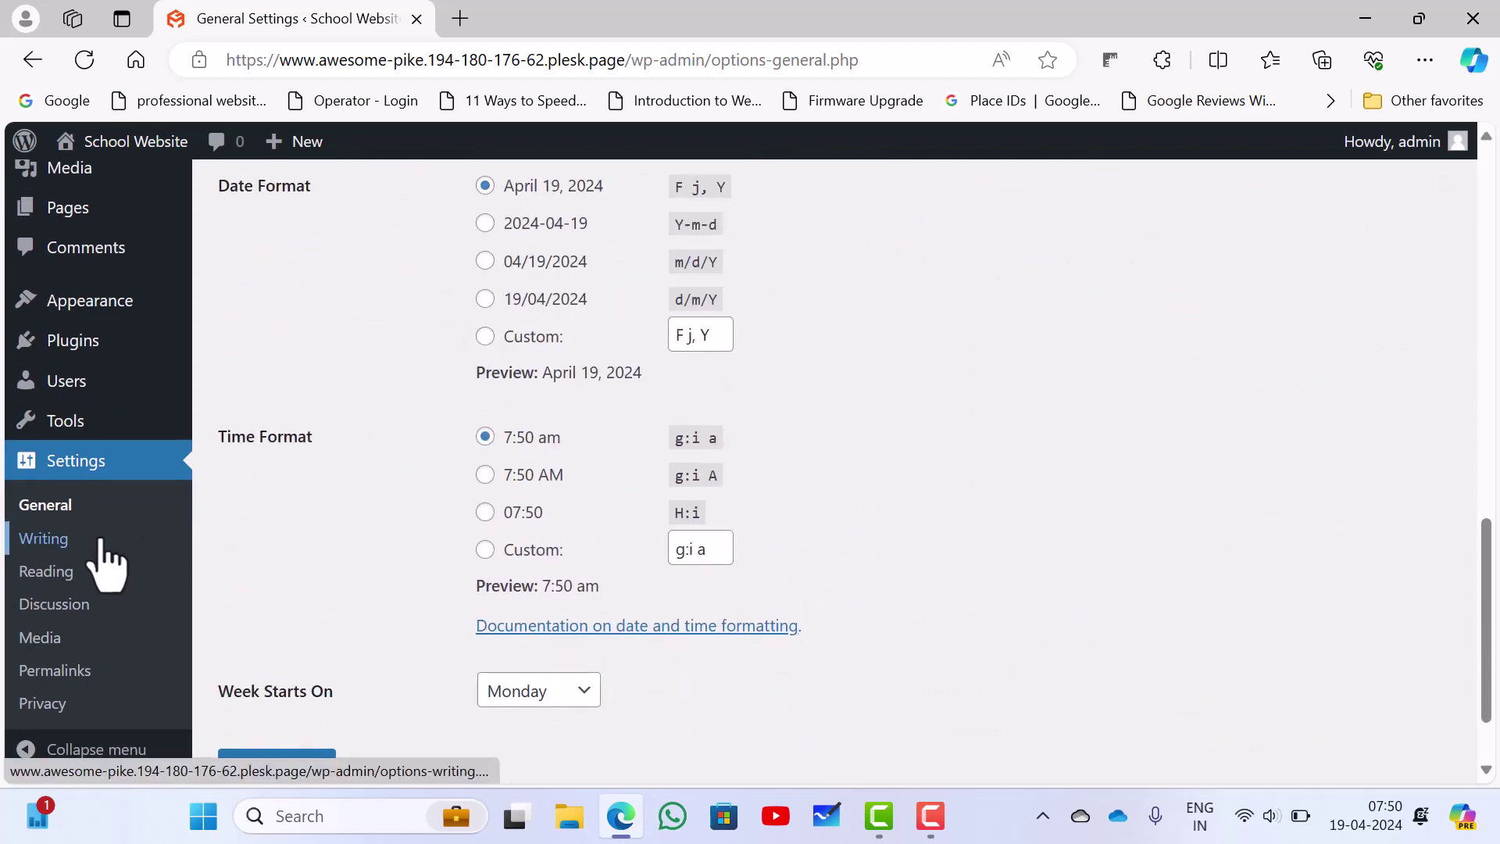
click(66, 551)
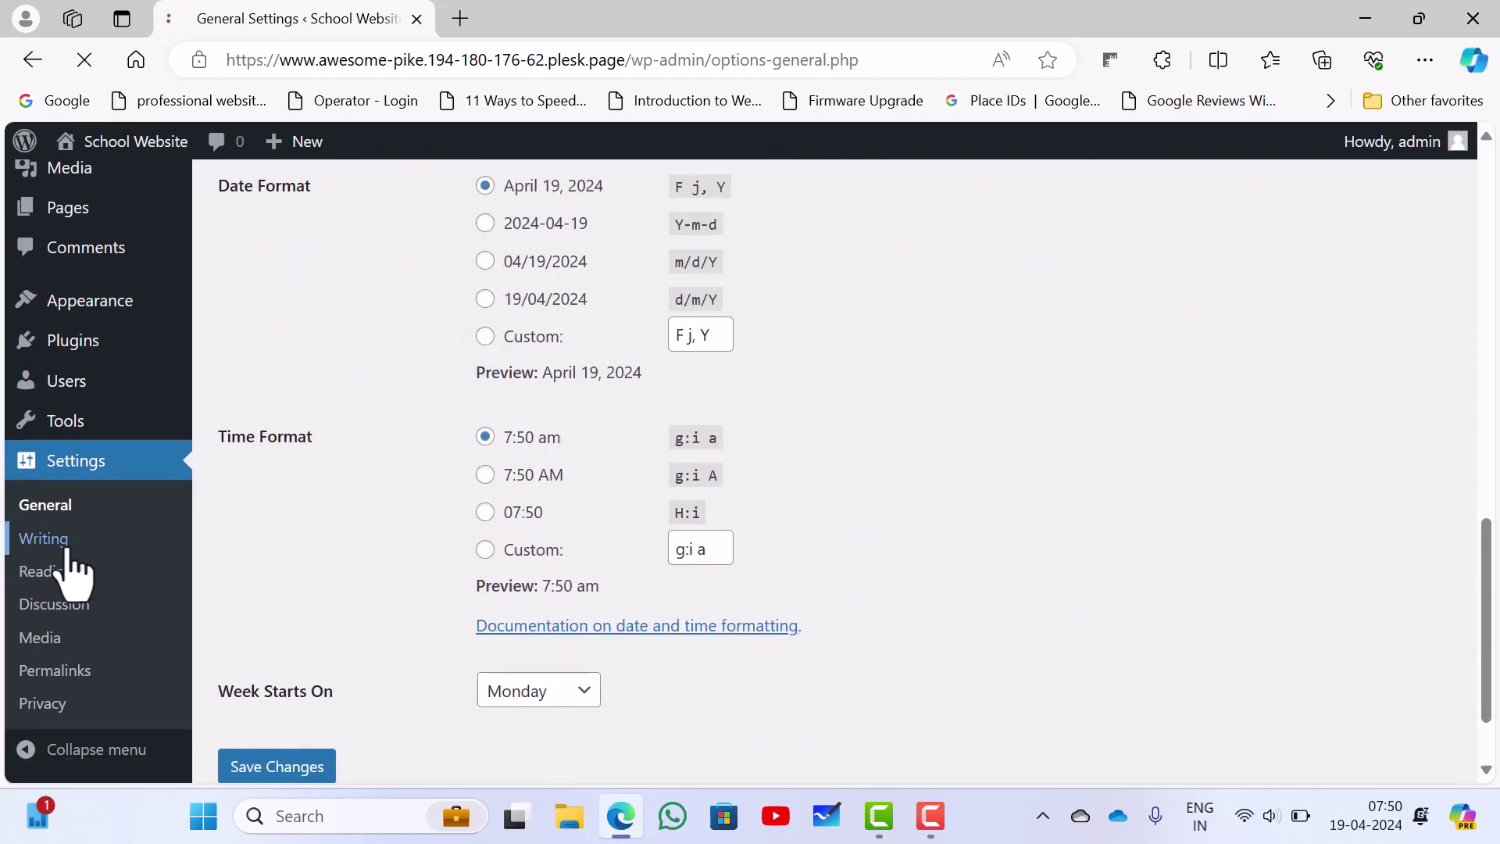
scroll(71, 570, down, 2)
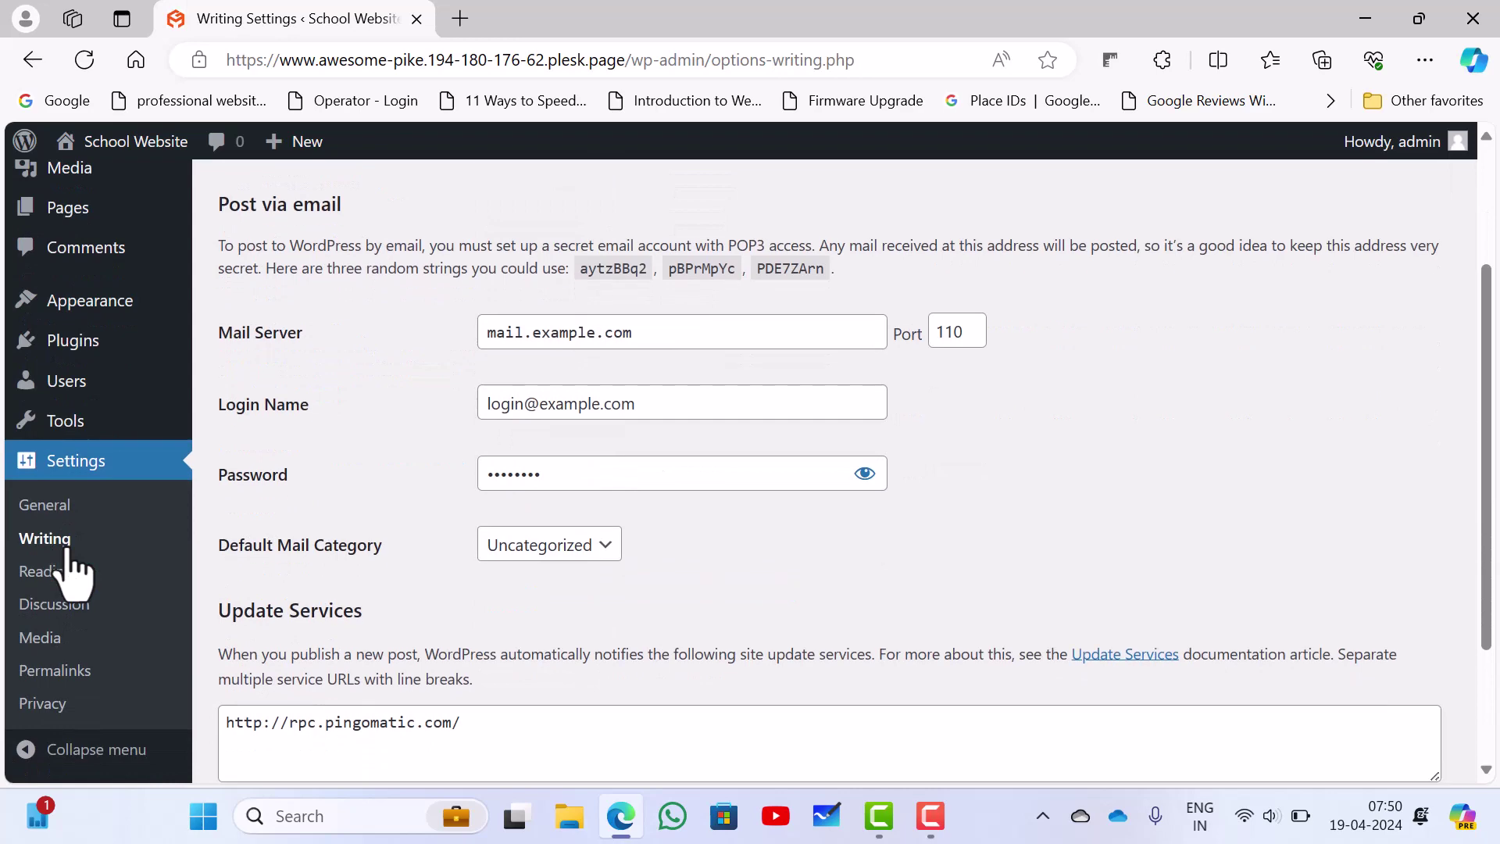
click(54, 576)
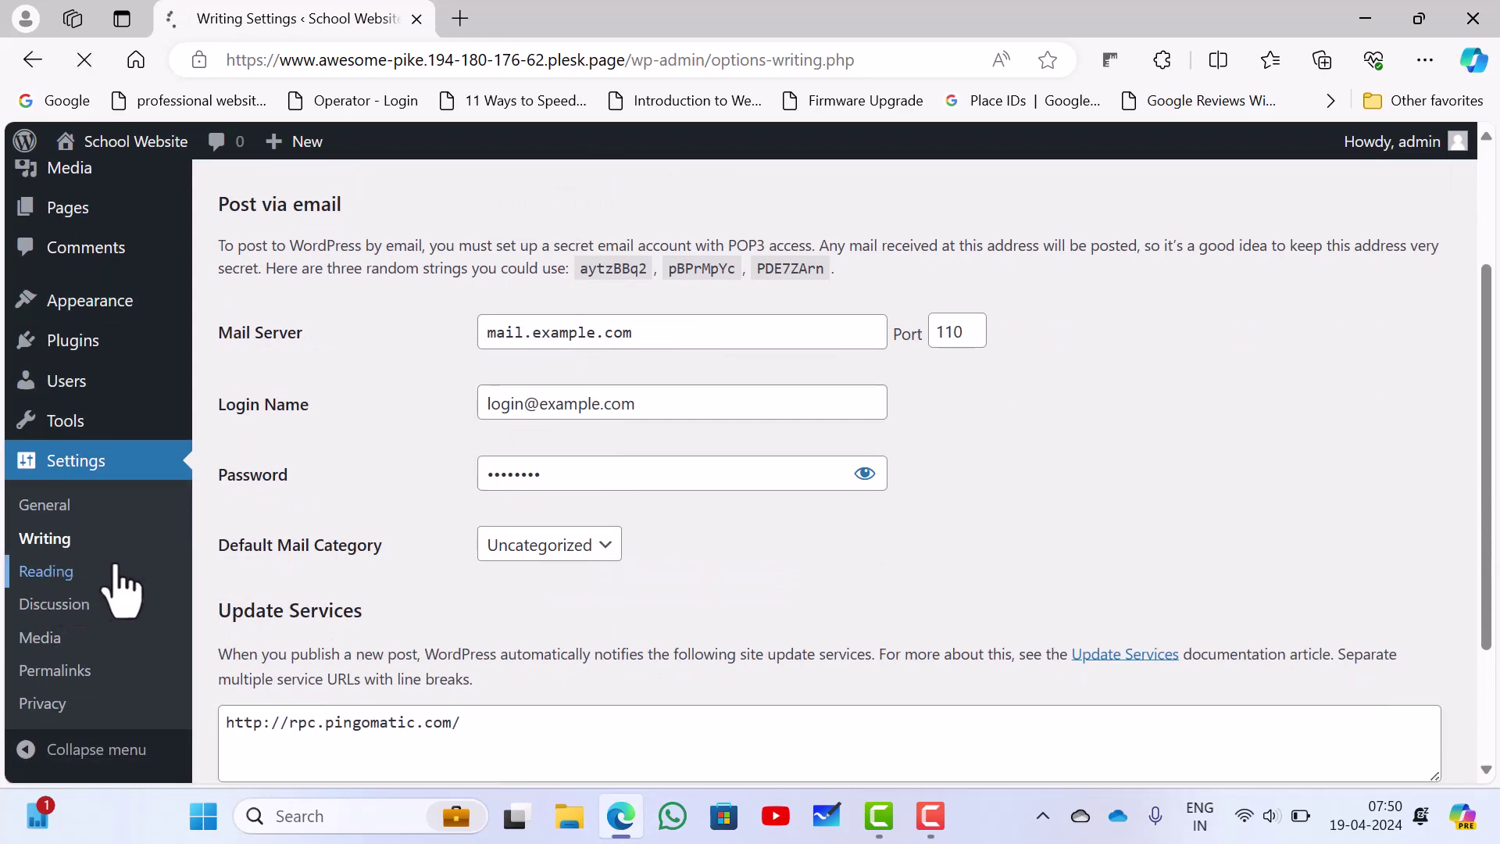
scroll(391, 578, down, 2)
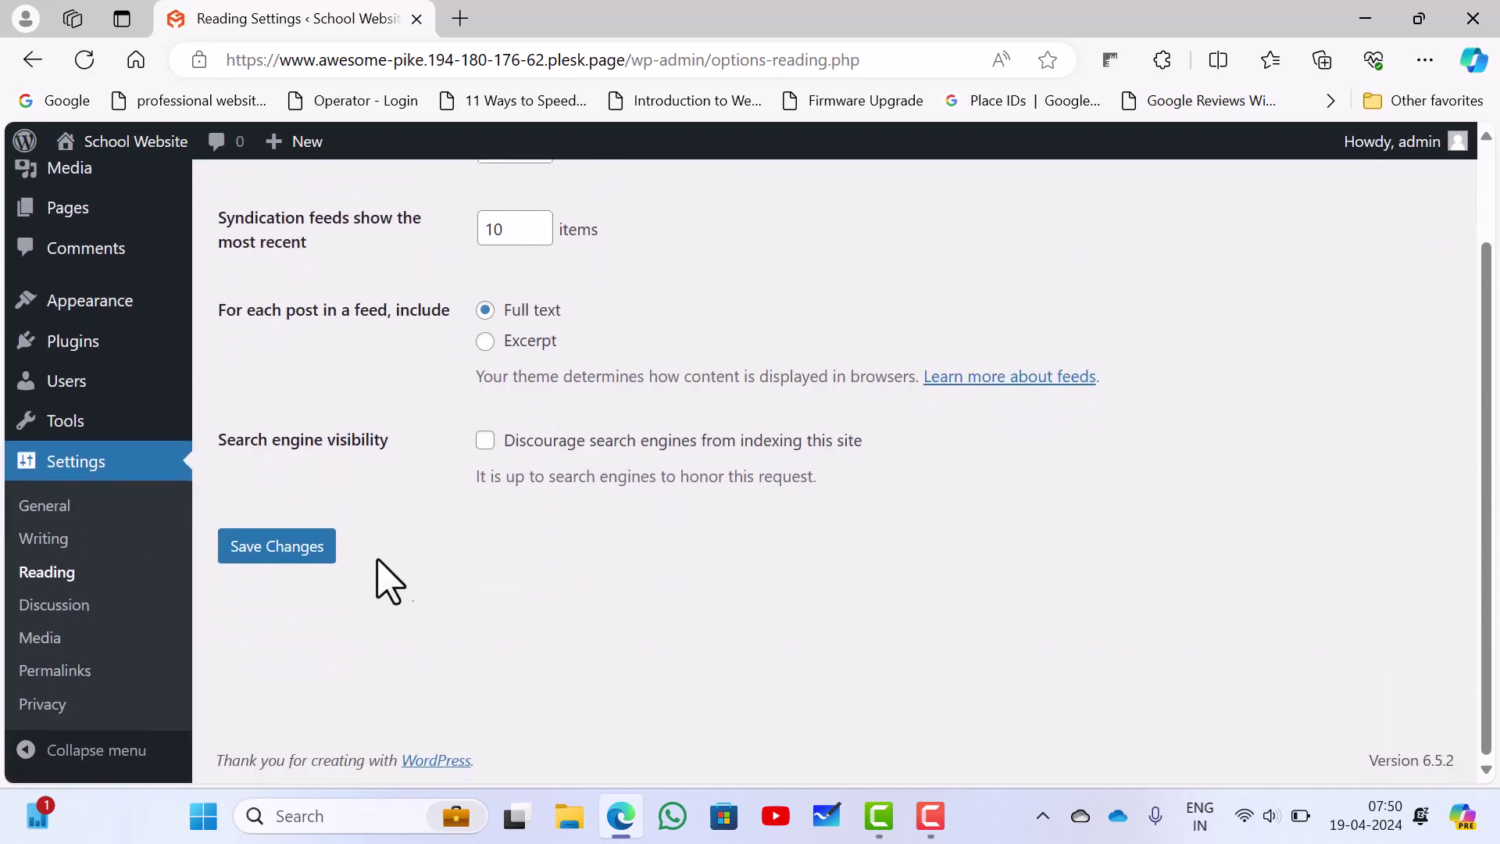
Step: Review the Discussion settings and the Media settings, including the image sizes and the upload folder option
click(76, 607)
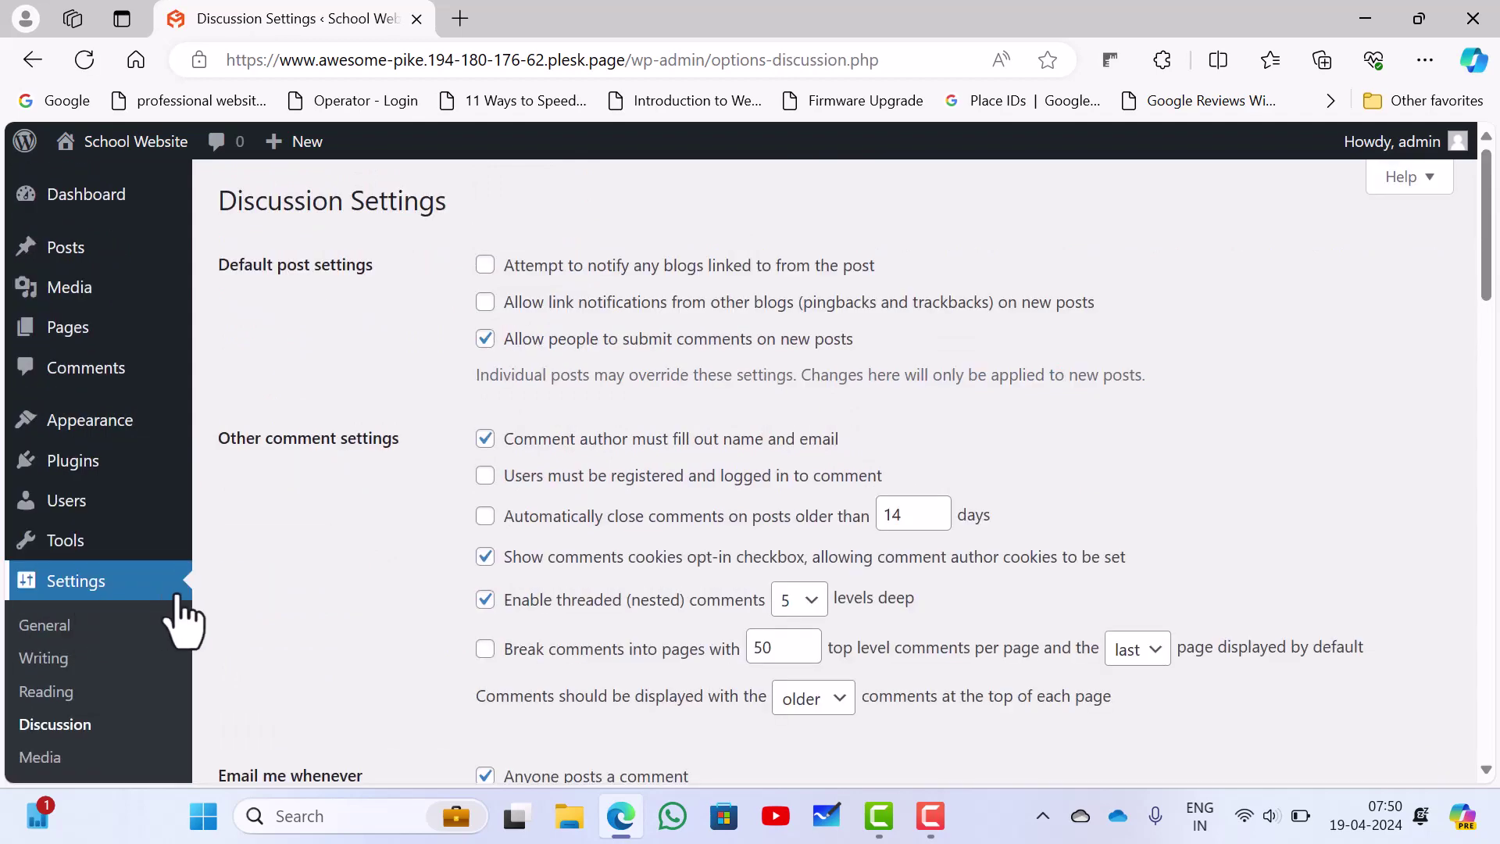
scroll(176, 617, down, 4)
click(45, 639)
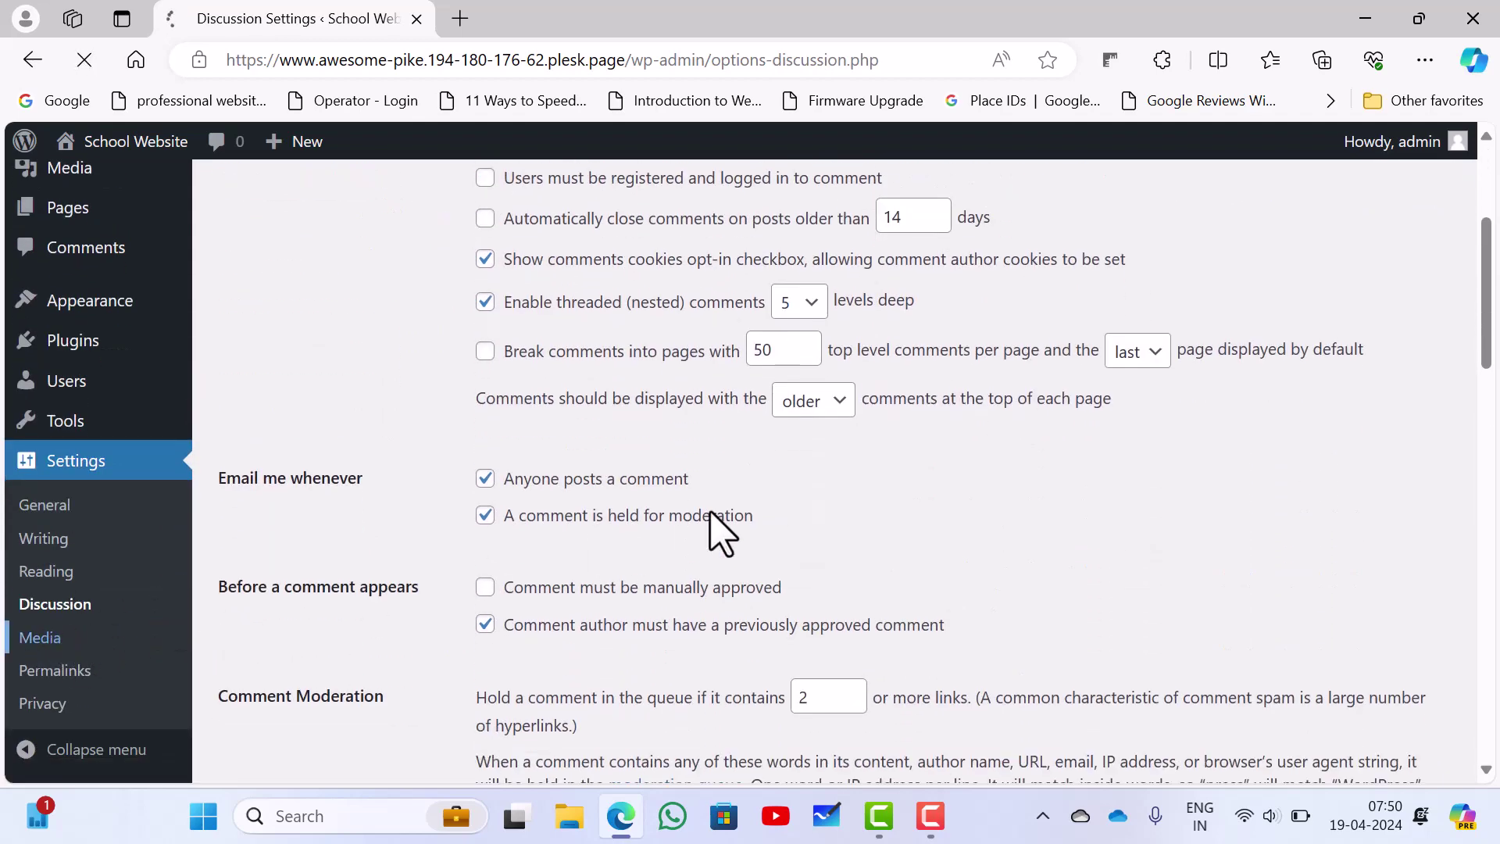
scroll(717, 523, down, 3)
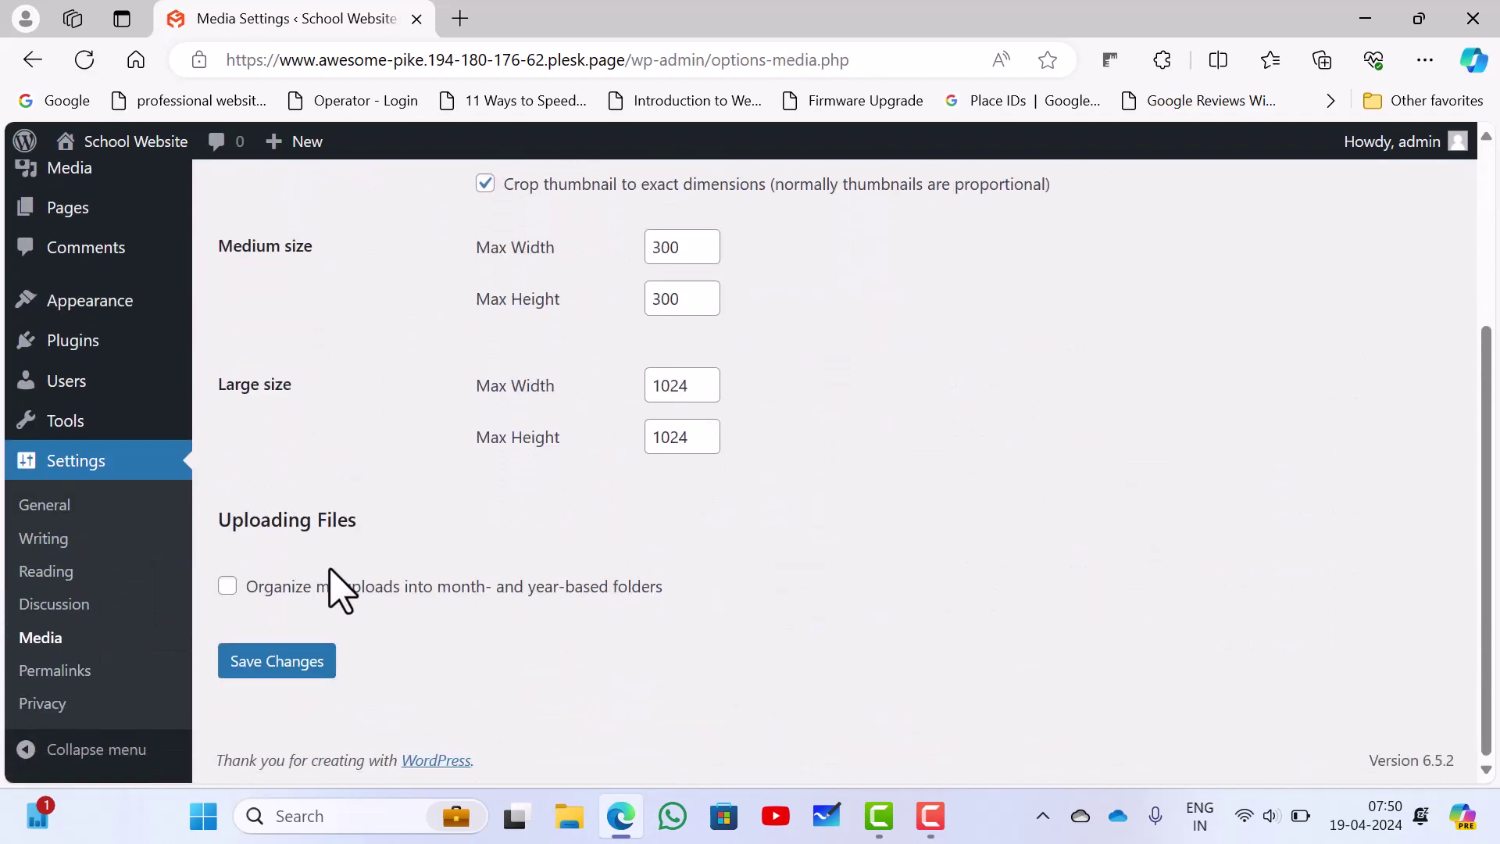
Step: Review the permalink structure options once more and look over the Privacy settings page down to the policy page creation option
click(96, 672)
scroll(547, 612, down, 3)
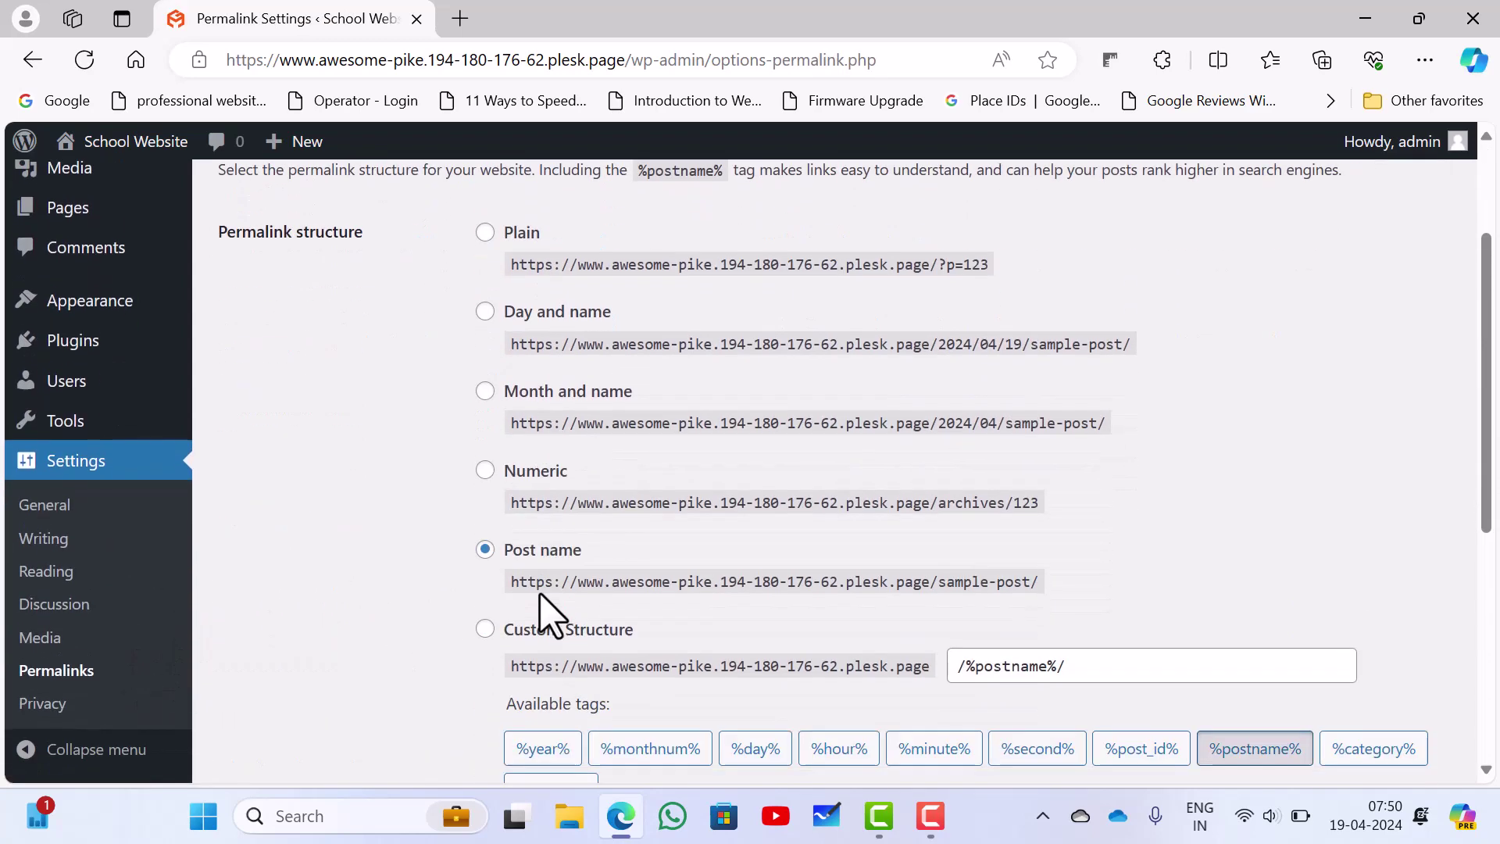
click(485, 537)
scroll(602, 566, down, 3)
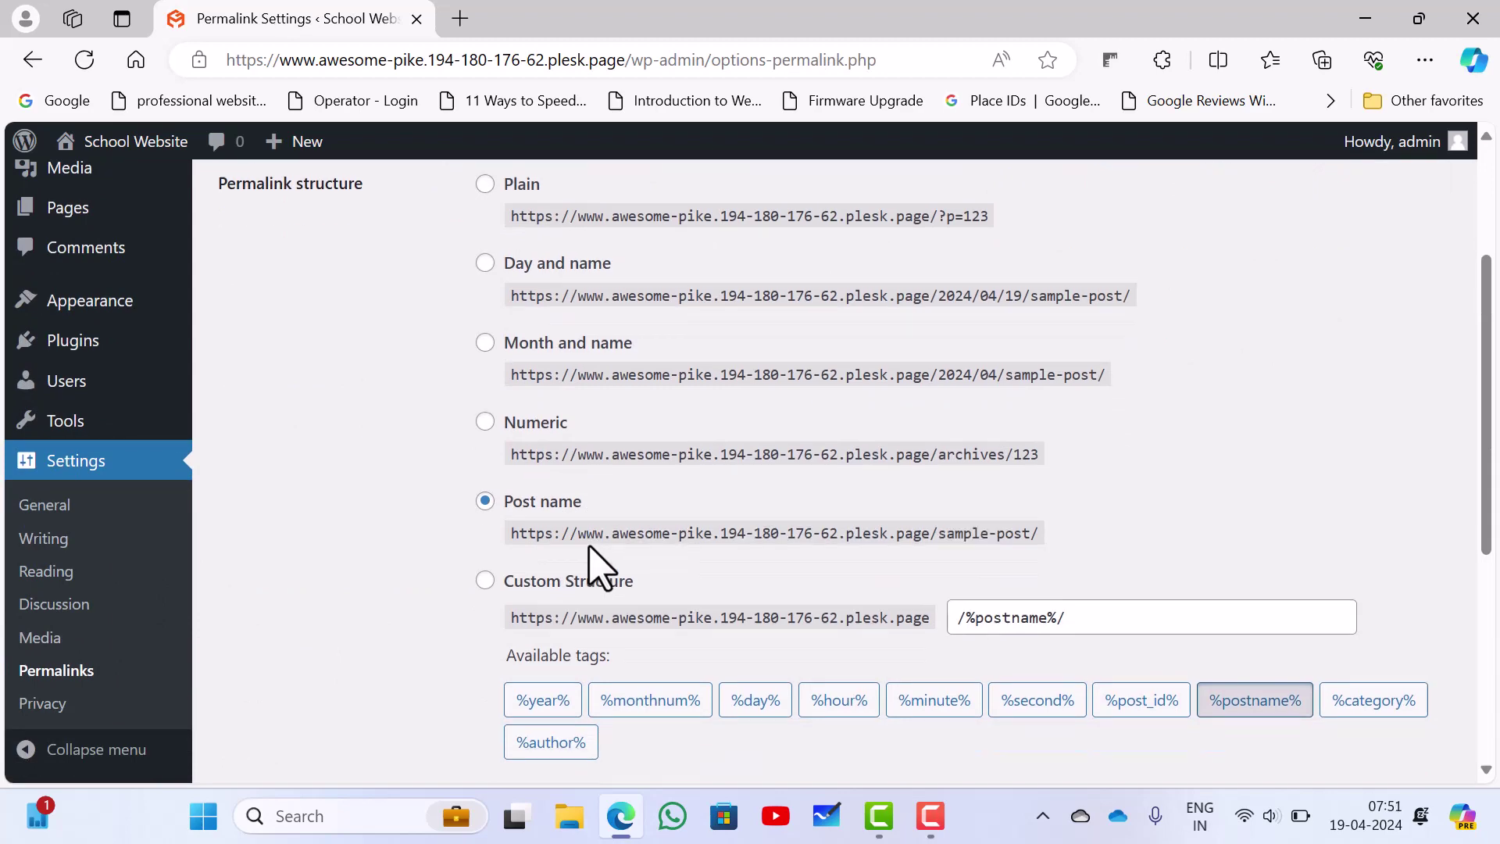
click(135, 705)
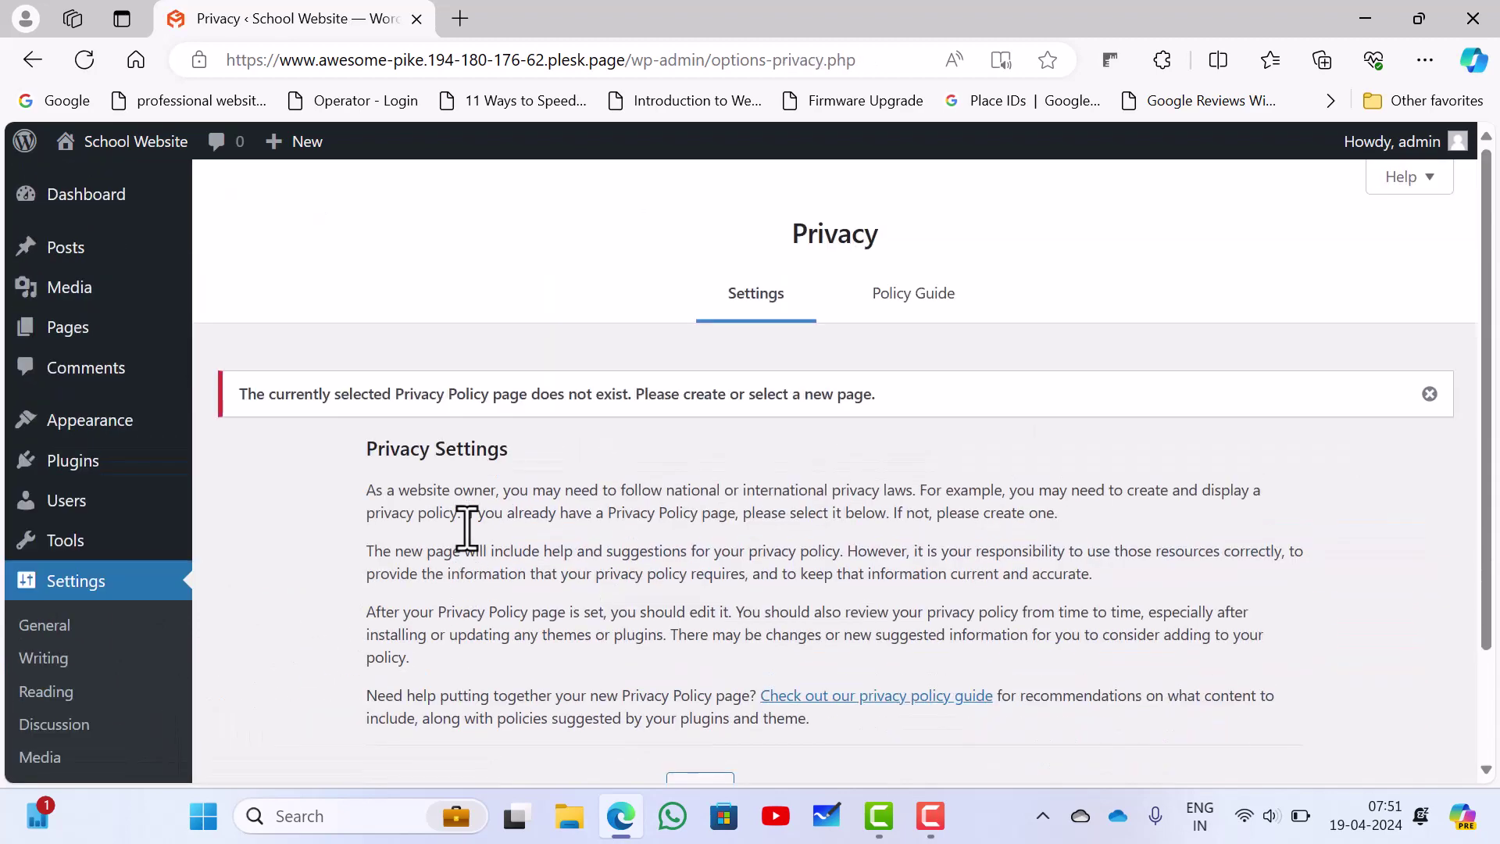
scroll(467, 535, down, 1)
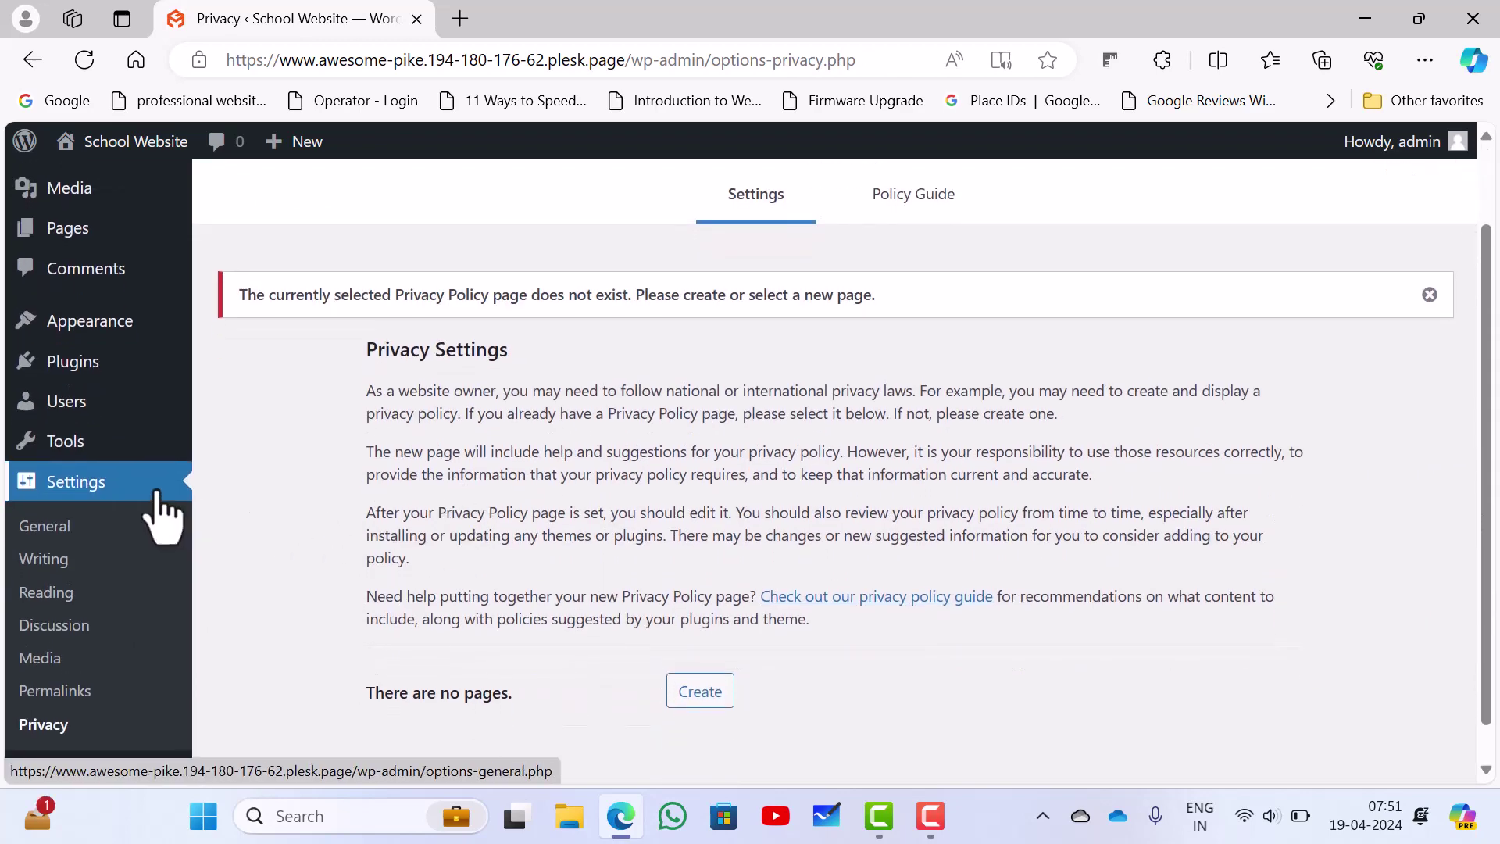
scroll(161, 516, down, 1)
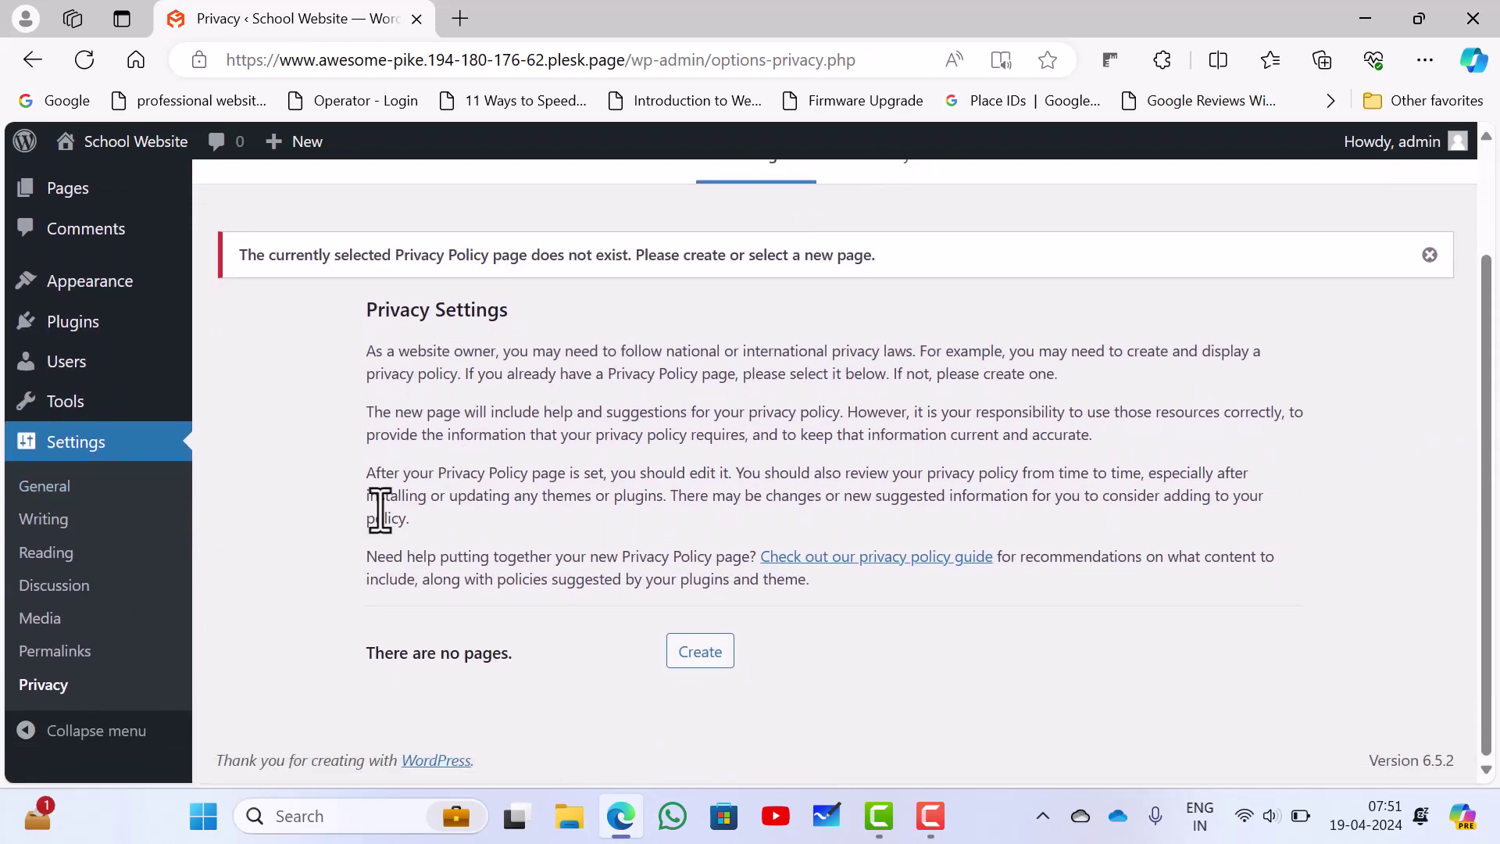